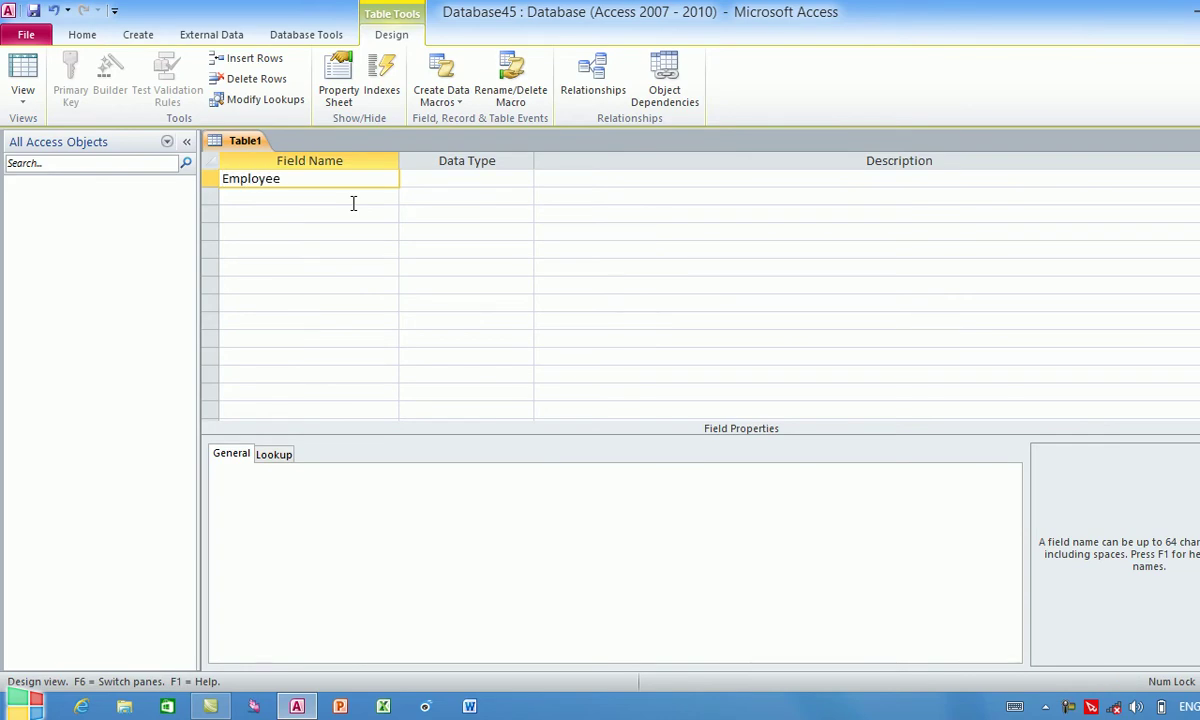
# Name the table's first three fields "Employee ID", "Employee name" and "Employee salary".
pyautogui.press('capslock')
pyautogui.write('ID')
pyautogui.click(353, 203)
pyautogui.write('E')
pyautogui.press('capslock')
pyautogui.write('mployee name')
pyautogui.press('Down')
pyautogui.press('capslock')
pyautogui.write('E')
pyautogui.press('capslock')
pyautogui.write('mployee salary')
# Add a fourth field named "position" to the table.
pyautogui.press('Down')
pyautogui.write('position')
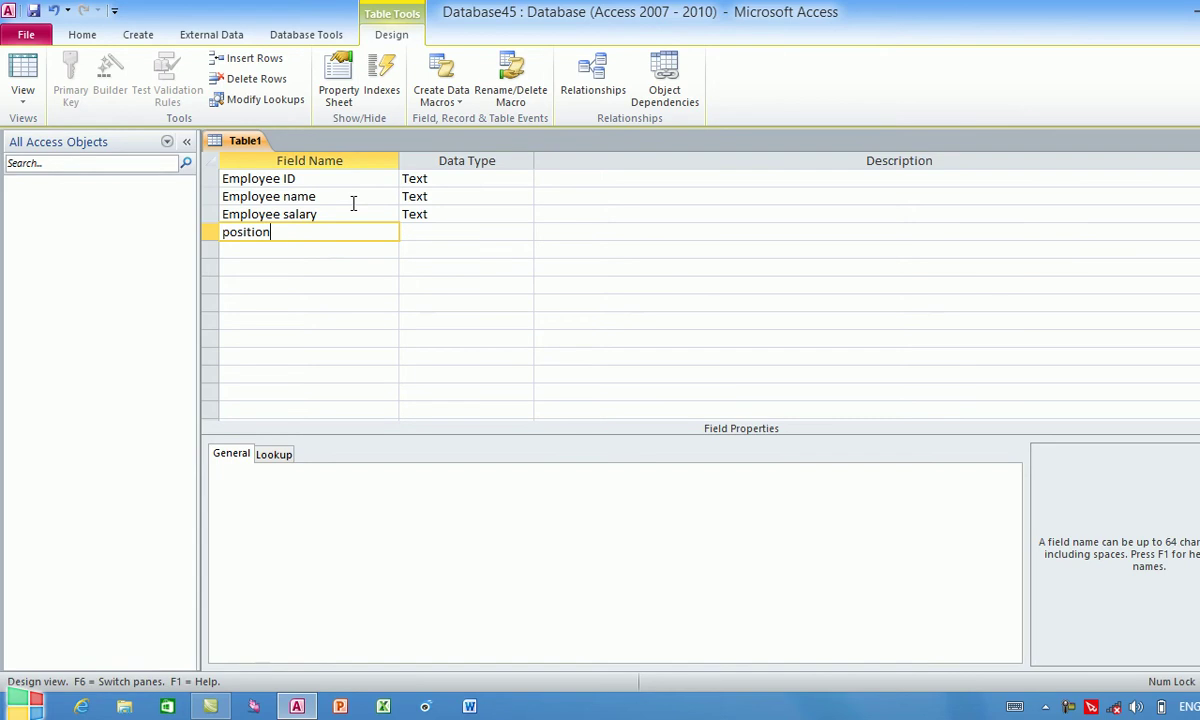
pyautogui.press('Down')
pyautogui.press('Tab')
pyautogui.press('Up')
pyautogui.press('Up')
pyautogui.press('Up')
pyautogui.press('Up')
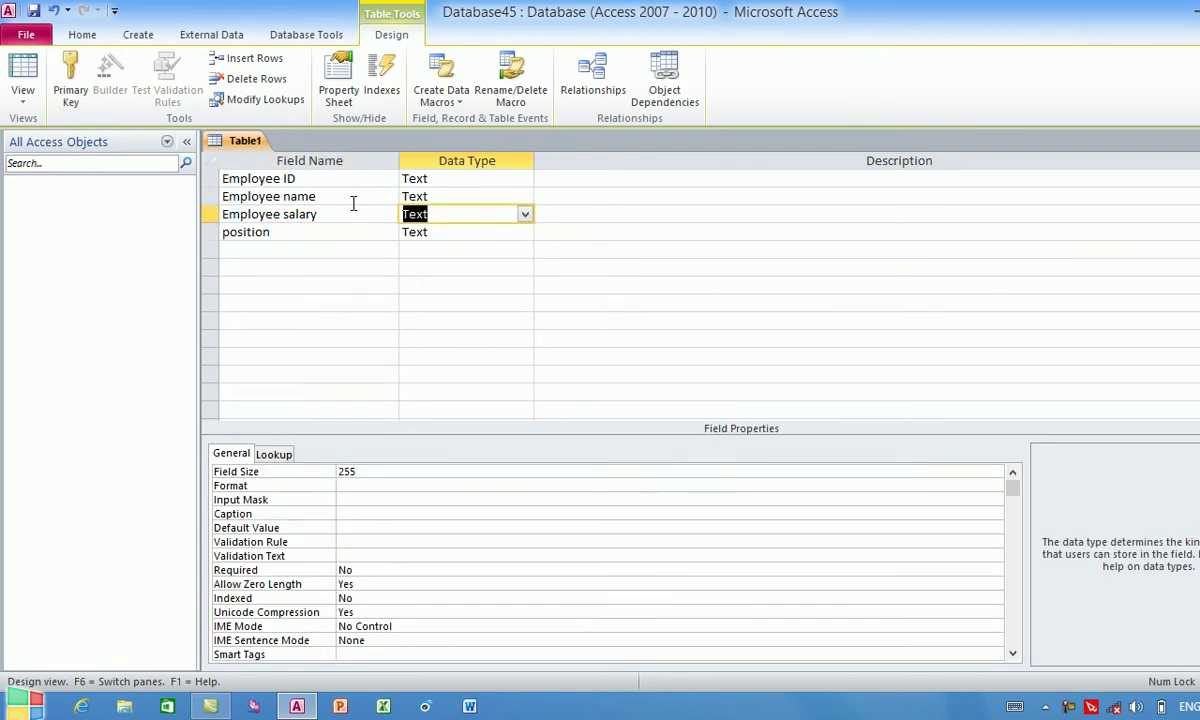
# Rename the fourth field as "Department name".
pyautogui.press('Down')
pyautogui.press('Down')
pyautogui.press('Down')
pyautogui.hotkey('shift', 'Tab')
pyautogui.press('capslock')
pyautogui.write('D')
pyautogui.press('capslock')
pyautogui.write('epart')
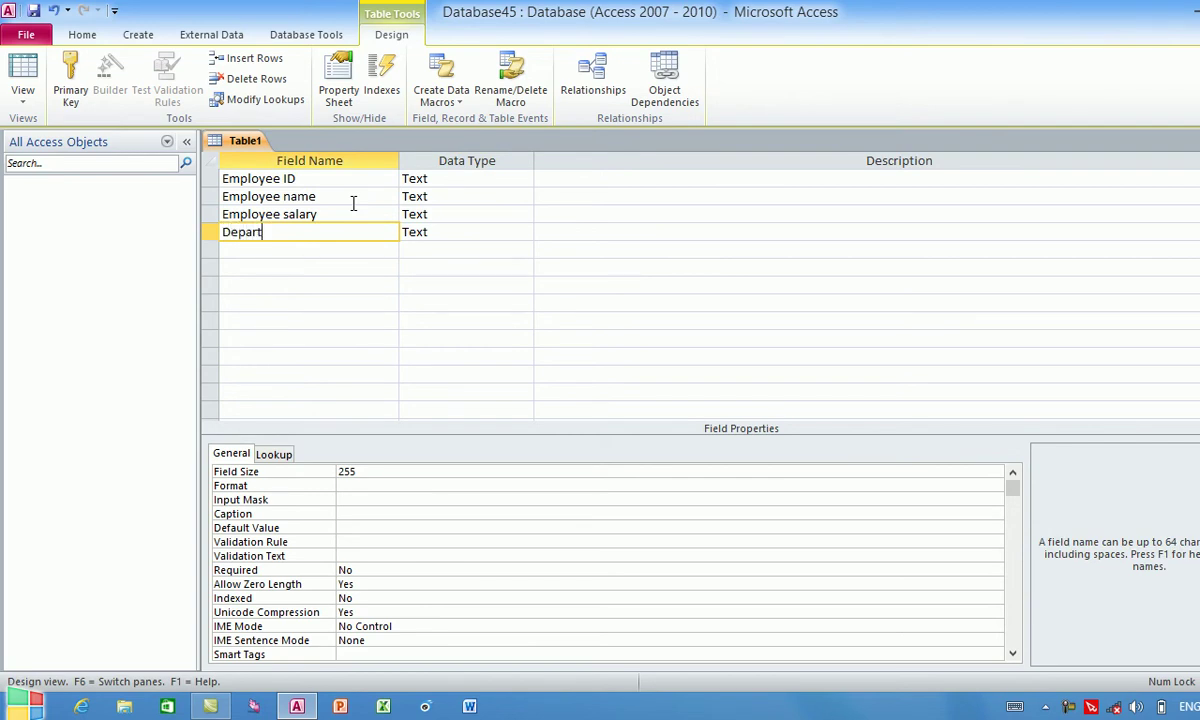
pyautogui.write('me')
pyautogui.press('BackSpace')
pyautogui.write('ment name')
# Set the data type of Employee ID to AutoNumber and of Employee salary to Currency.
pyautogui.press('Tab')
pyautogui.press('Up')
pyautogui.press('Up')
pyautogui.press('Up')
pyautogui.write('a')
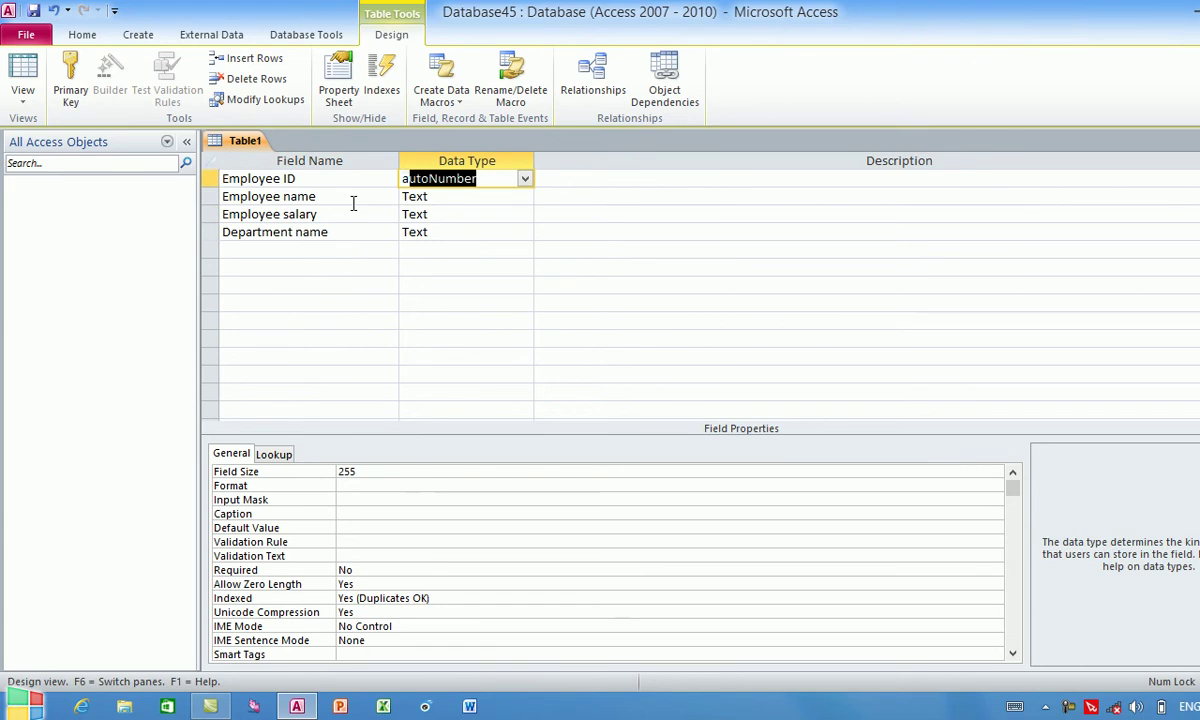
pyautogui.press('Down')
pyautogui.press('Down')
pyautogui.write('c')
pyautogui.press('Down')
# Close the table, saving it as "Employee name" and accepting the automatic creation of a primary key.
pyautogui.hotkey('ctrl', 'w')
pyautogui.click(568, 406)
pyautogui.write('Emplo')
pyautogui.press('BackSpace')
pyautogui.press('BackSpace')
pyautogui.press('BackSpace')
pyautogui.press('BackSpace')
pyautogui.press('BackSpace')
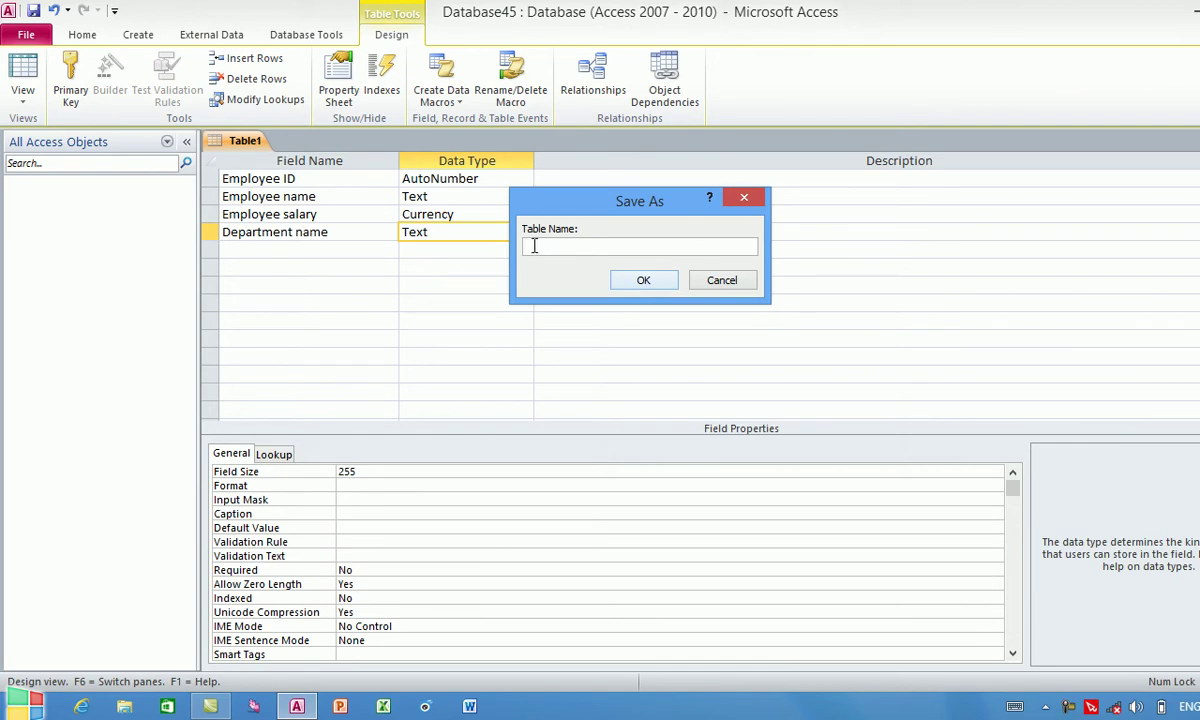
pyautogui.write('Employee name')
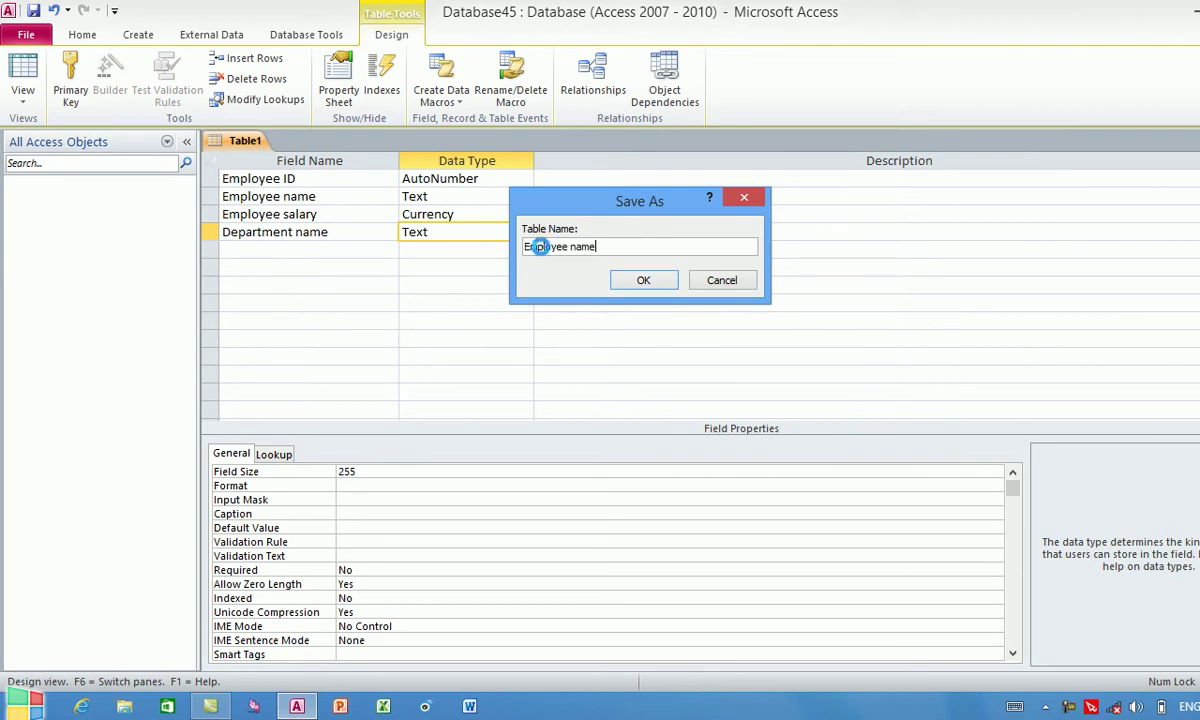
pyautogui.press('Return')
pyautogui.click(567, 420)
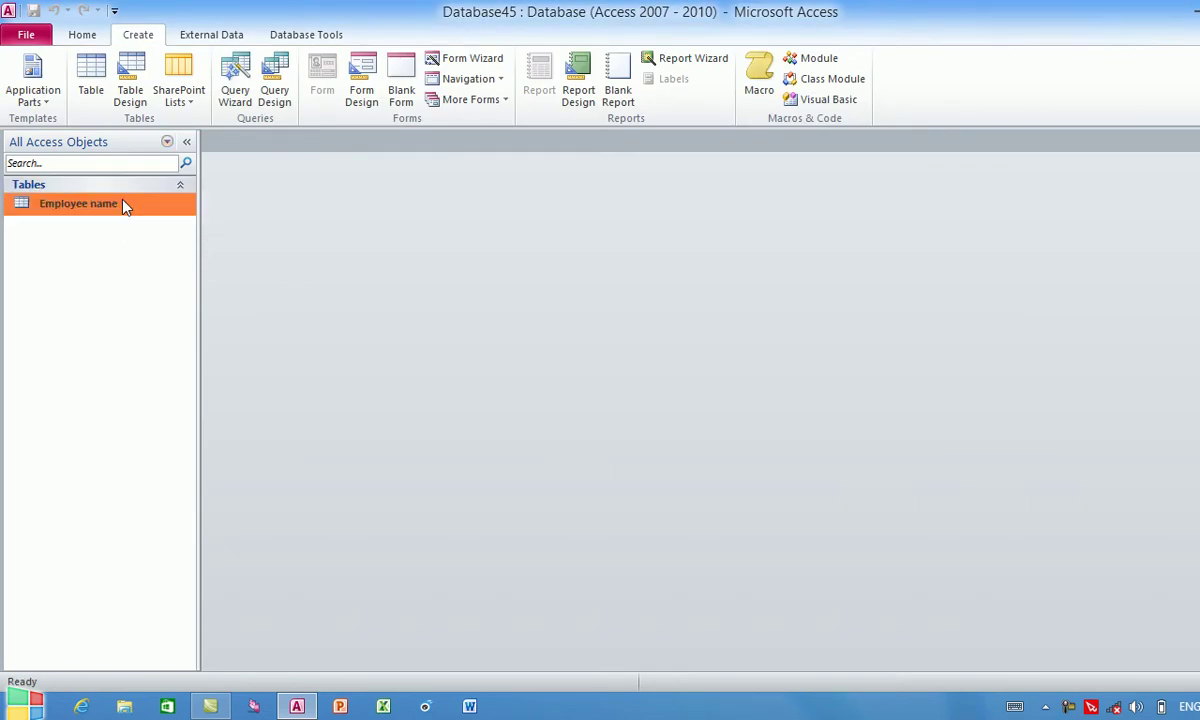
# Examine the Employee name table's columns and field definitions in Datasheet view and Design view, and close it.
pyautogui.doubleClick(122, 203)
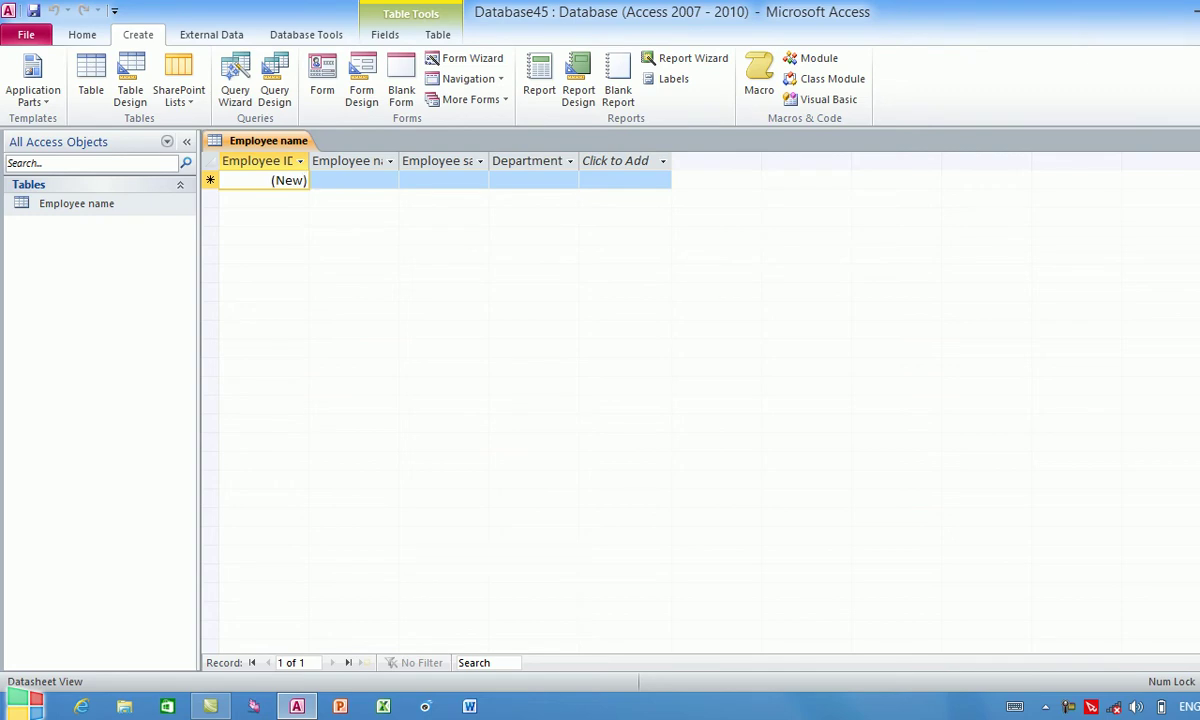
pyautogui.hotkey('ctrl', 'w')
pyautogui.rightClick(100, 206)
pyautogui.click(145, 240)
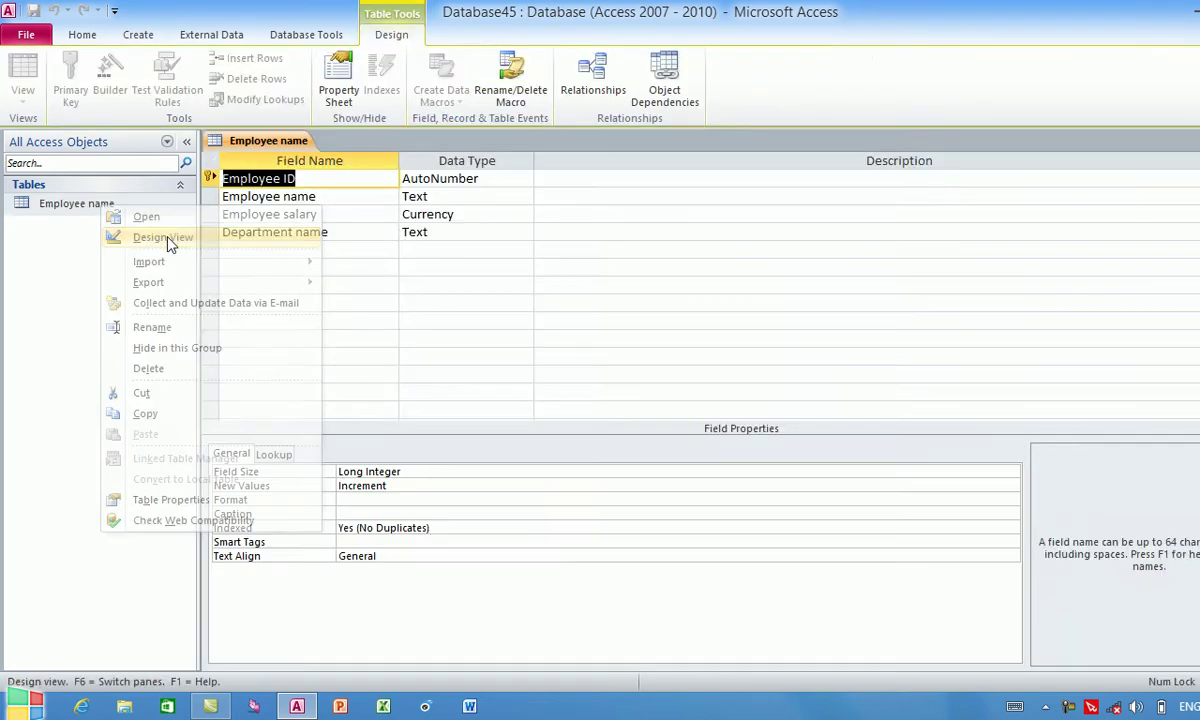
pyautogui.click(325, 196)
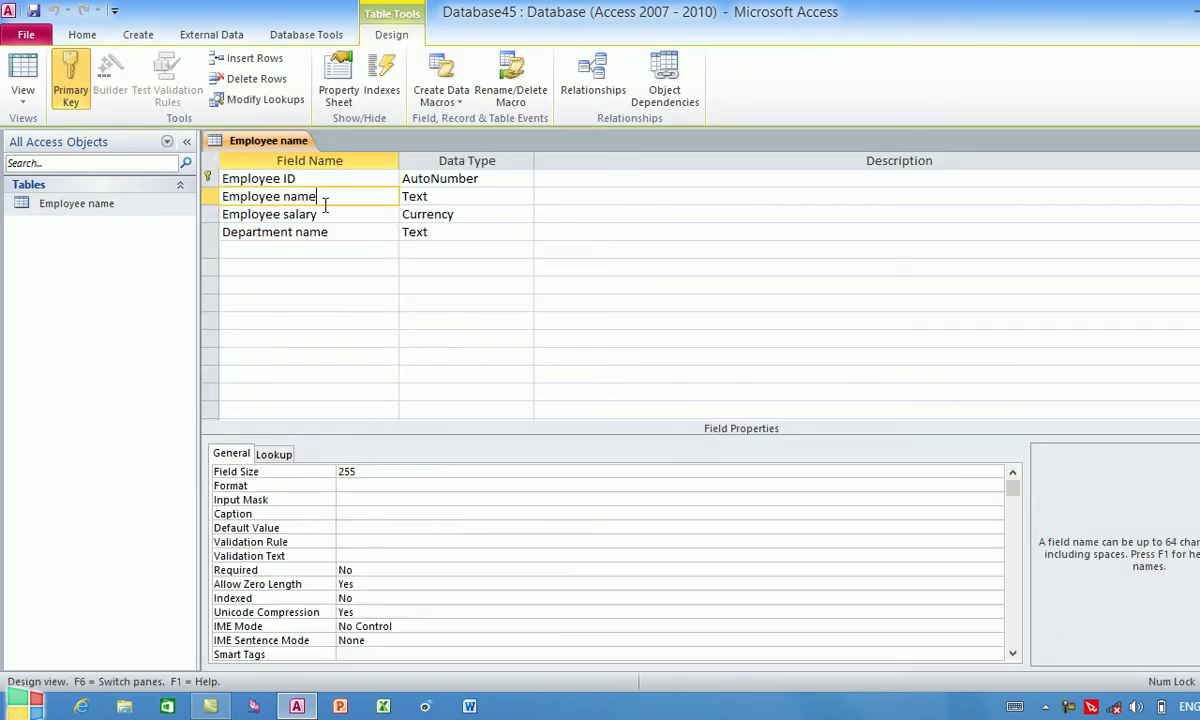
pyautogui.click(300, 214)
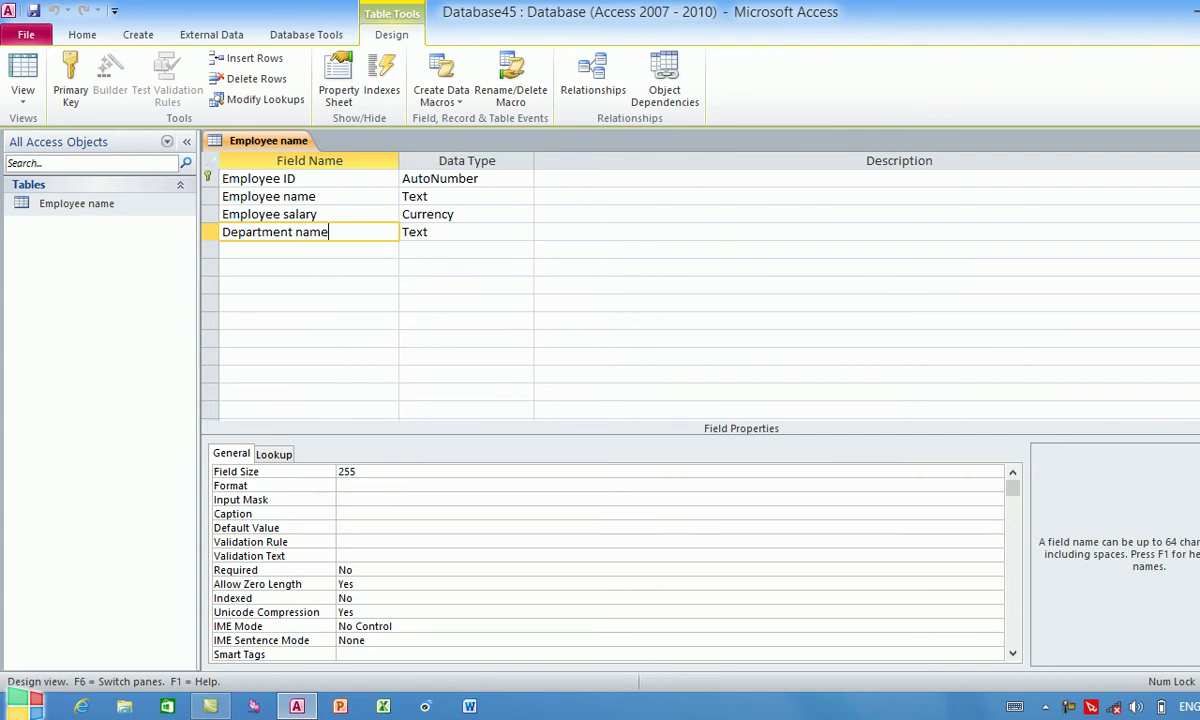
pyautogui.hotkey('ctrl', 'w')
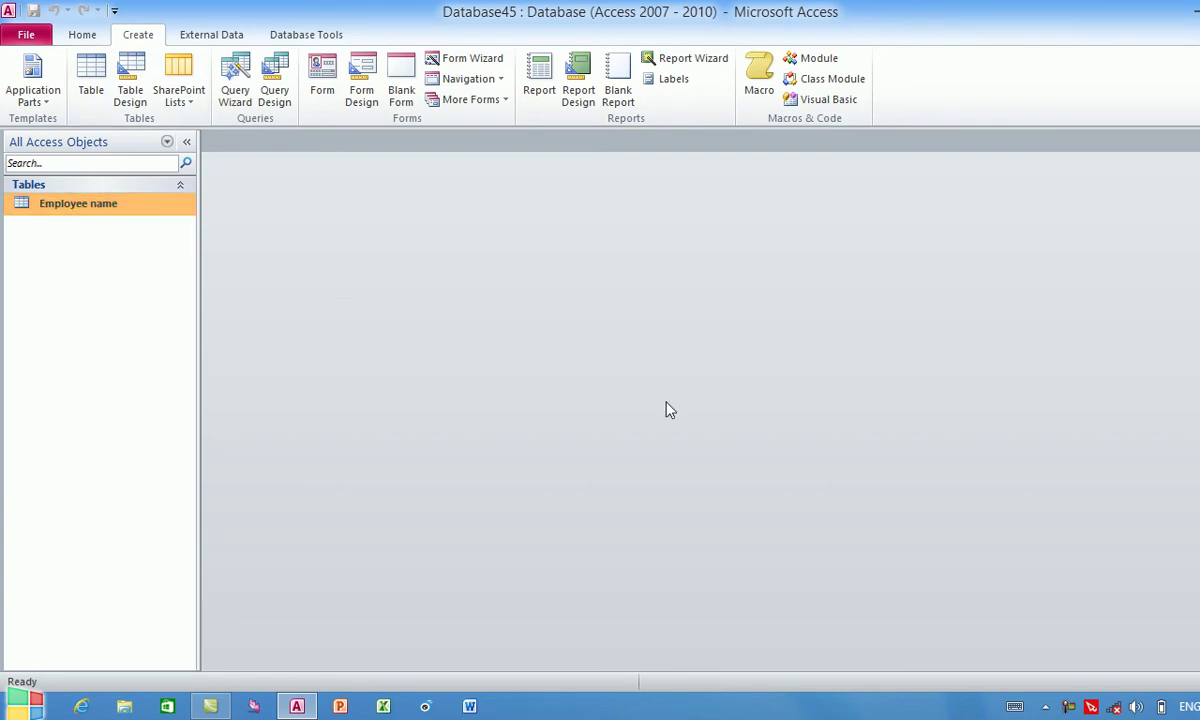
pyautogui.click(1070, 708)
pyautogui.doubleClick(95, 205)
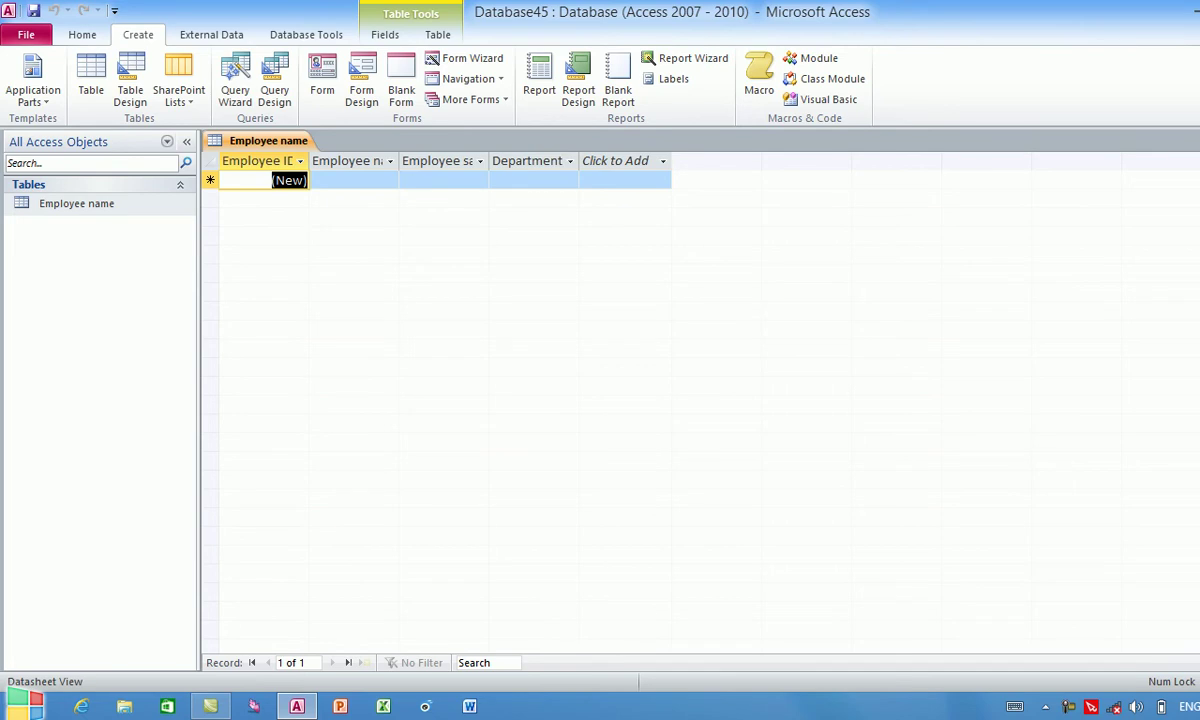
pyautogui.hotkey('ctrl', 'w')
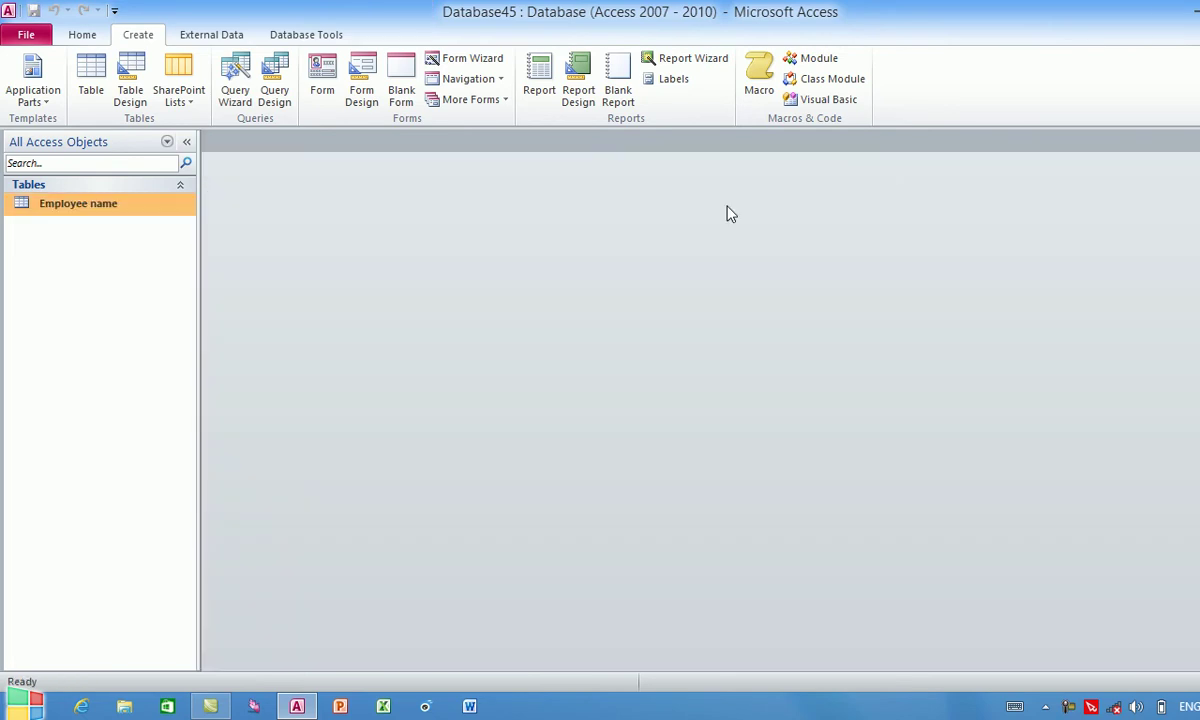
# Start a new table in Design view.
pyautogui.click(131, 90)
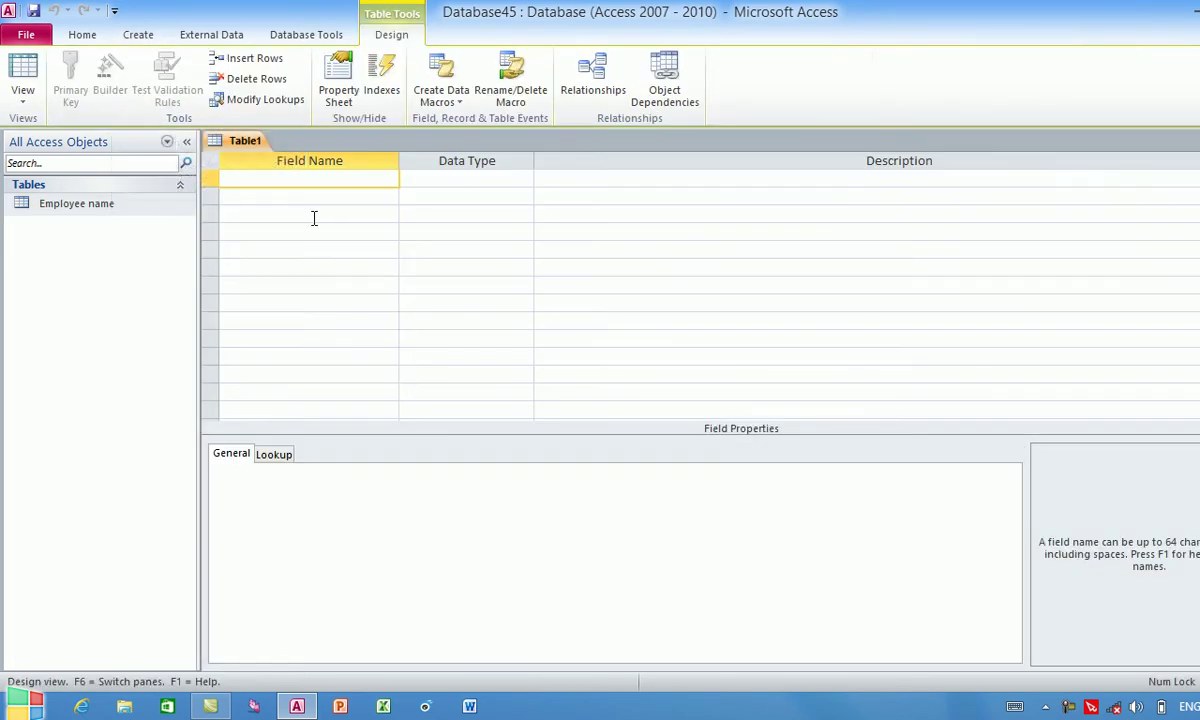
pyautogui.click(314, 218)
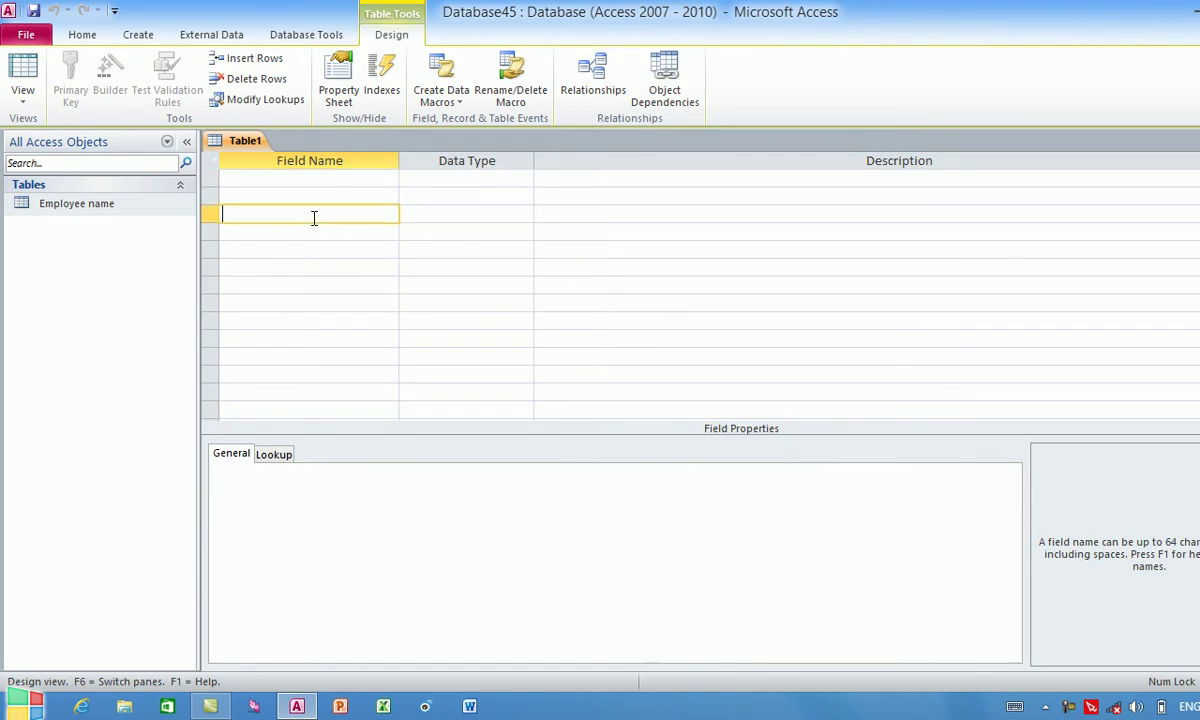
pyautogui.write('ID')
pyautogui.press('BackSpace')
pyautogui.press('BackSpace')
# Name the new table's first two fields "ID" and "Department name".
pyautogui.click(300, 180)
pyautogui.press('capslock')
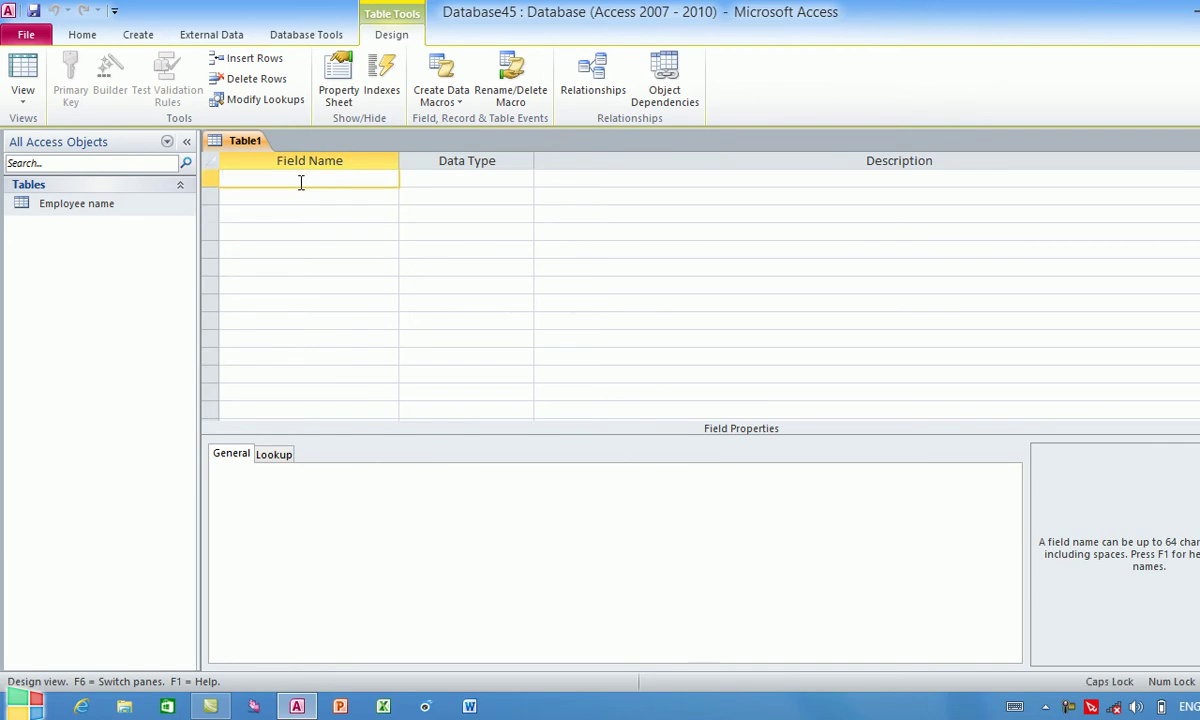
pyautogui.write('ID')
pyautogui.press('Down')
pyautogui.write('D')
pyautogui.press('capslock')
pyautogui.write('epa')
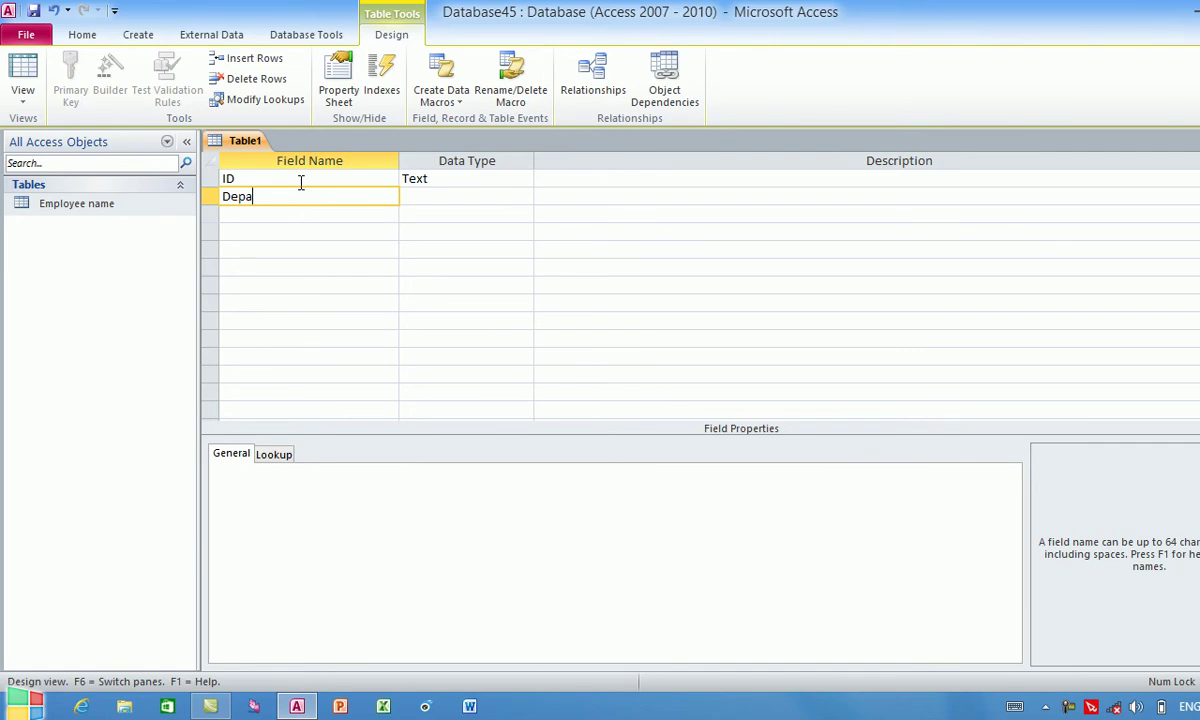
pyautogui.write('rtmennt')
pyautogui.press('BackSpace')
pyautogui.write('t name')
# Set the ID field's data type to AutoNumber and make Department name the primary key.
pyautogui.click(459, 181)
pyautogui.click(524, 179)
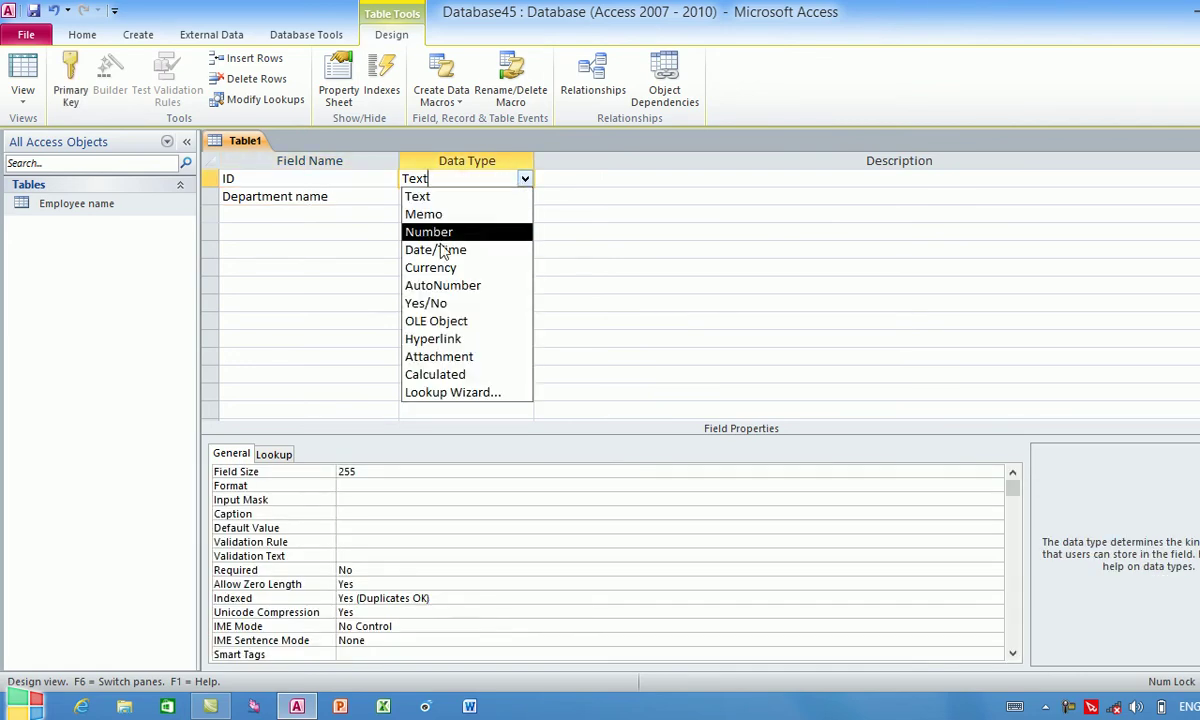
pyautogui.click(440, 273)
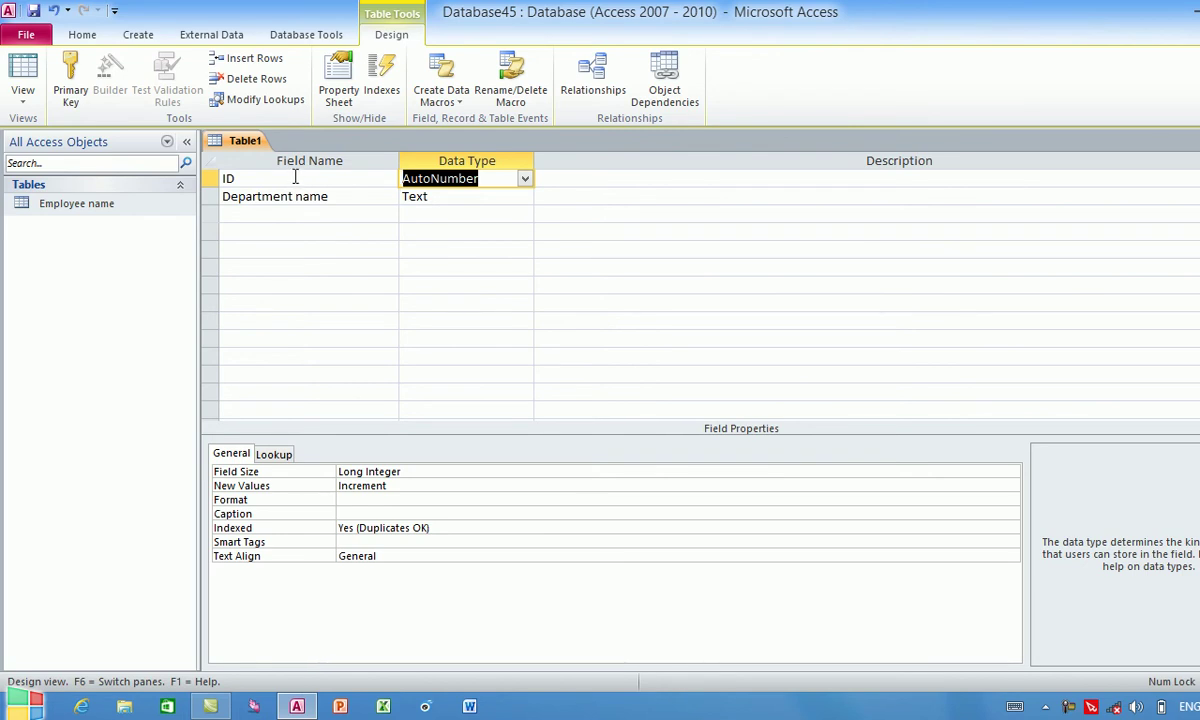
pyautogui.rightClick(360, 197)
pyautogui.click(396, 209)
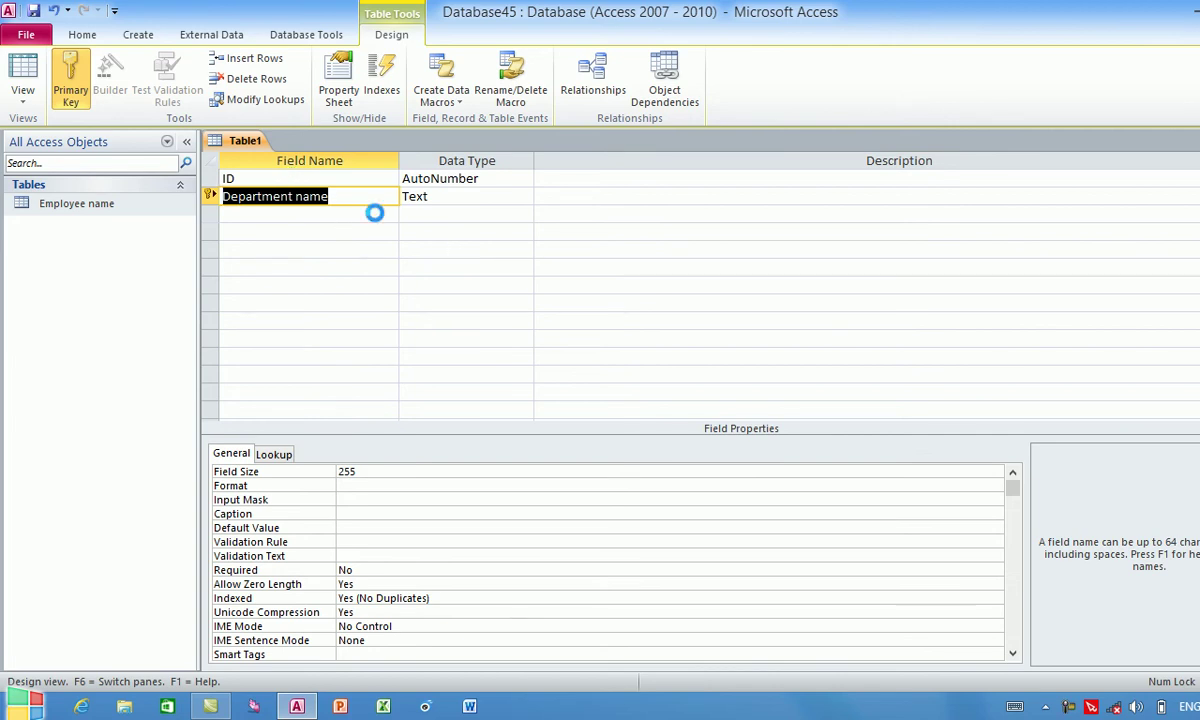
# Close the new table, saving it as "Department name".
pyautogui.hotkey('ctrl', 'F4')
pyautogui.click(531, 381)
pyautogui.press('capslock')
pyautogui.write('D')
pyautogui.press('capslock')
pyautogui.write('eparme')
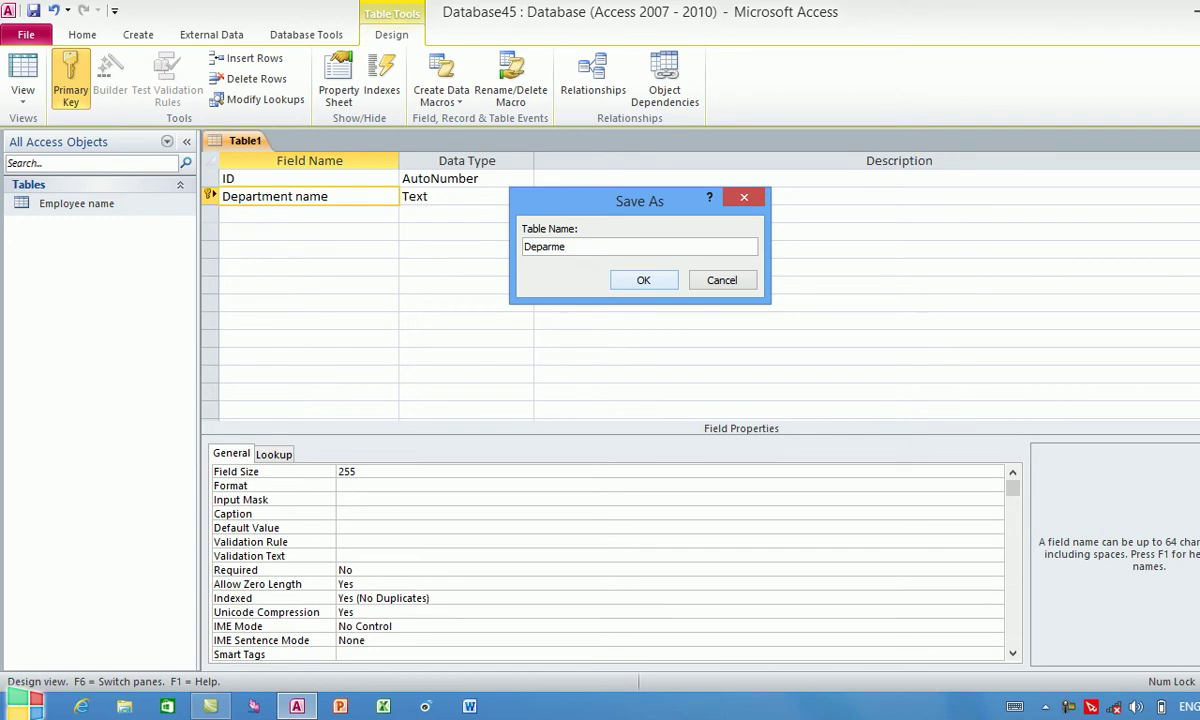
pyautogui.press('BackSpace')
pyautogui.press('BackSpace')
pyautogui.press('BackSpace')
pyautogui.press('BackSpace')
pyautogui.write('rtment nam')
pyautogui.click(666, 283)
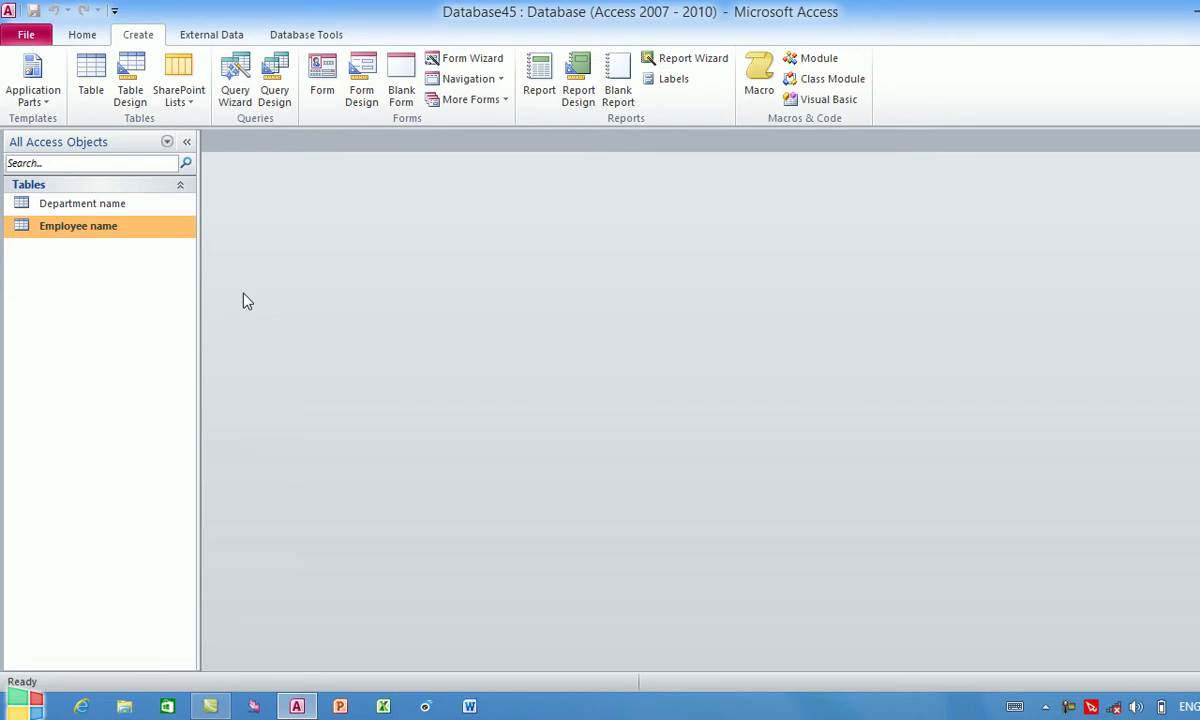
# Open the Relationships layout and add both the Department name and Employee name tables to it.
pyautogui.click(299, 36)
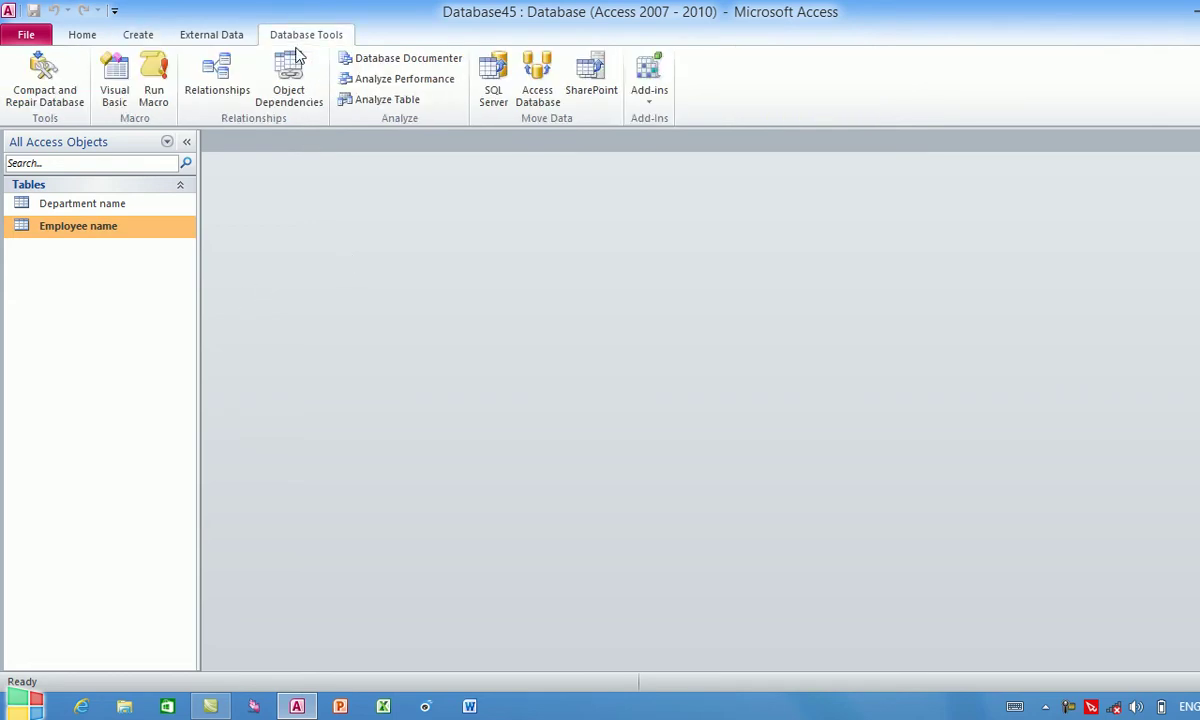
pyautogui.click(229, 94)
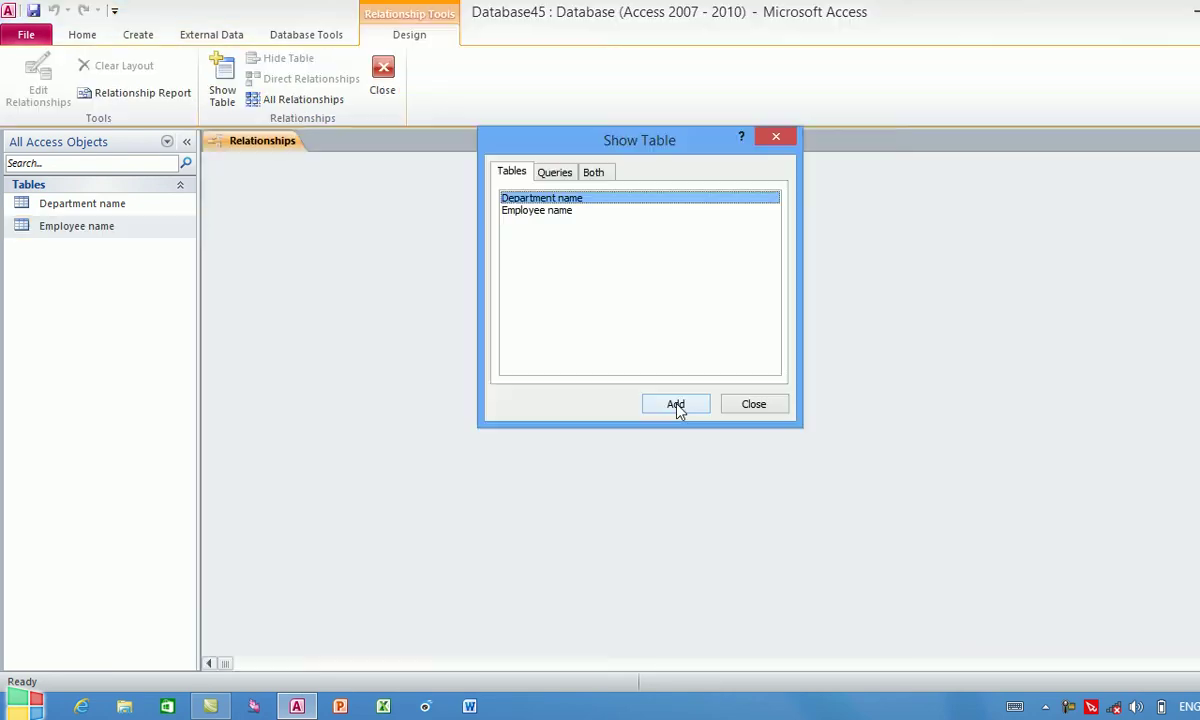
pyautogui.keyDown('shift'); pyautogui.click(554, 212); pyautogui.keyUp('shift')
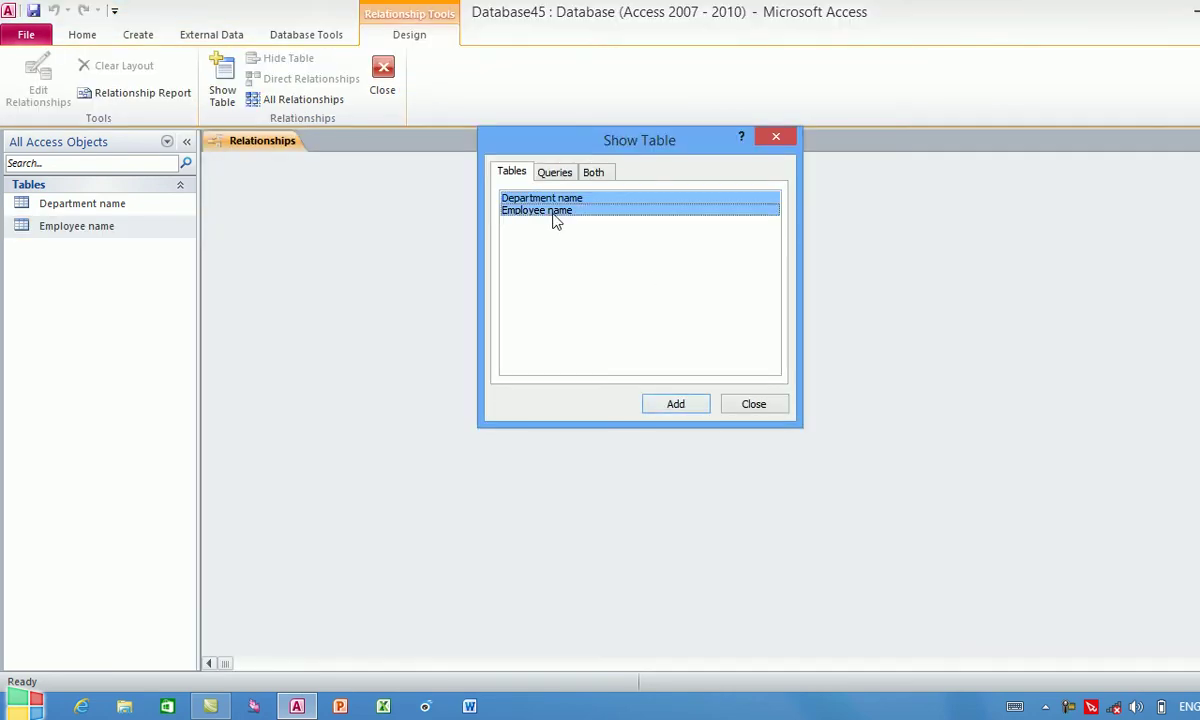
pyautogui.click(662, 404)
pyautogui.click(750, 404)
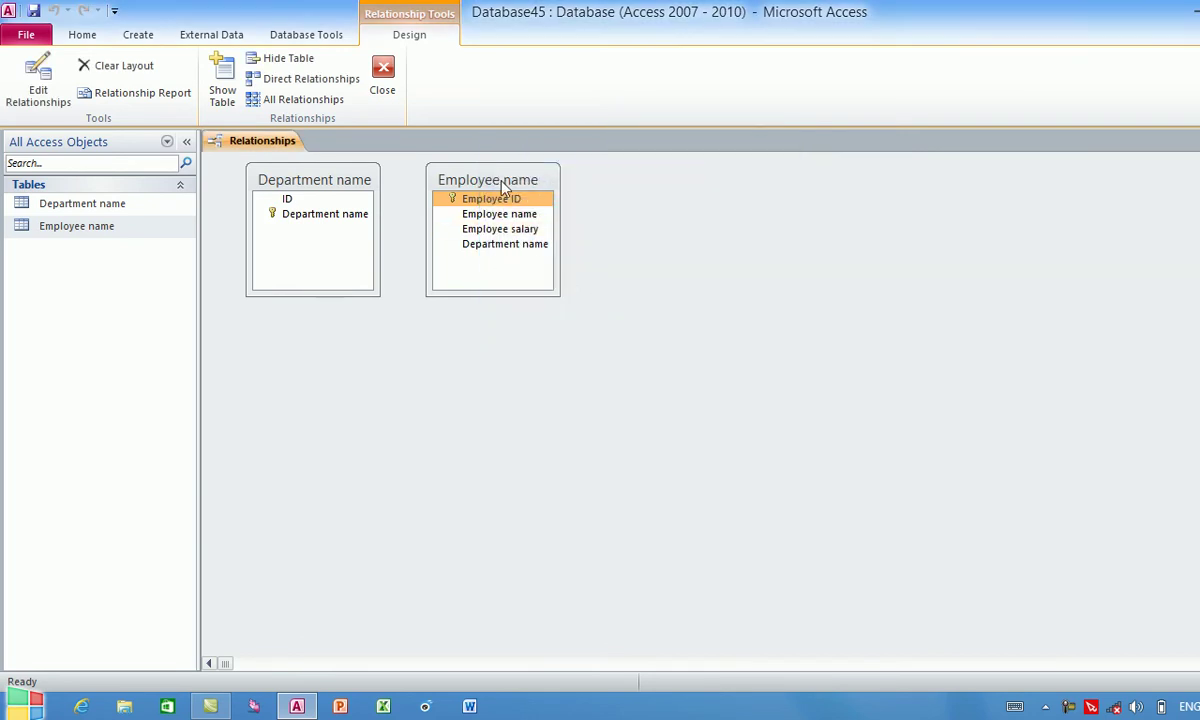
# Rearrange the two tables in the relationships layout, leaving a gap with Department name to the left of Employee name.
pyautogui.moveTo(464, 169); pyautogui.dragTo(574, 169)
pyautogui.moveTo(338, 180); pyautogui.dragTo(935, 177)
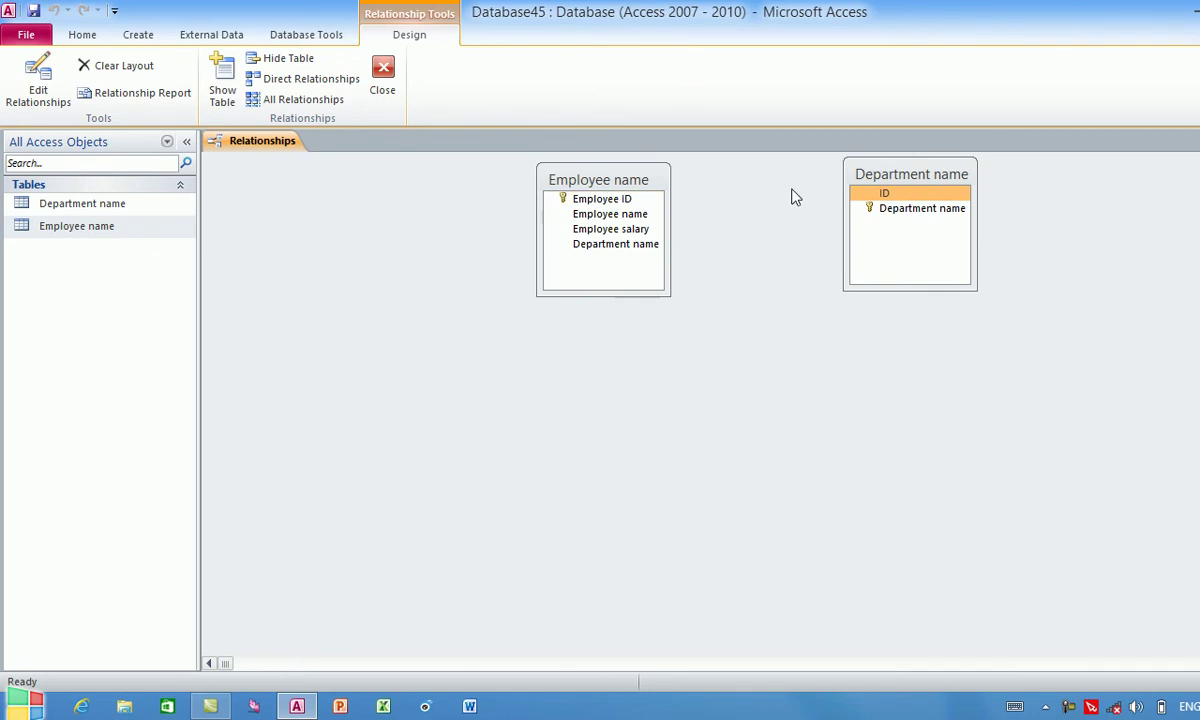
pyautogui.moveTo(880, 178); pyautogui.dragTo(630, 257)
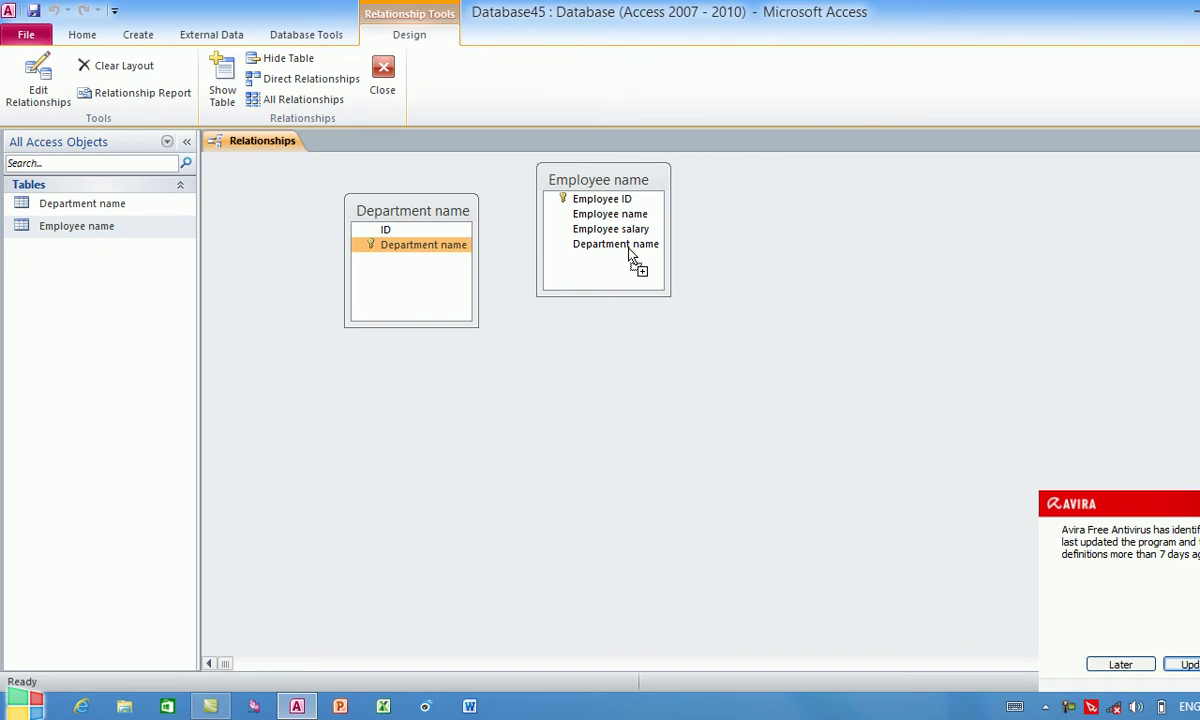
# Relate the tables' Department name fields one-to-many, enforcing referential integrity with cascading updates and deletes.
pyautogui.moveTo(630, 254); pyautogui.dragTo(630, 252)
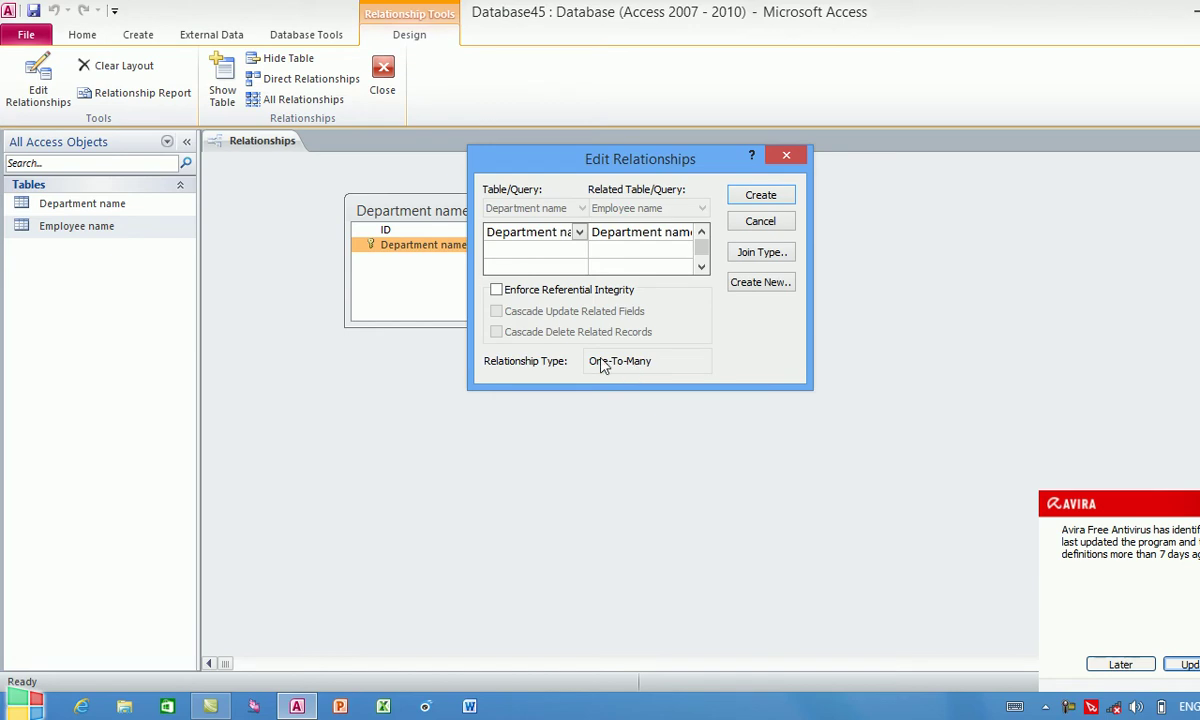
pyautogui.moveTo(568, 160); pyautogui.dragTo(854, 134)
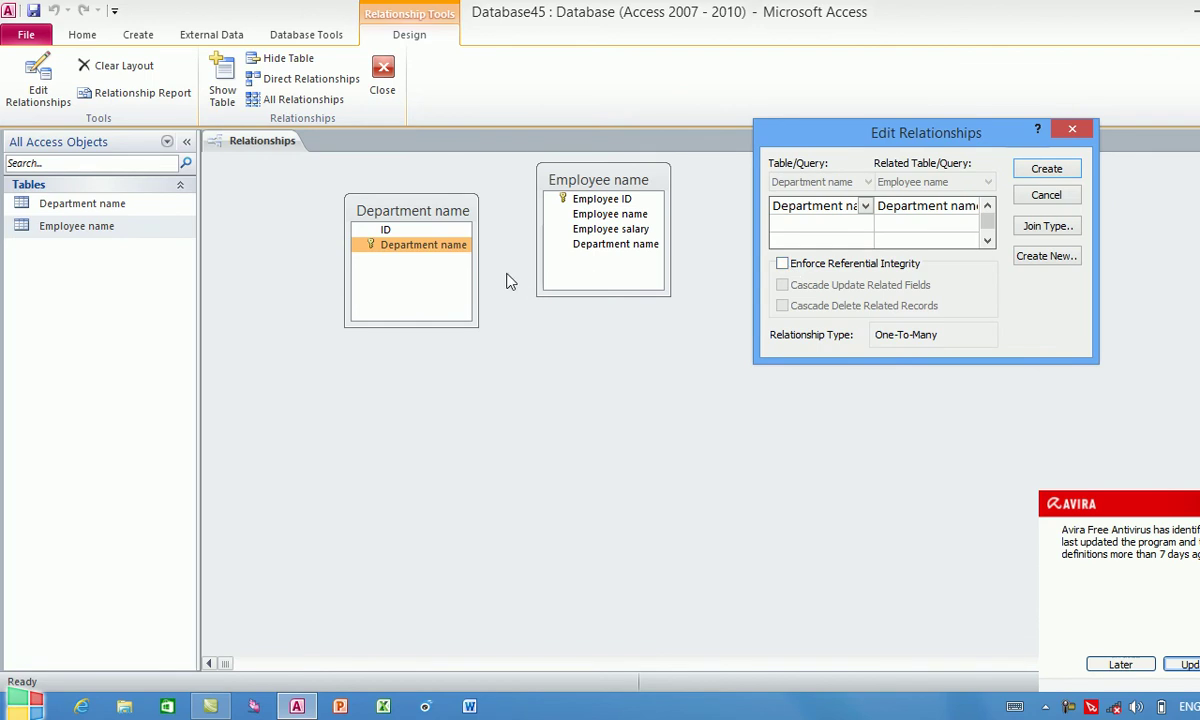
pyautogui.click(782, 263)
pyautogui.click(783, 286)
pyautogui.click(783, 306)
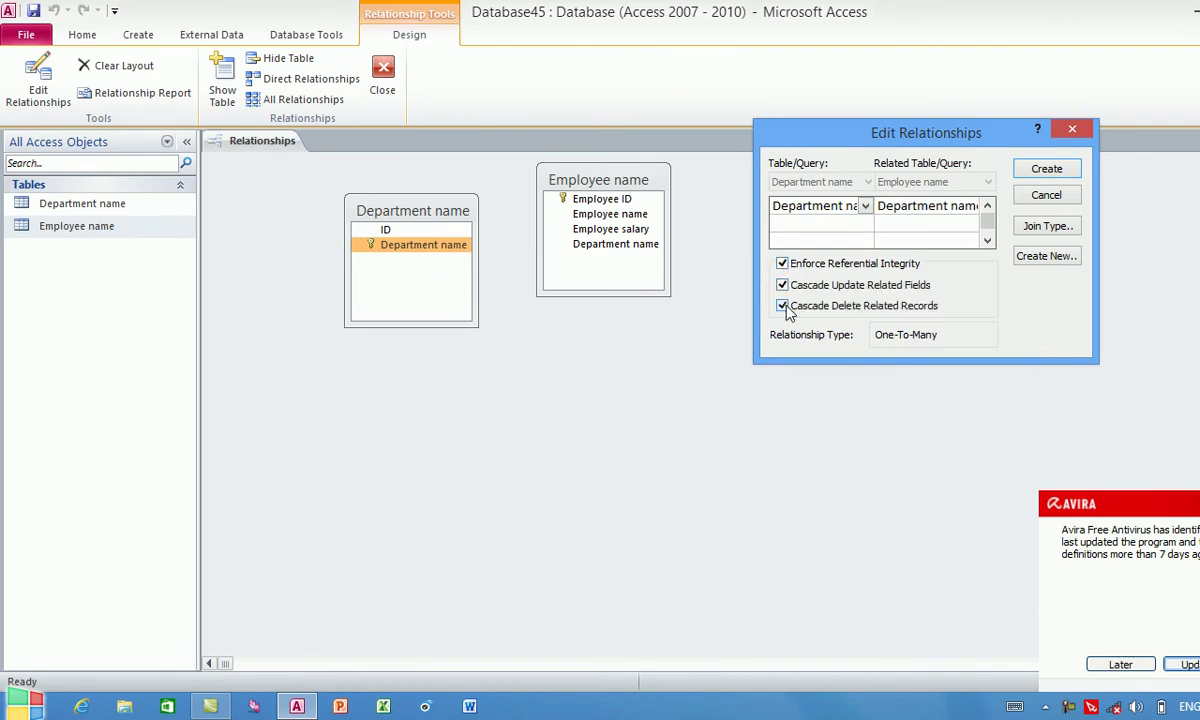
pyautogui.click(1046, 169)
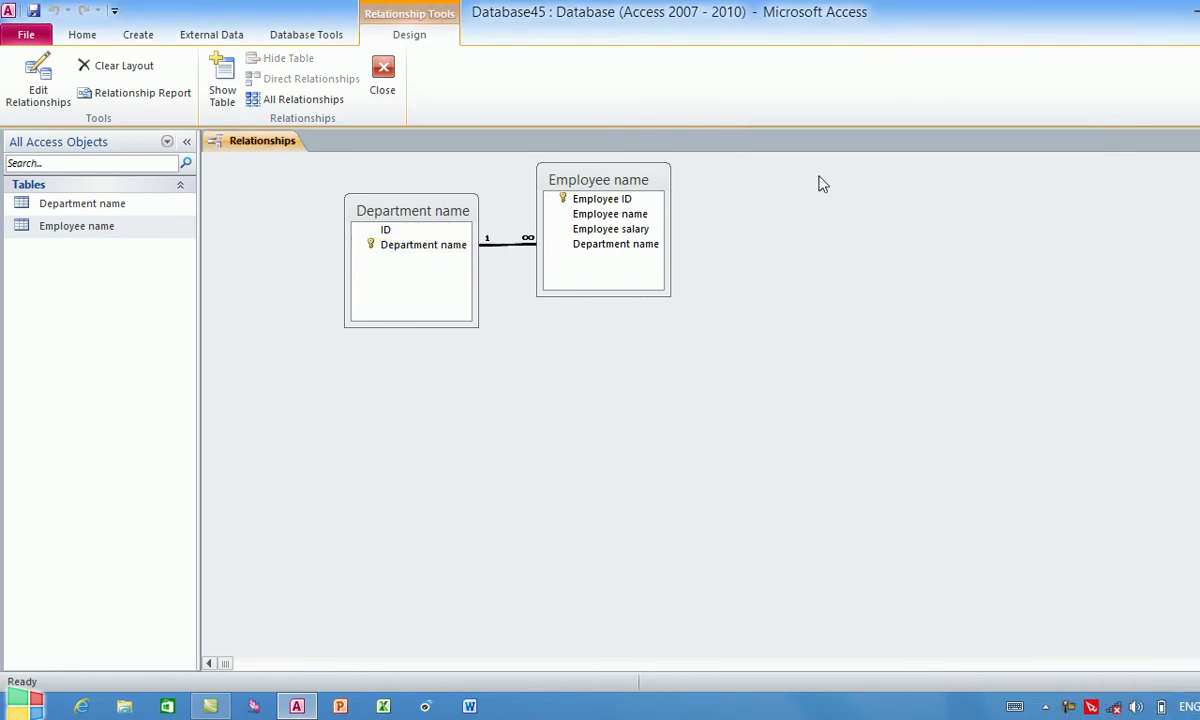
# Move the Employee name table further down and away from Department name, and close the Relationships layout, saving its changes.
pyautogui.moveTo(622, 191); pyautogui.dragTo(711, 302)
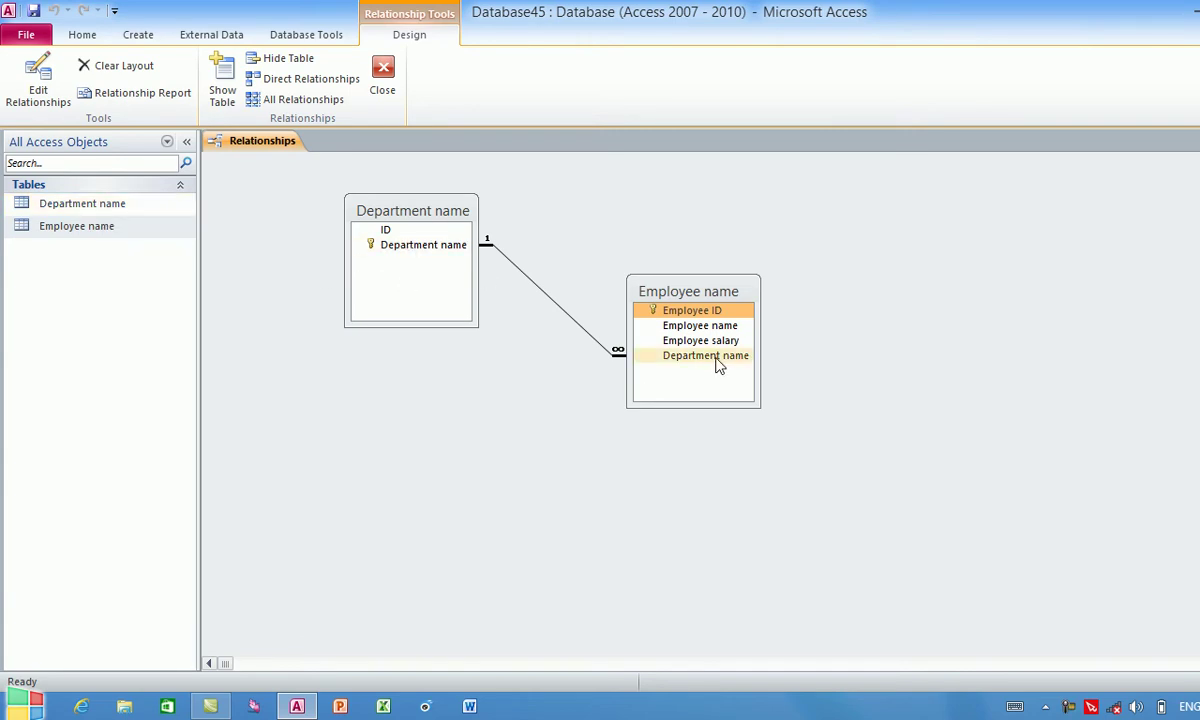
pyautogui.hotkey('ctrl', 'w')
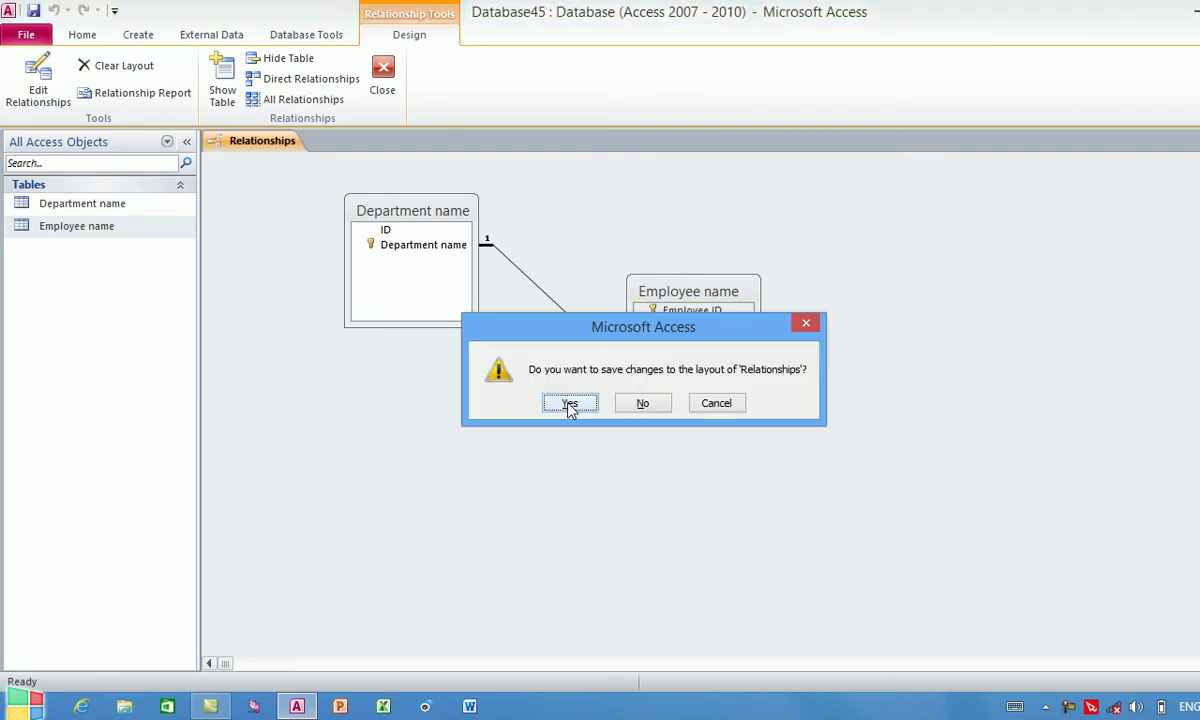
pyautogui.click(570, 407)
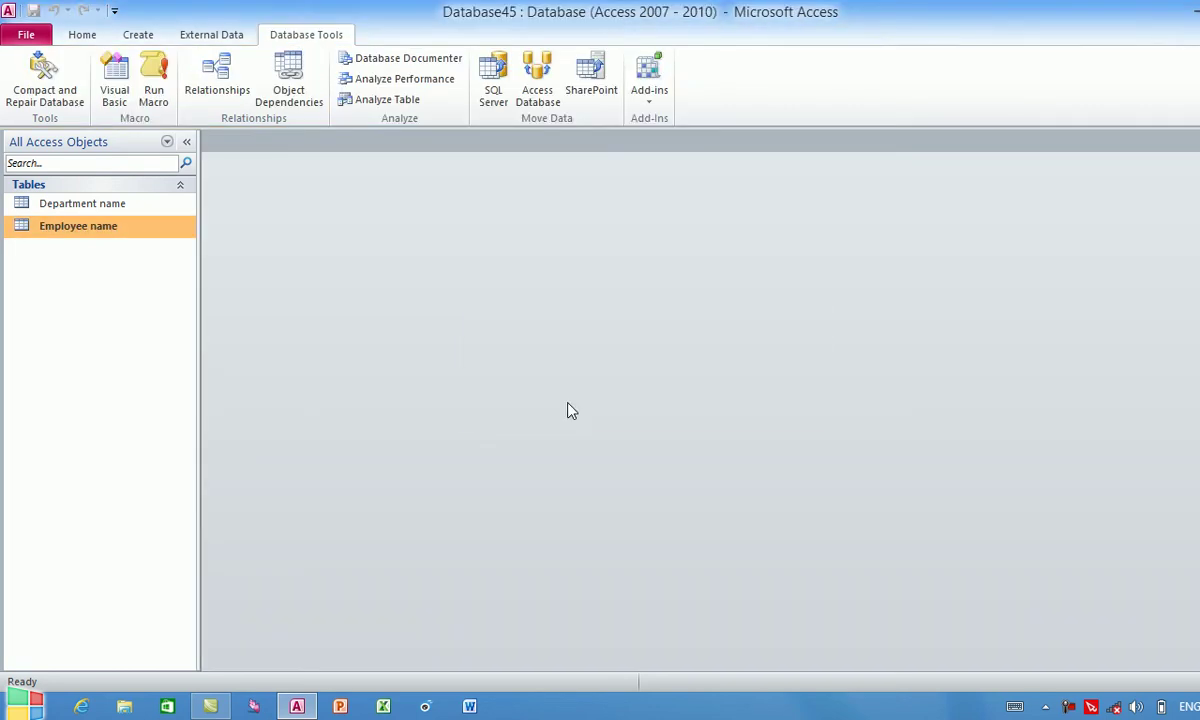
# Enter the departments HR, IT and Manager as three records in the Department name table, and close it.
pyautogui.doubleClick(123, 212)
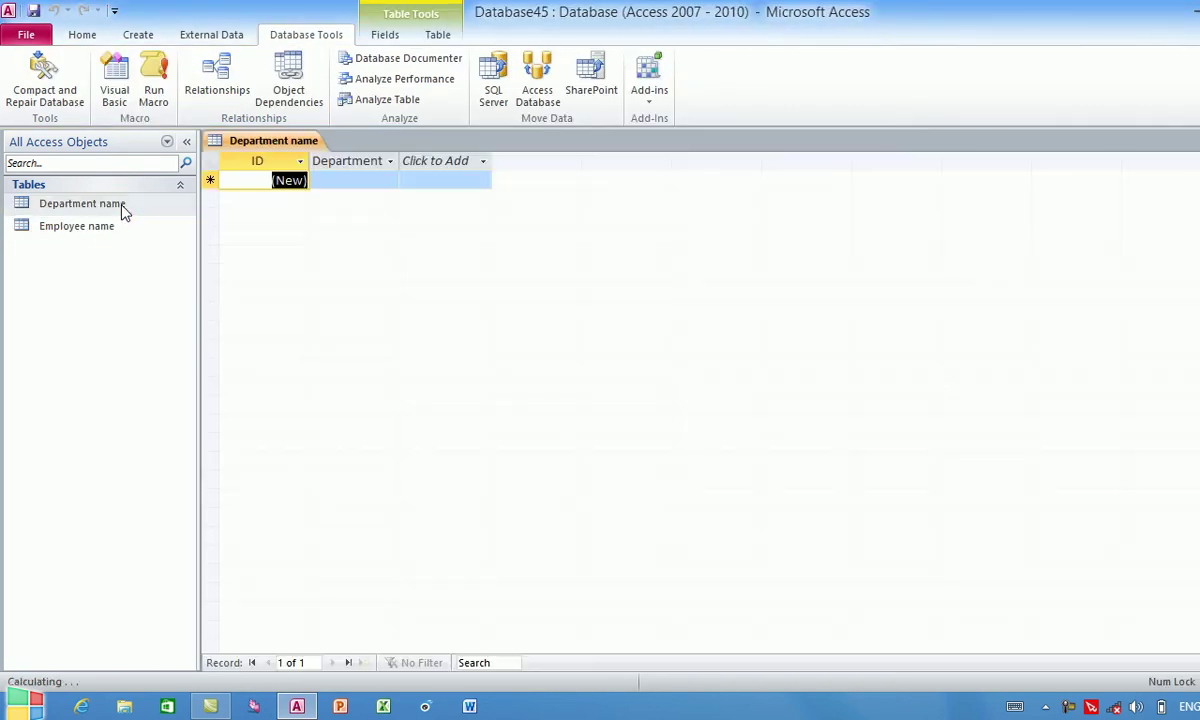
pyautogui.click(354, 183)
pyautogui.press('capslock')
pyautogui.write('HR')
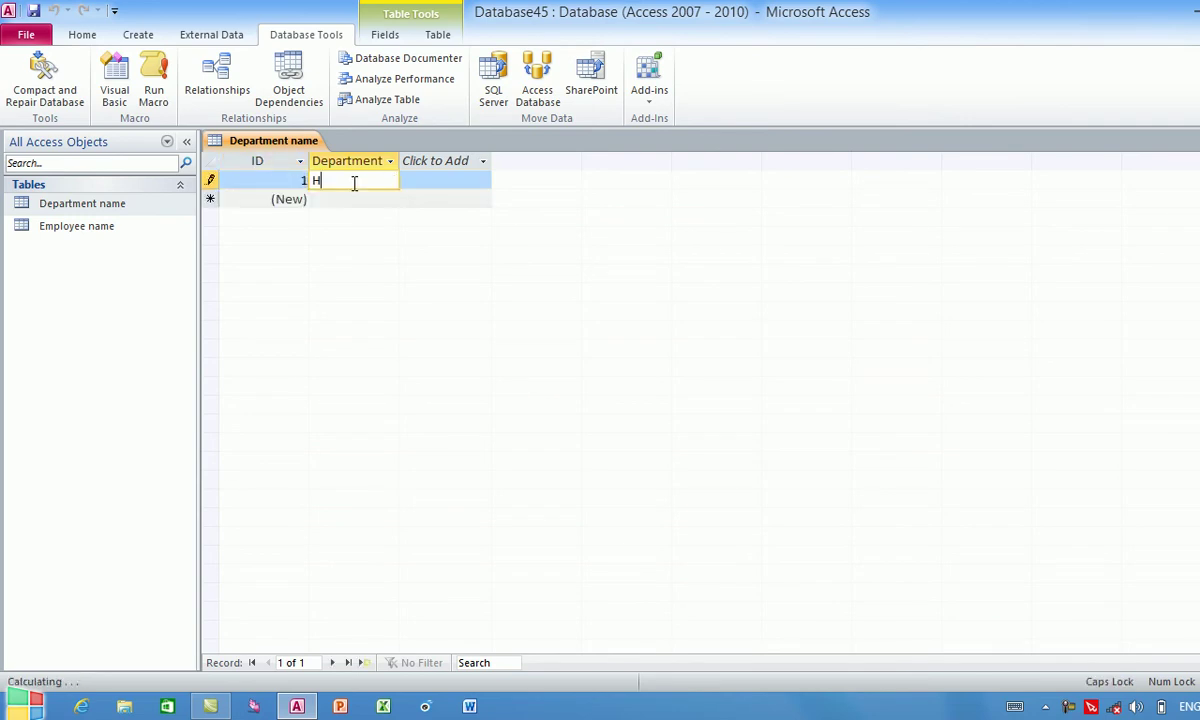
pyautogui.press('Return')
pyautogui.write('IT')
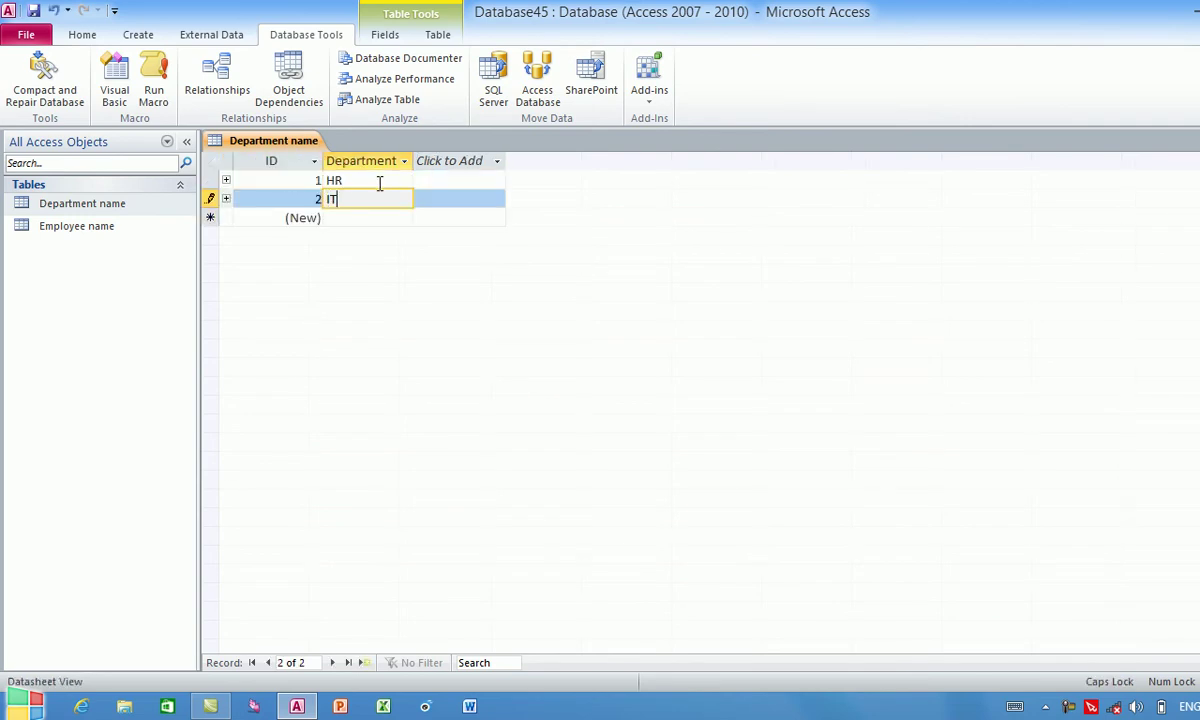
pyautogui.press('Return')
pyautogui.press('capslock')
pyautogui.write('Manager')
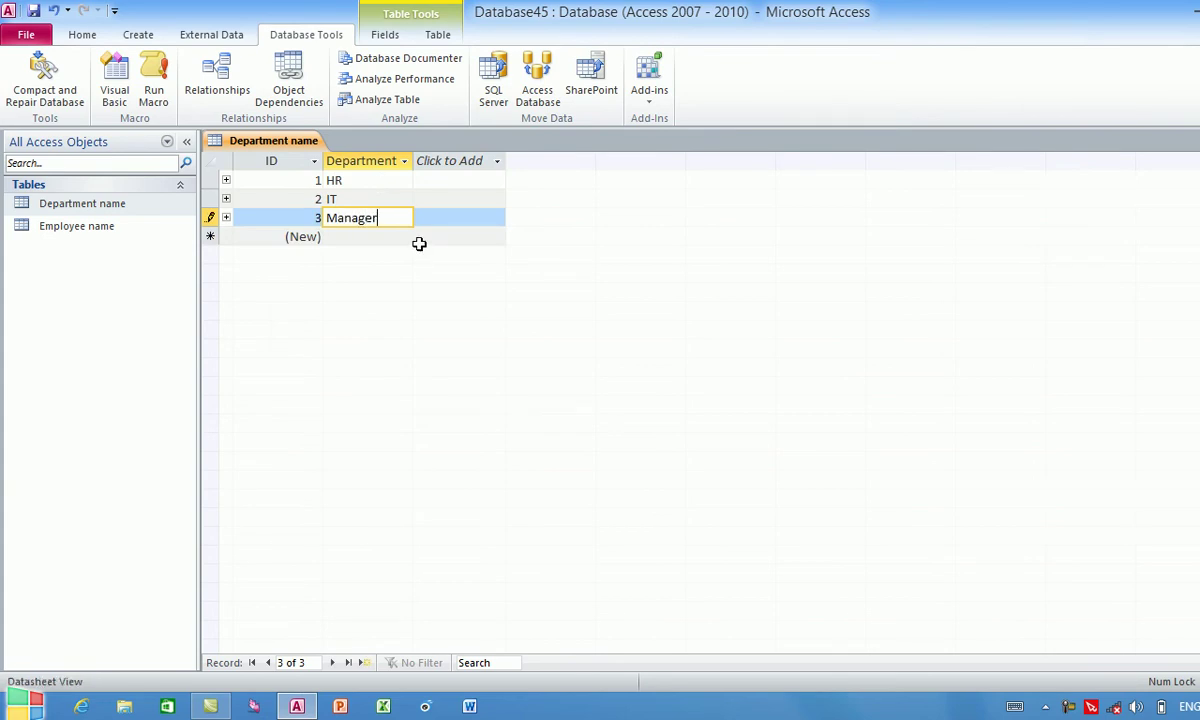
pyautogui.click(109, 238)
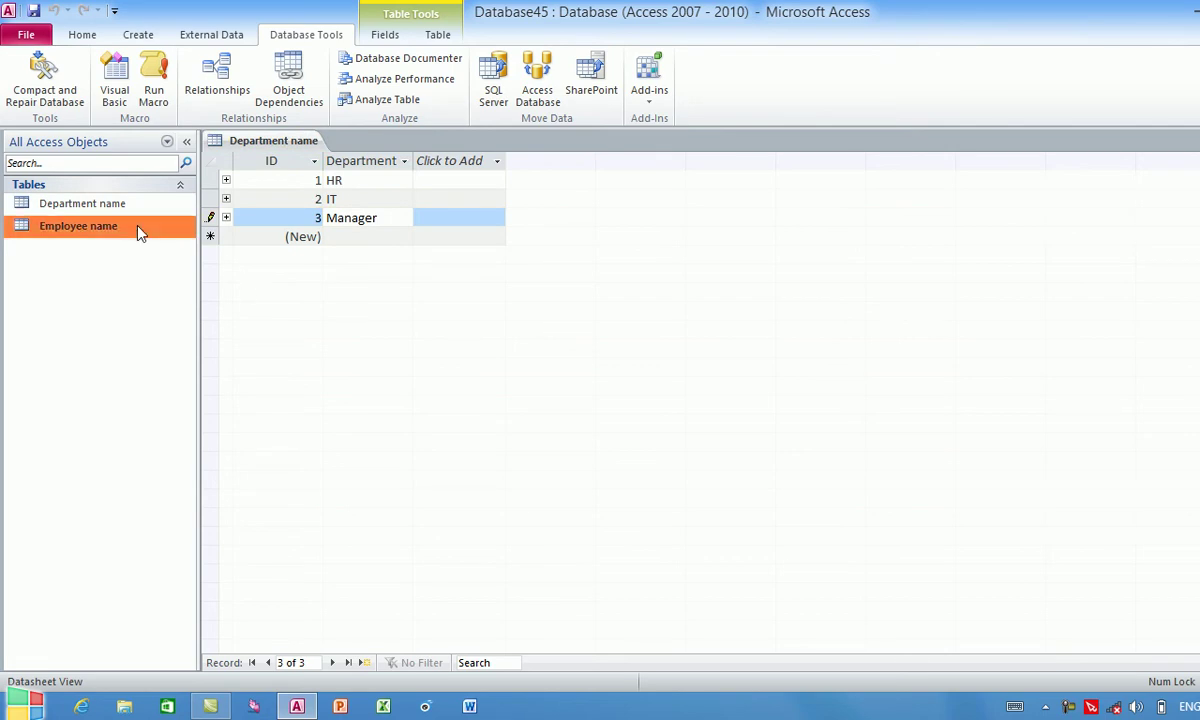
pyautogui.click(1192, 141)
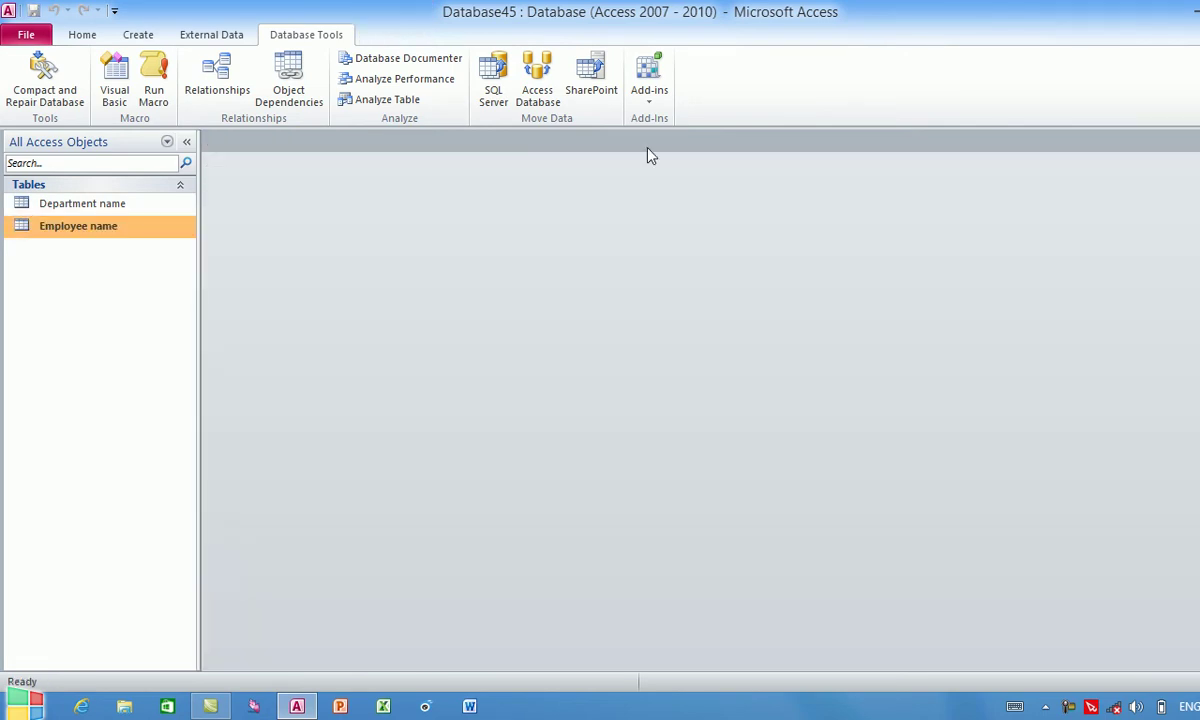
# In the Employee name table, add a first record with the employee's name, salary 2,000 and department HR.
pyautogui.doubleClick(77, 229)
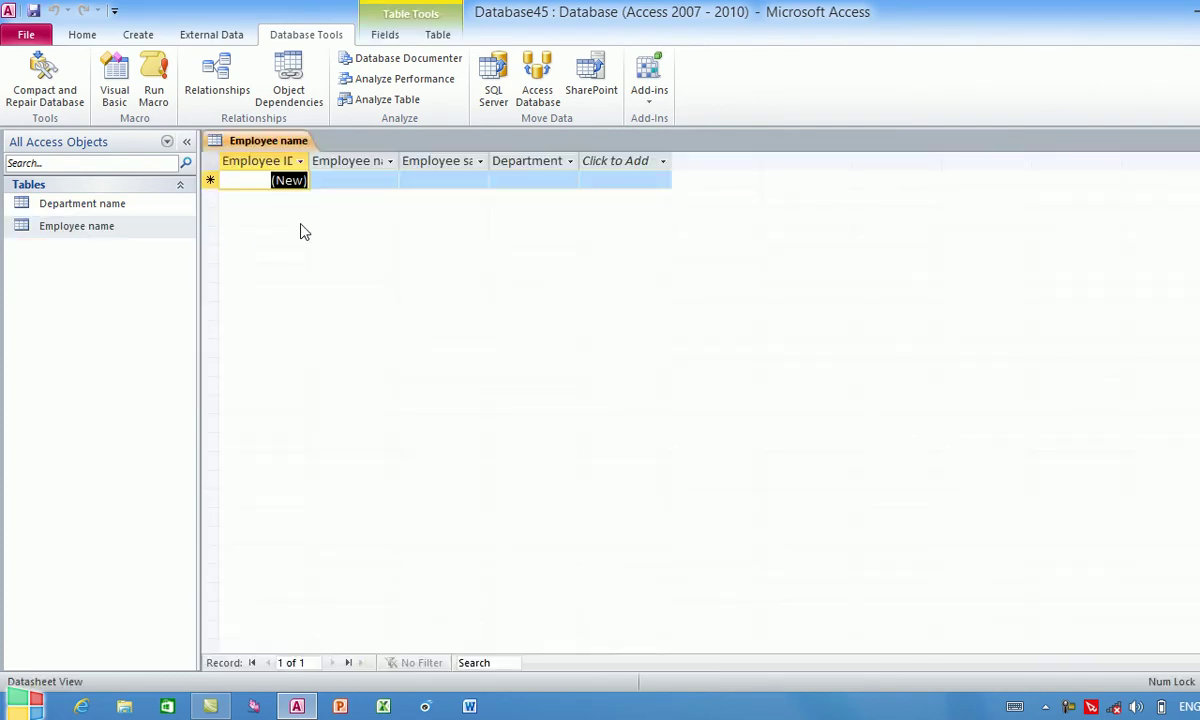
pyautogui.click(365, 182)
pyautogui.write('Ahmad')
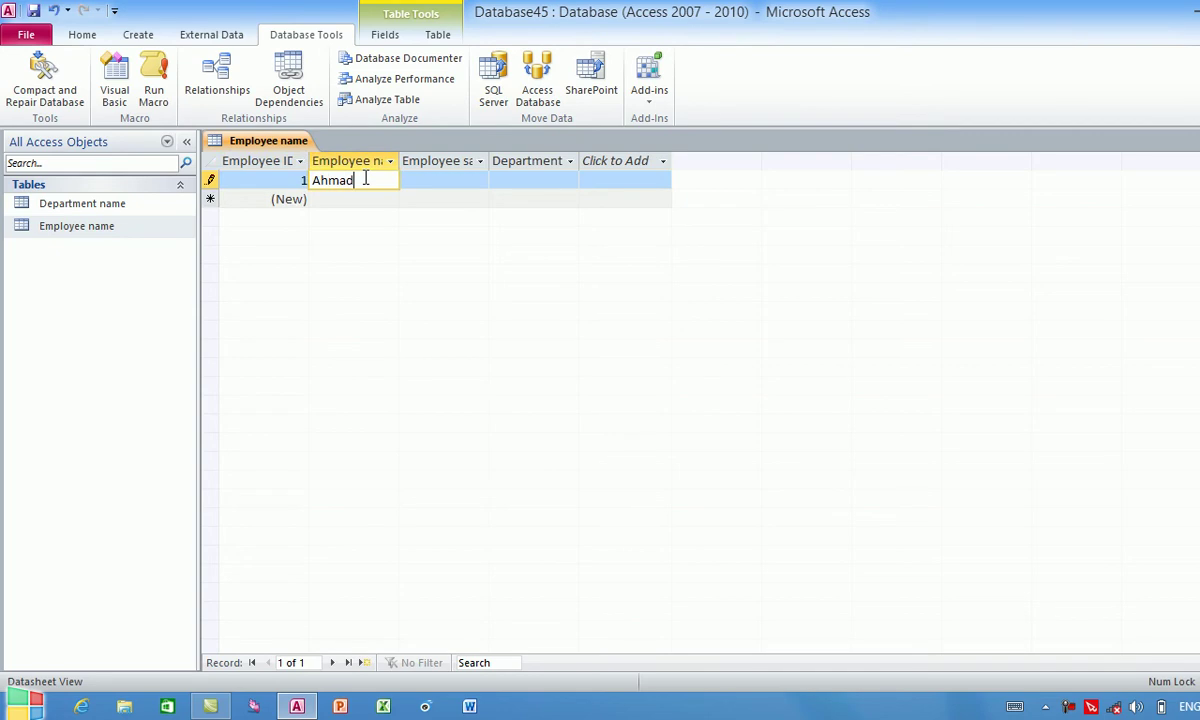
pyautogui.press('Tab')
pyautogui.write('2,000')
pyautogui.press('Tab')
pyautogui.press('capslock')
pyautogui.write('HR')
pyautogui.press('capslock')
pyautogui.press('Down')
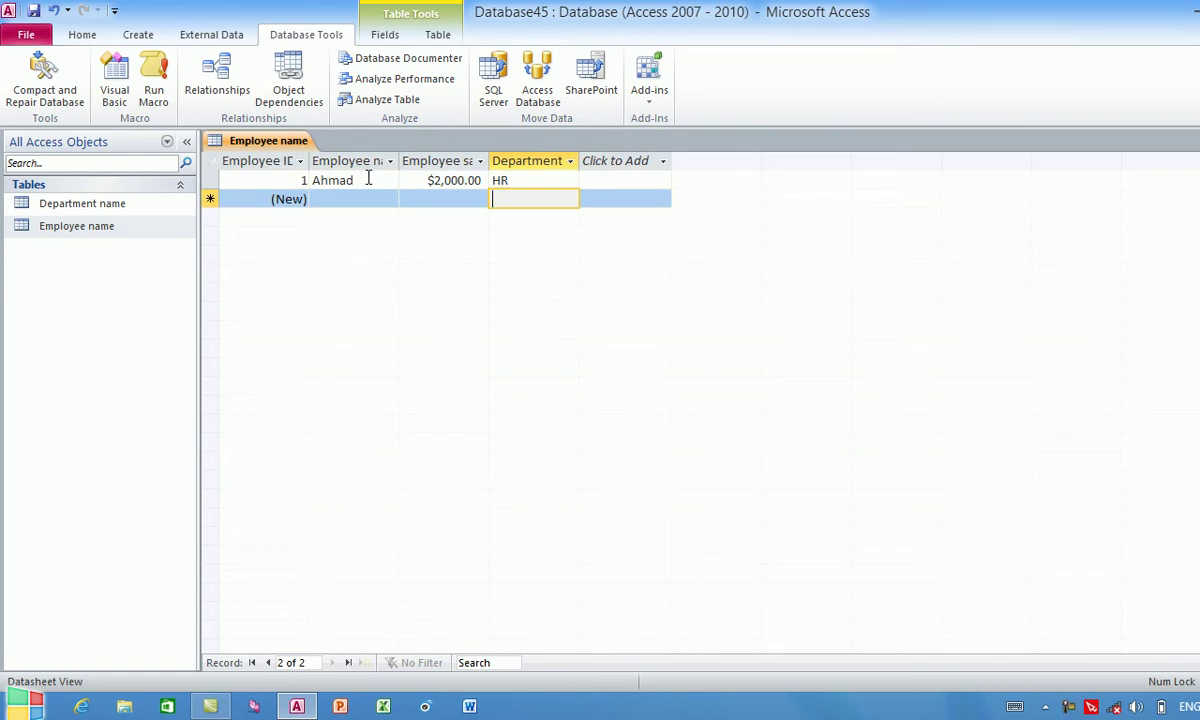
# Fill in a second employee record with the employee's name, salary 3,000 and department IT.
pyautogui.press('Left')
pyautogui.press('Left')
pyautogui.write('za')
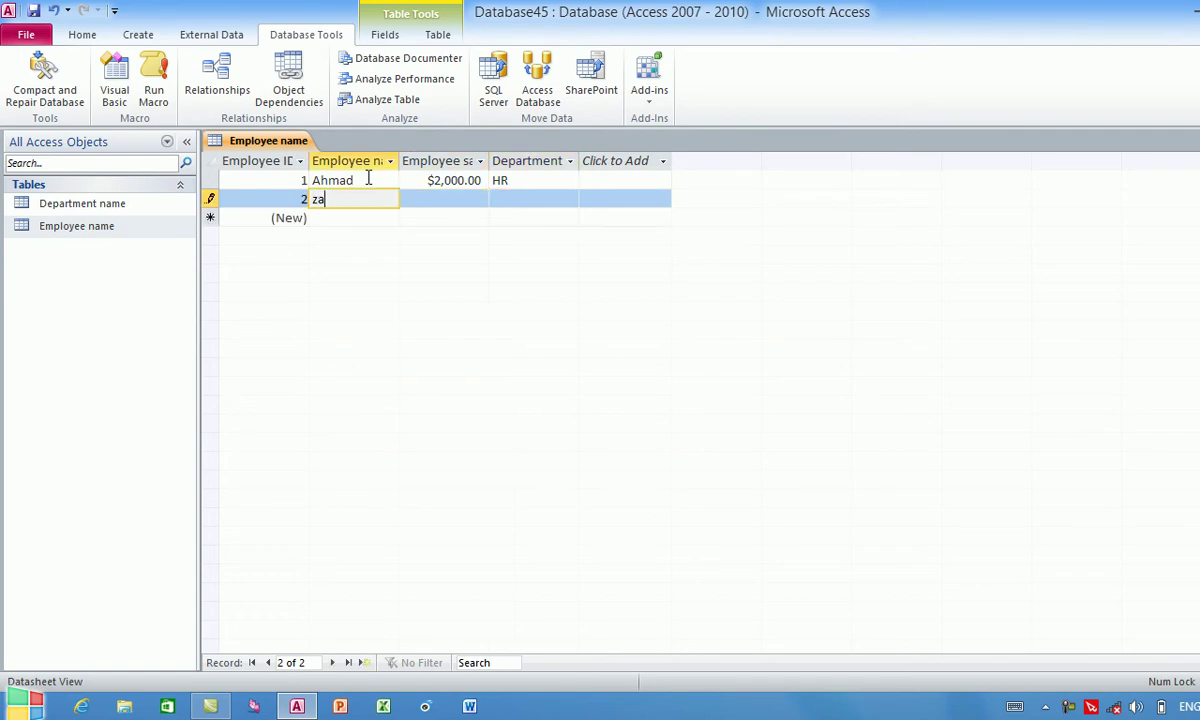
pyautogui.write('bi')
pyautogui.press('Tab')
pyautogui.write('3,000')
pyautogui.press('Tab')
pyautogui.press('capslock')
pyautogui.write('T')
pyautogui.press('BackSpace')
pyautogui.write('IT')
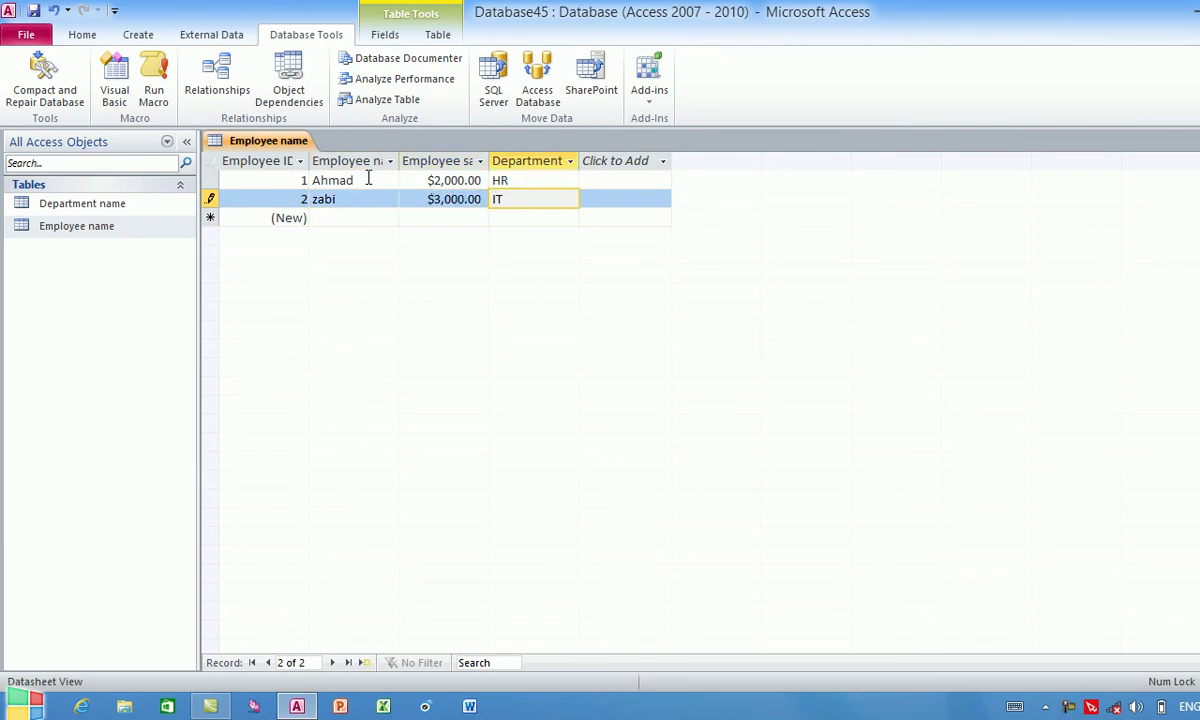
# Try to save the second employee's department as IT Manager.
pyautogui.press('capslock')
pyautogui.write('Manager')
pyautogui.click(343, 218)
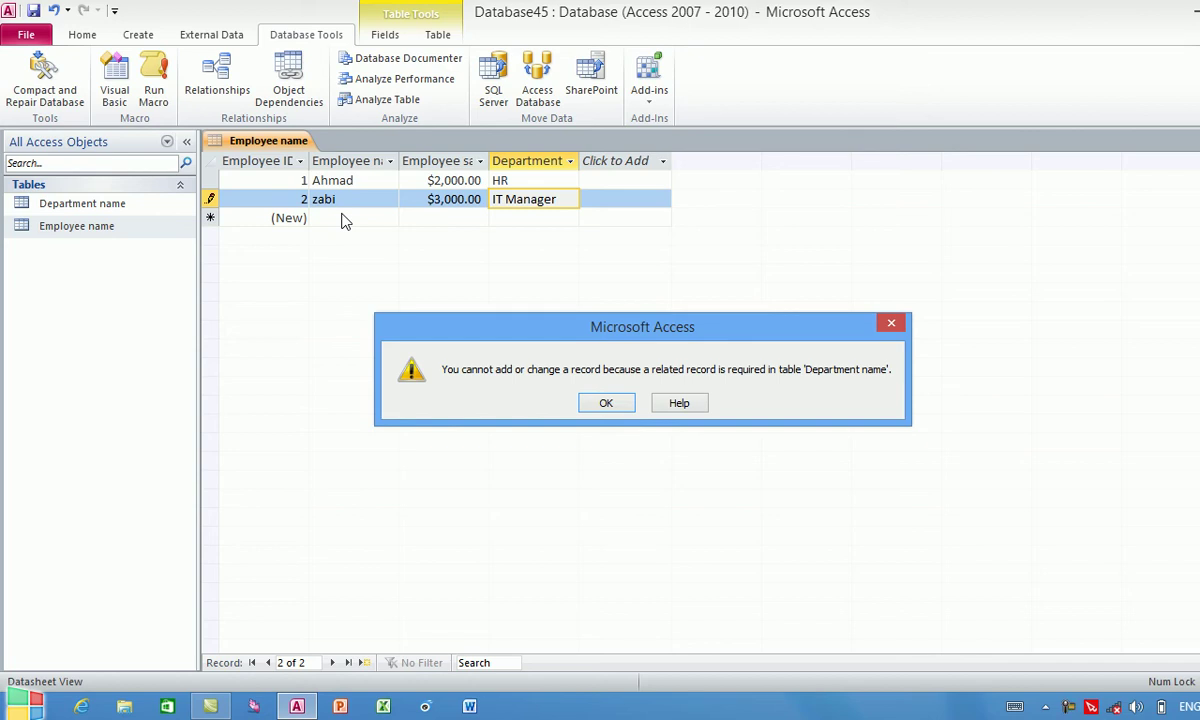
pyautogui.click(604, 403)
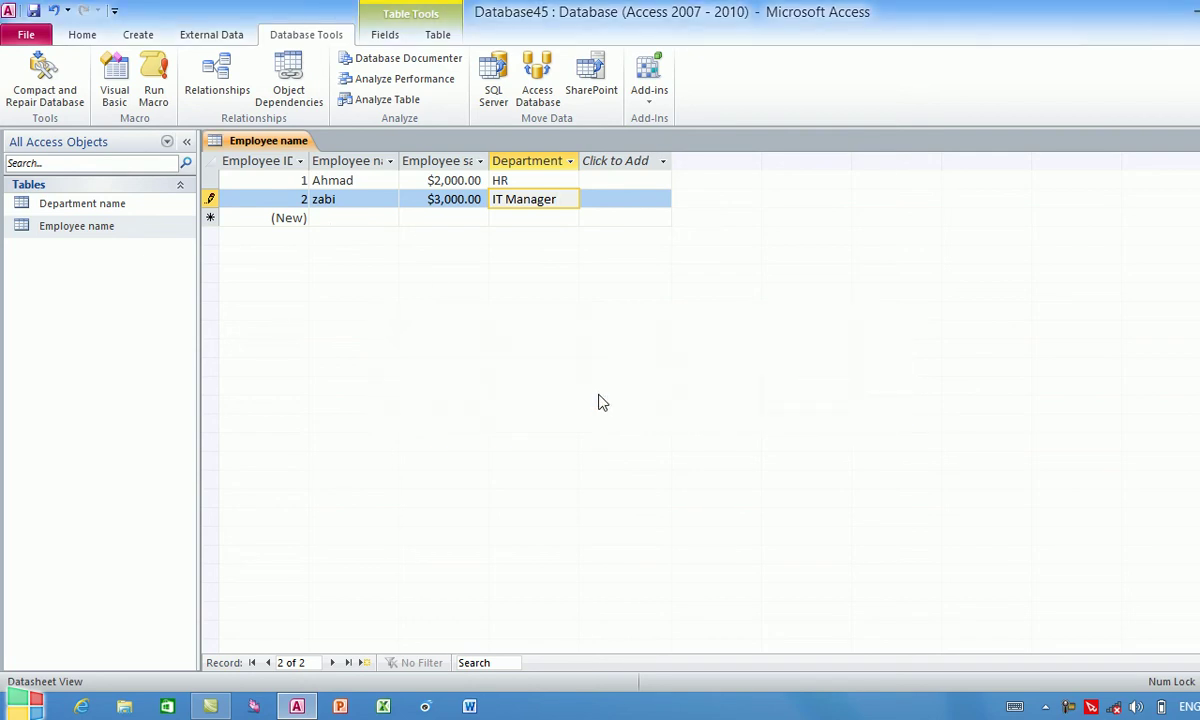
# Set the second employee's department to IT and save the record.
pyautogui.moveTo(566, 199); pyautogui.dragTo(437, 185)
pyautogui.press('BackSpace')
pyautogui.press('capslock')
pyautogui.write('IT')
pyautogui.press('capslock')
pyautogui.press('Down')
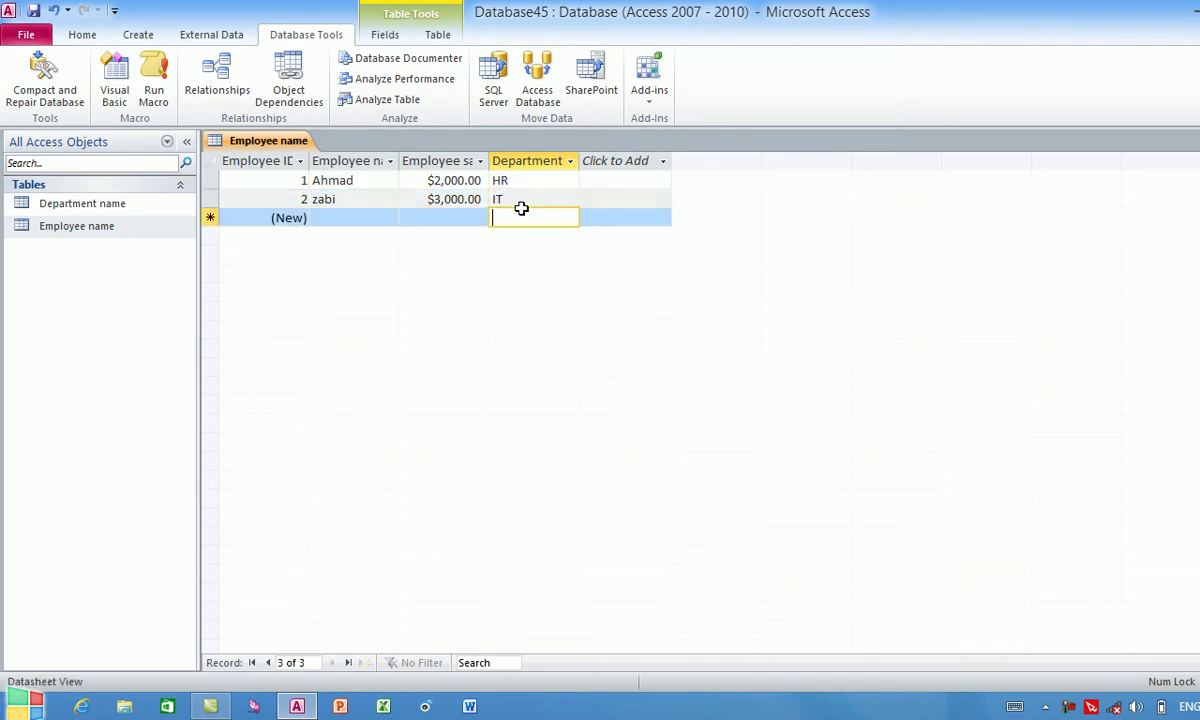
# Add IT Manager as a new department record in the Department name table, and return to the Employee name table.
pyautogui.click(120, 212)
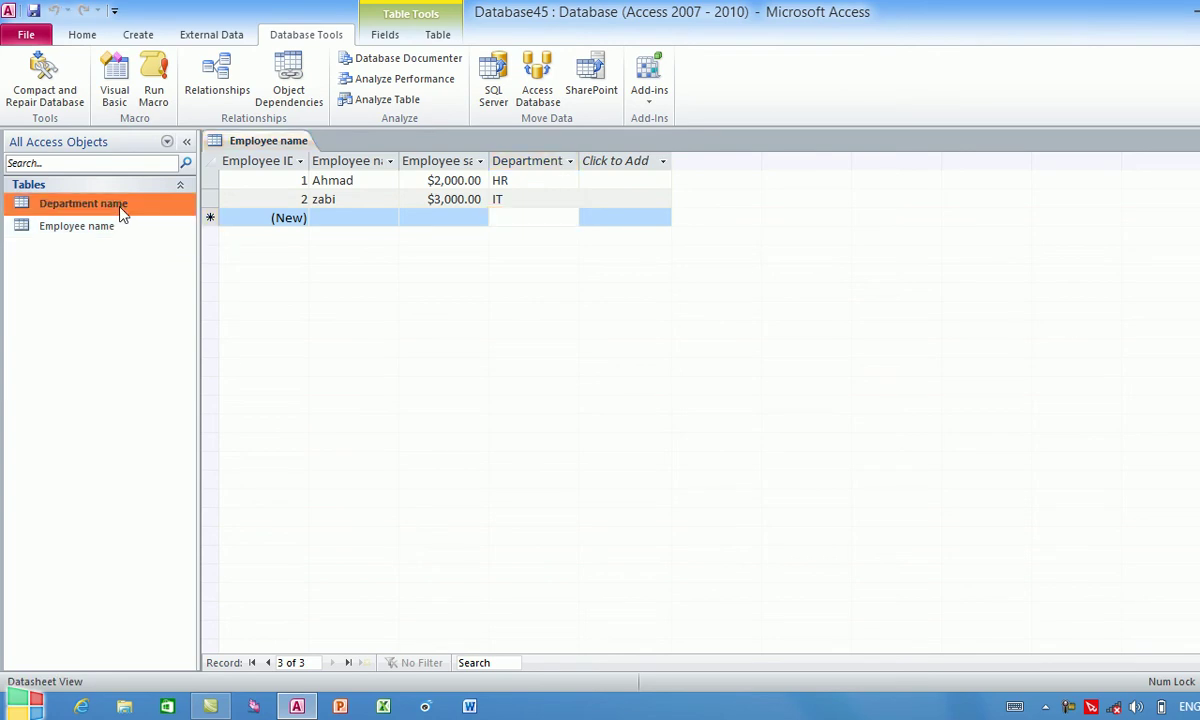
pyautogui.doubleClick(120, 210)
pyautogui.click(337, 238)
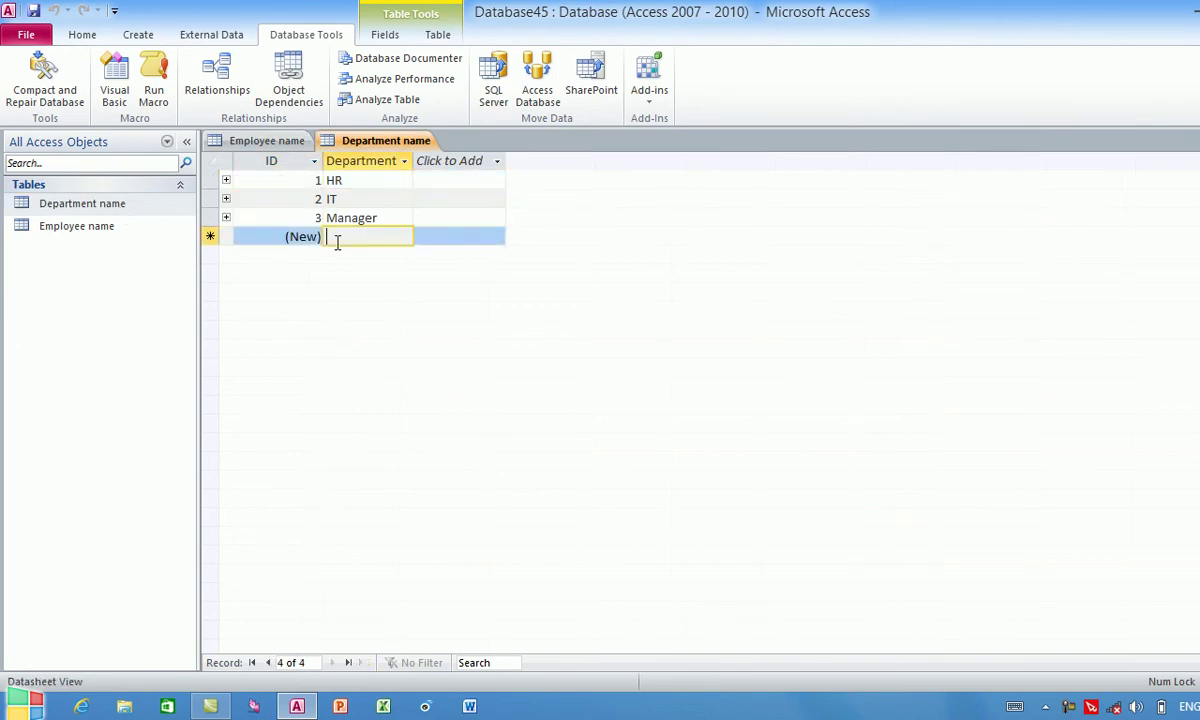
pyautogui.press('capslock')
pyautogui.write('IT N')
pyautogui.press('BackSpace')
pyautogui.press('BackSpace')
pyautogui.press('capslock')
pyautogui.write('Manager')
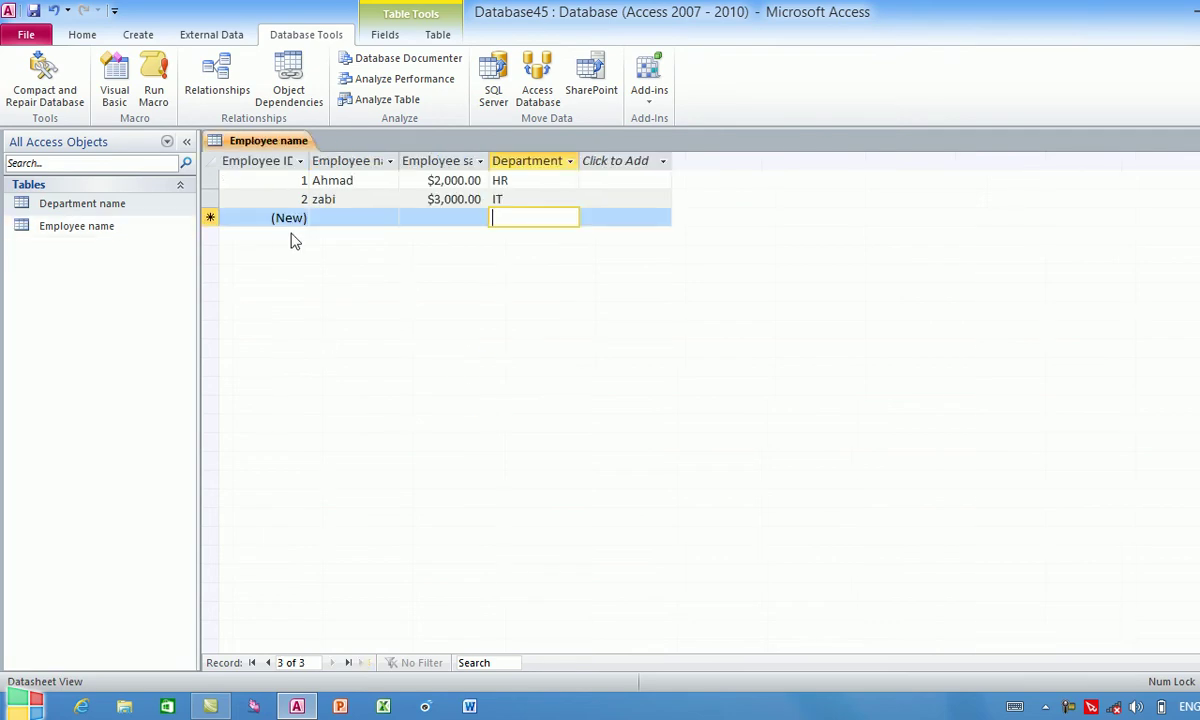
# Add a third record to the Employee name table with the employee's name and salary 9000.
pyautogui.click(330, 217)
pyautogui.press('capslock')
pyautogui.write('A')
pyautogui.press('capslock')
pyautogui.write('li')
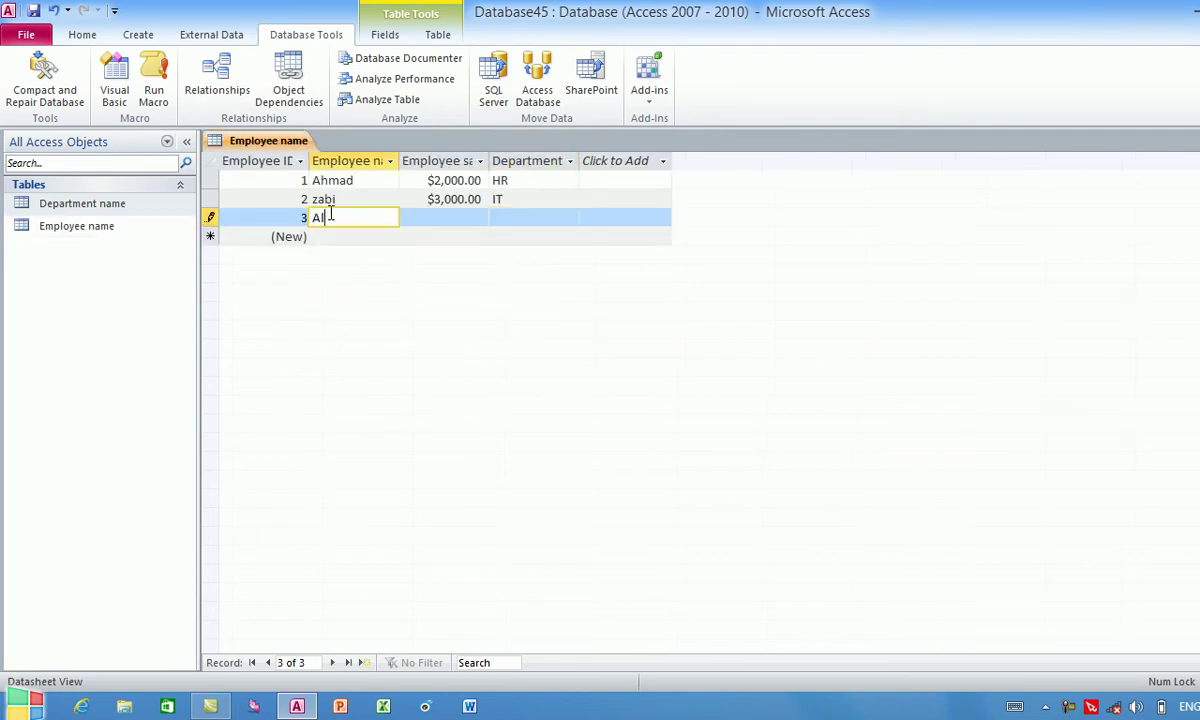
pyautogui.press('Tab')
pyautogui.write('9000')
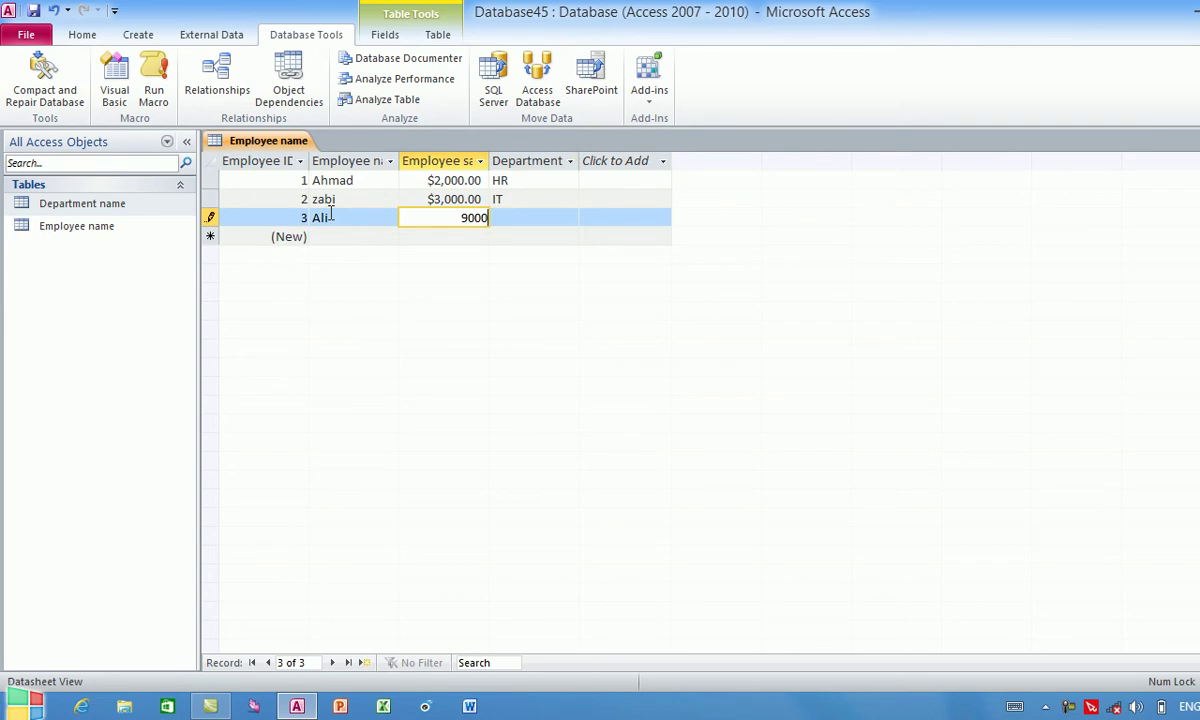
pyautogui.press('Tab')
pyautogui.press('capslock')
pyautogui.write('I')
pyautogui.press('capslock')
pyautogui.write('t')
pyautogui.press('capslock')
pyautogui.write('M')
pyautogui.press('capslock')
pyautogui.write('anager')
pyautogui.press('BackSpace')
pyautogui.press('BackSpace')
pyautogui.press('BackSpace')
pyautogui.press('BackSpace')
pyautogui.press('BackSpace')
pyautogui.press('BackSpace')
pyautogui.press('BackSpace')
pyautogui.press('BackSpace')
pyautogui.press('BackSpace')
pyautogui.press('BackSpace')
pyautogui.press('Tab')
pyautogui.press('capslock')
pyautogui.press('i')
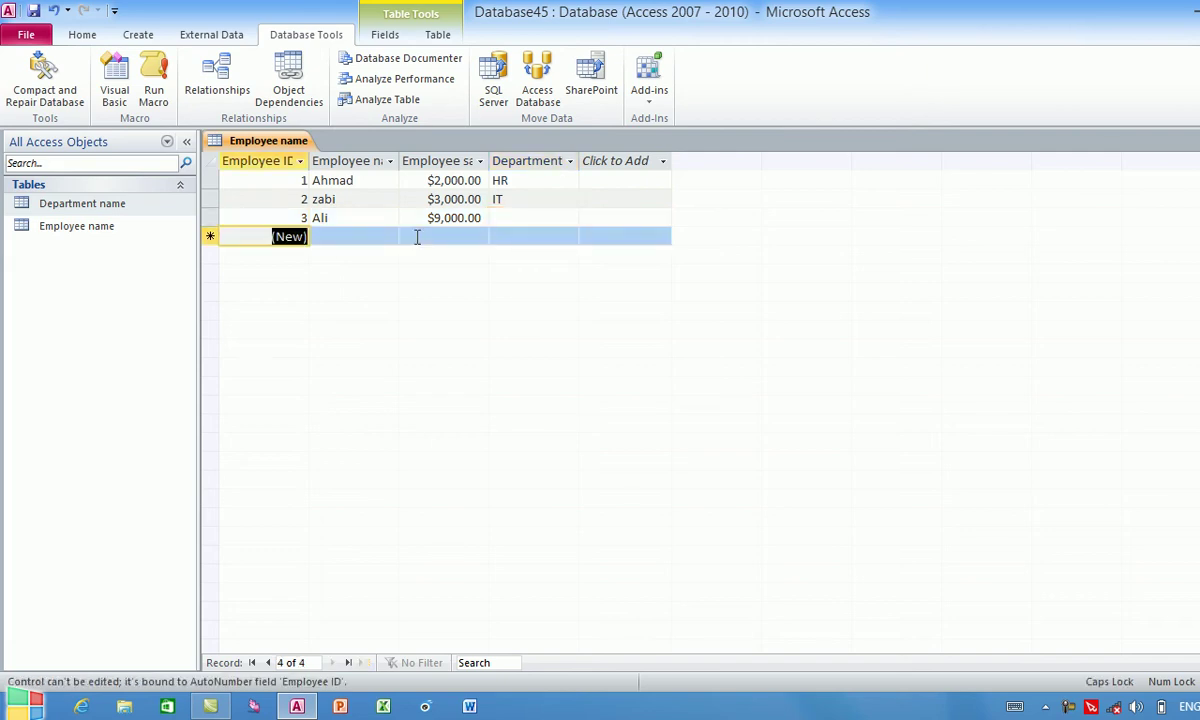
# Set the third employee's department to IT Manager and close the Employee name table.
pyautogui.click(521, 219)
pyautogui.write('IT')
pyautogui.press('capslock')
pyautogui.write('Manager')
pyautogui.click(396, 237)
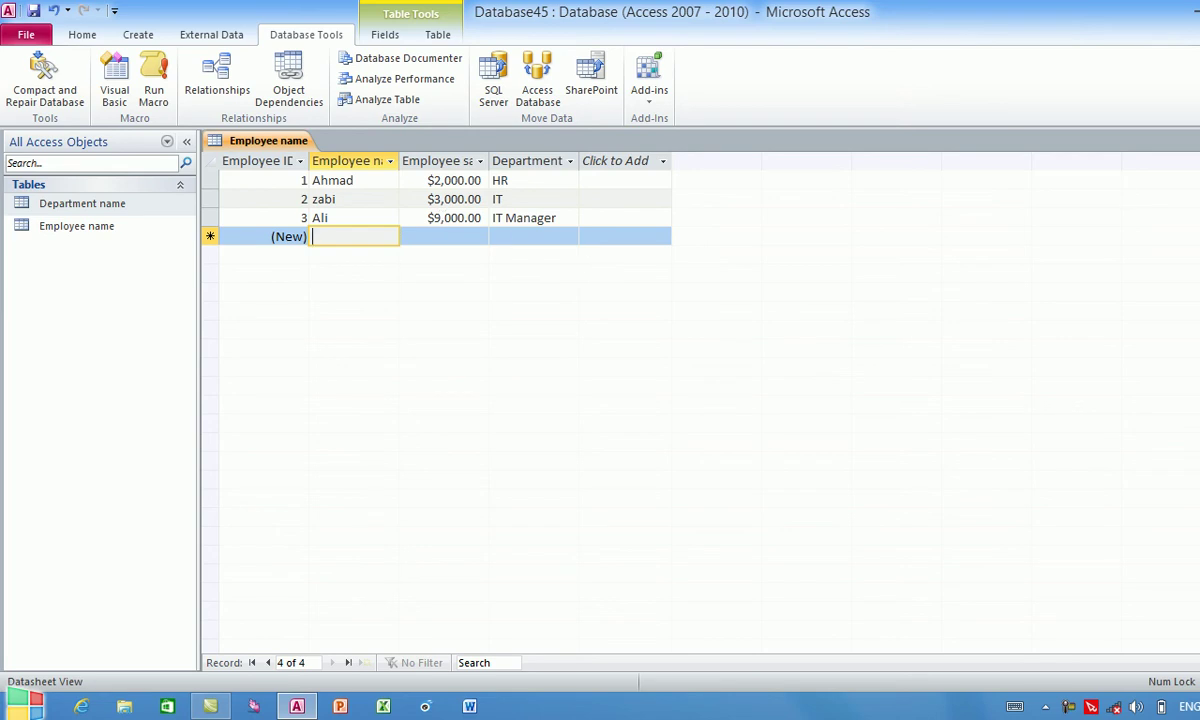
pyautogui.hotkey('ctrl', 'w')
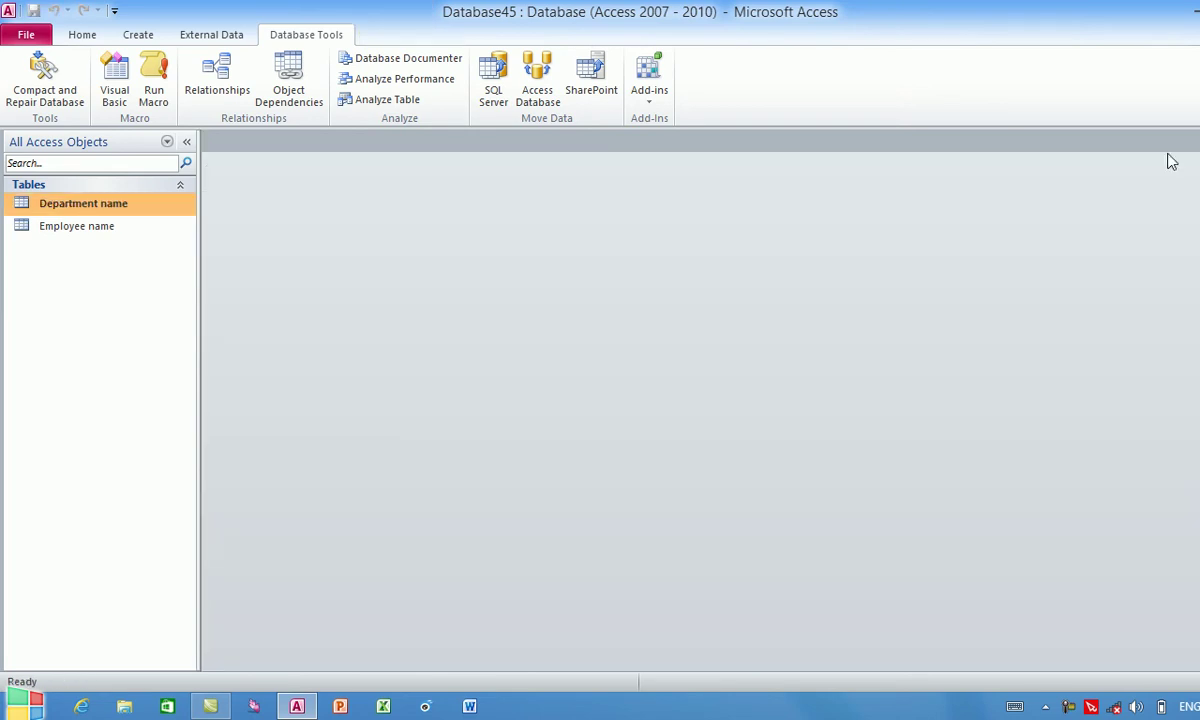
# In the Department name table, add an employee's name with salary 9000 to the IT department's subdatasheet, and close the table.
pyautogui.doubleClick(120, 204)
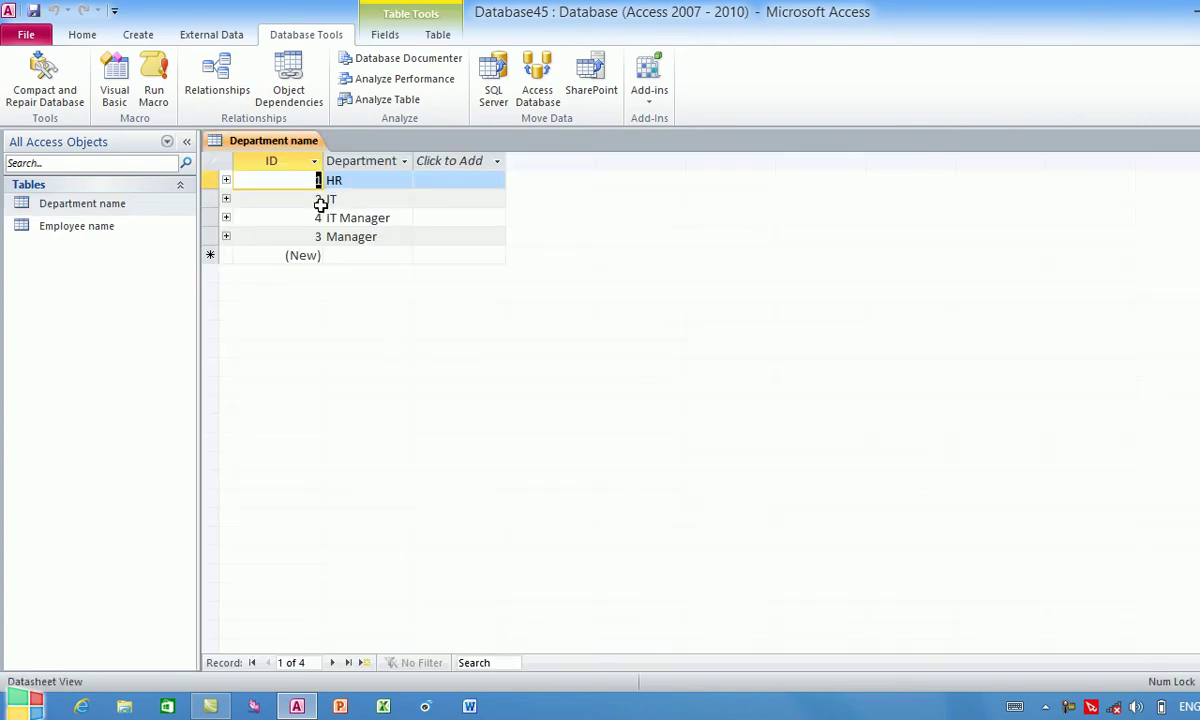
pyautogui.click(226, 200)
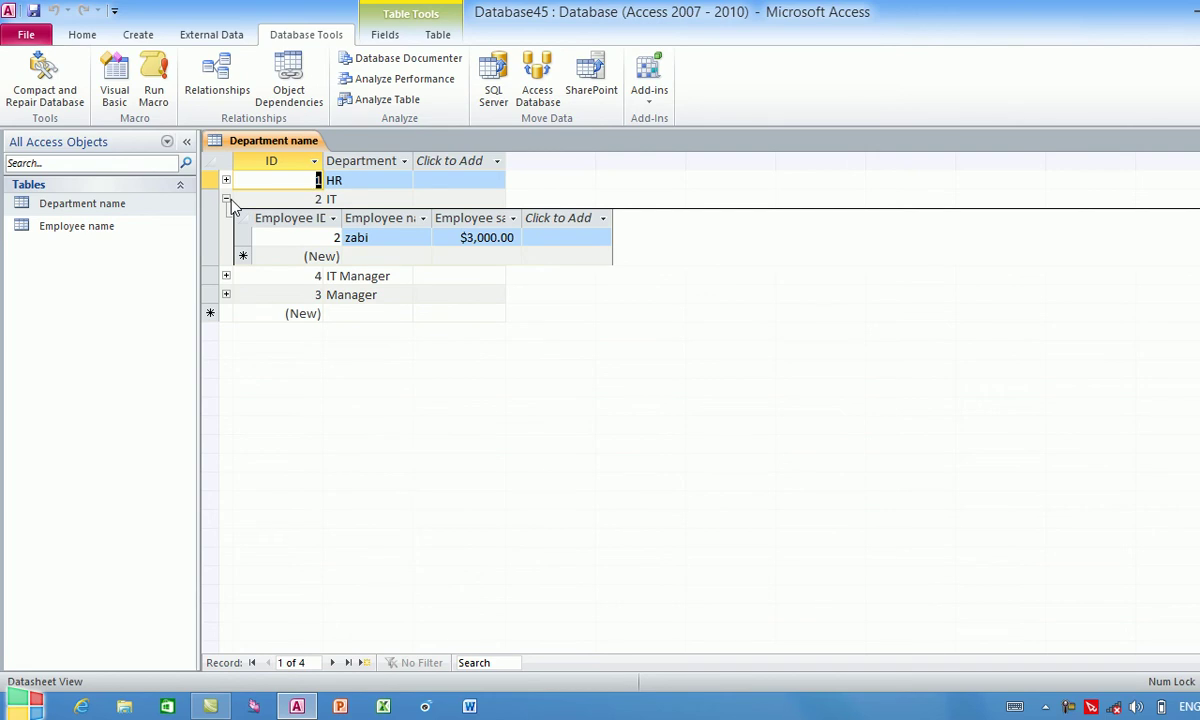
pyautogui.click(412, 257)
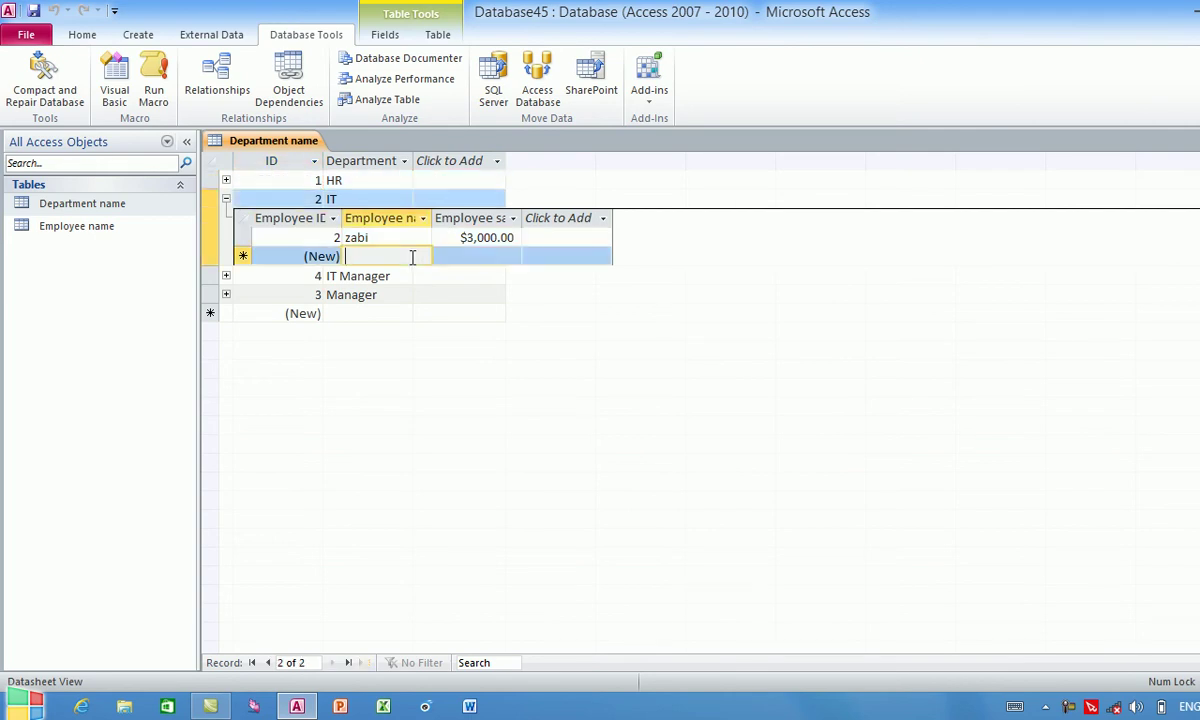
pyautogui.write('Mae')
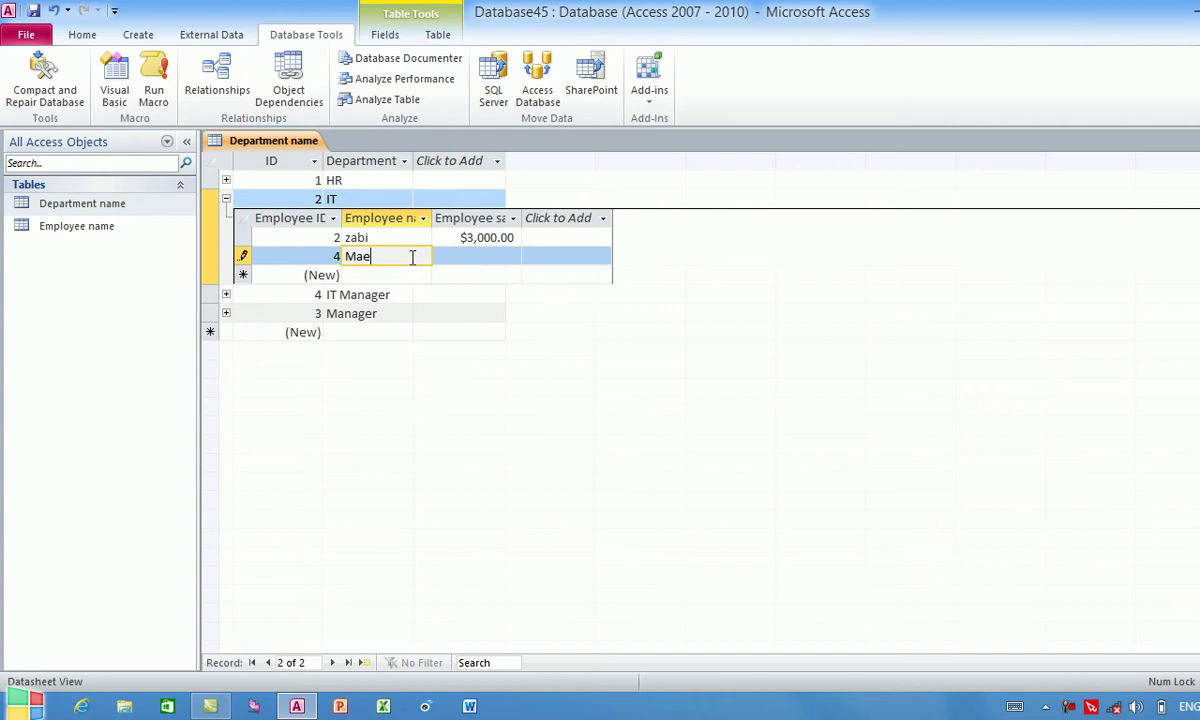
pyautogui.press('BackSpace')
pyautogui.write('teen')
pyautogui.click(463, 259)
pyautogui.write('9000')
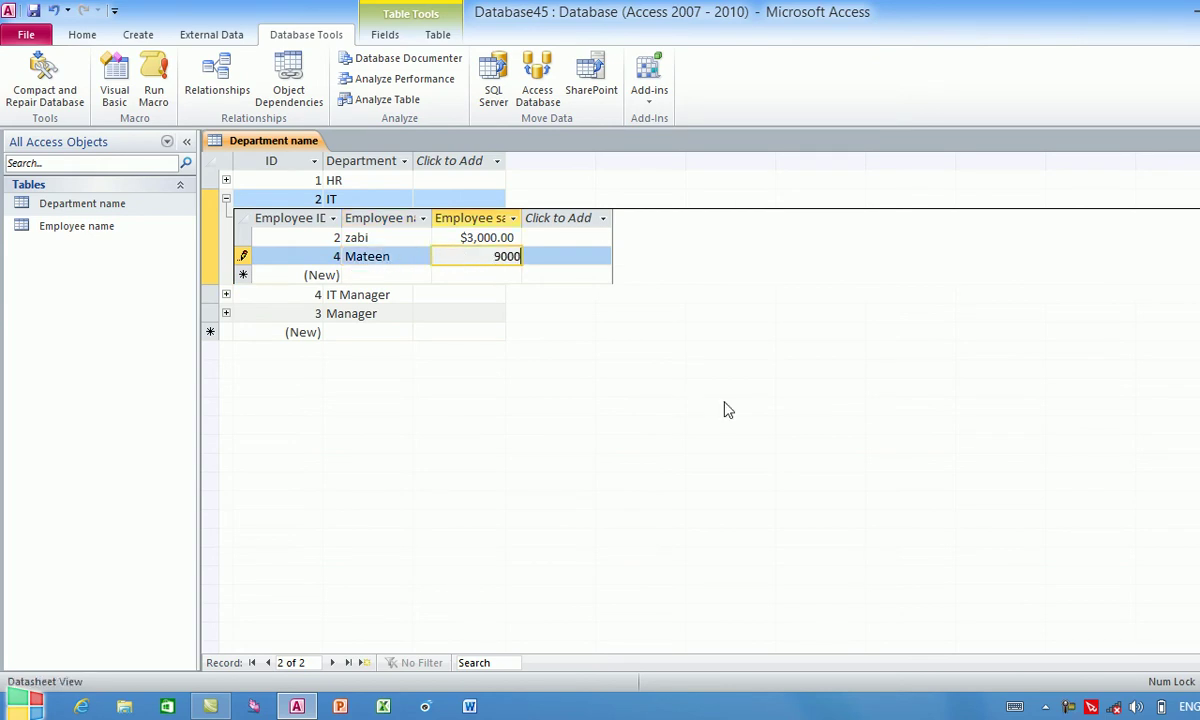
pyautogui.hotkey('ctrl', 'F4')
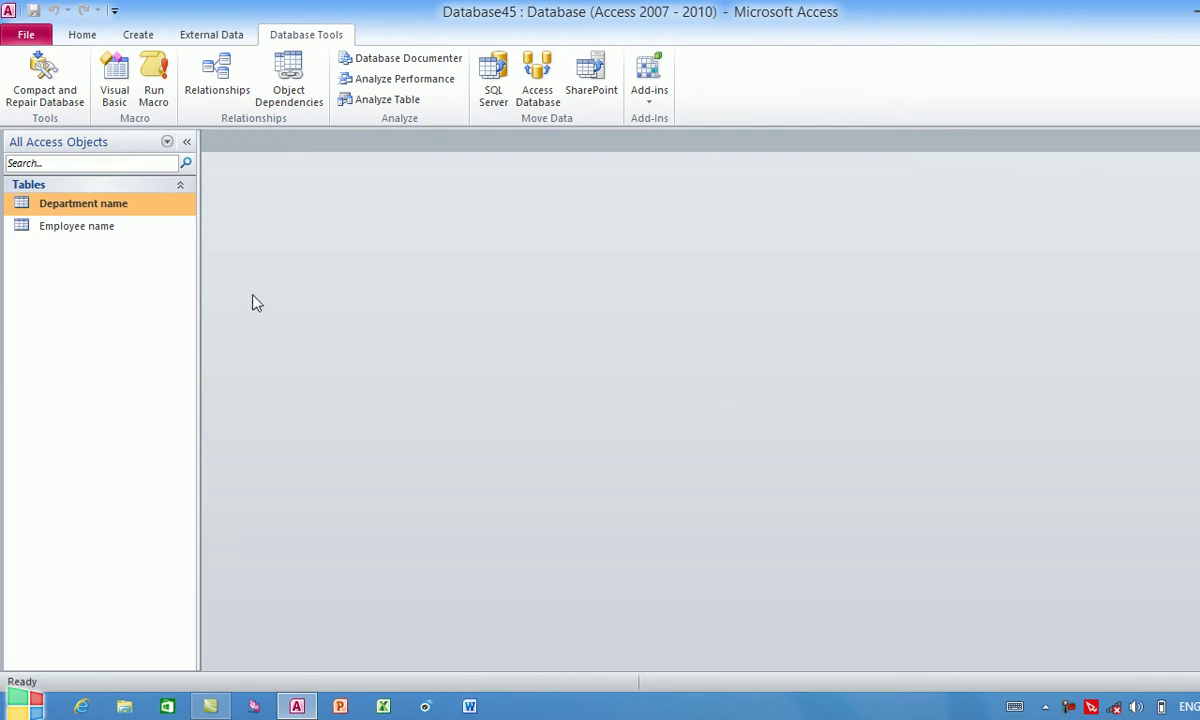
# Check the Employee name records, and examine the related employees under IT Manager and Manager in the Department name table.
pyautogui.doubleClick(113, 235)
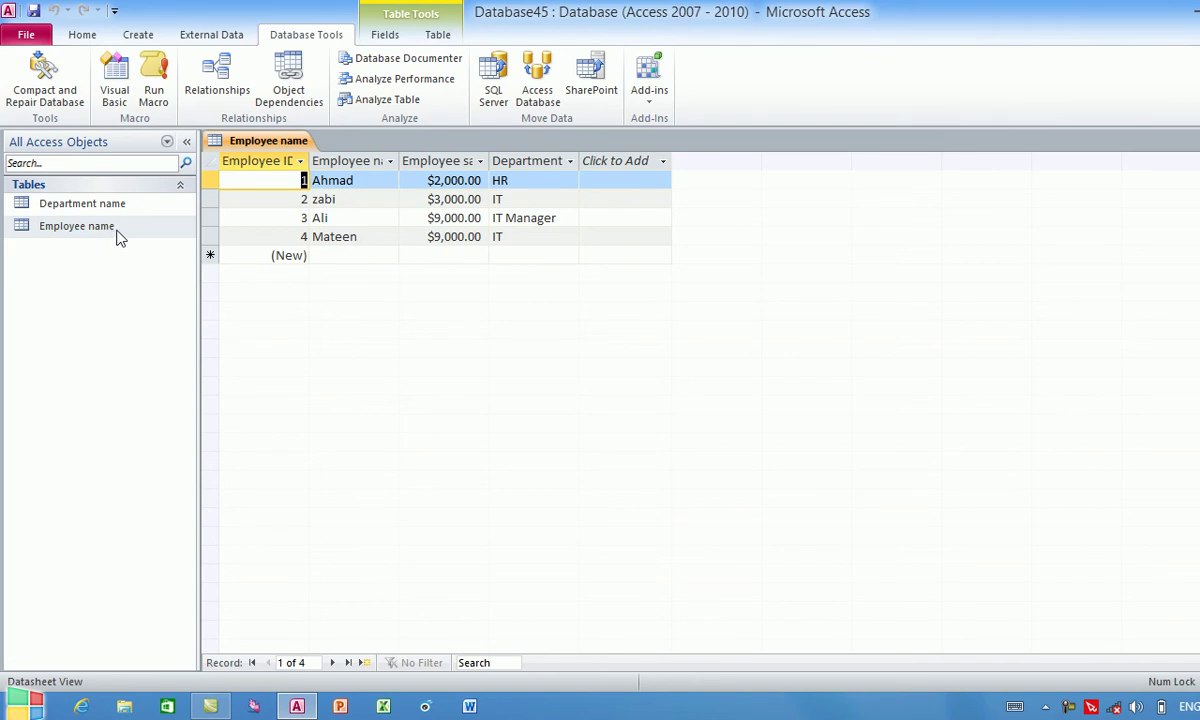
pyautogui.doubleClick(88, 205)
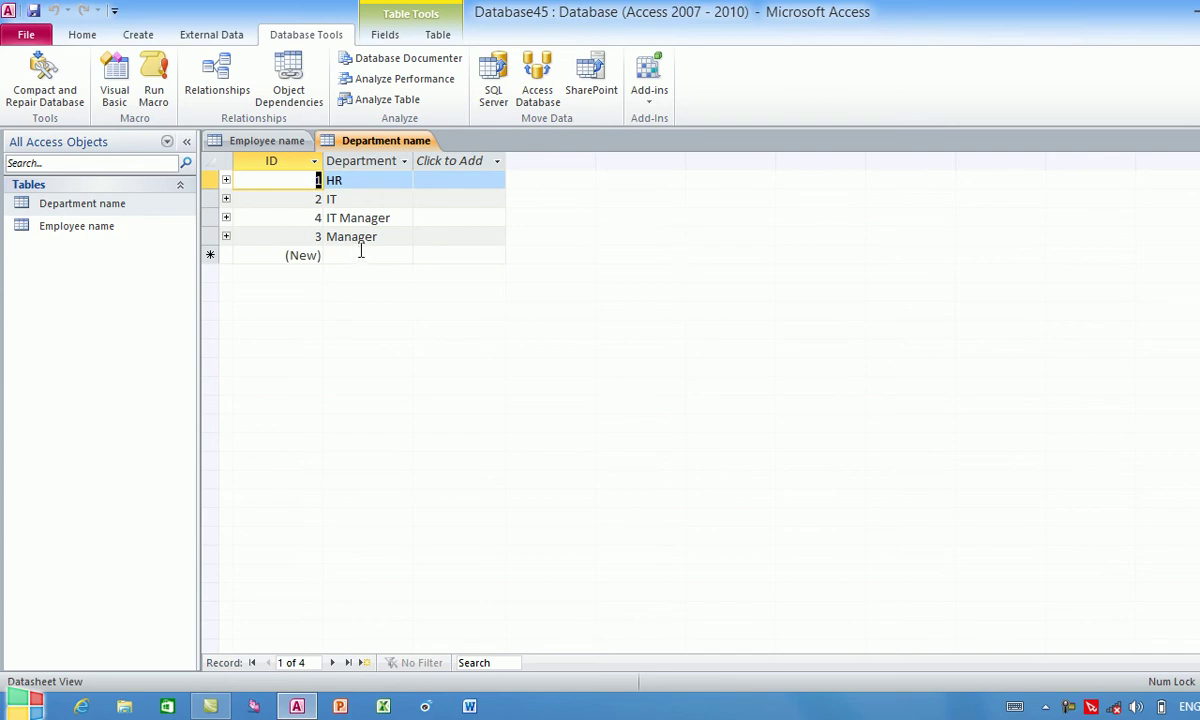
pyautogui.click(226, 218)
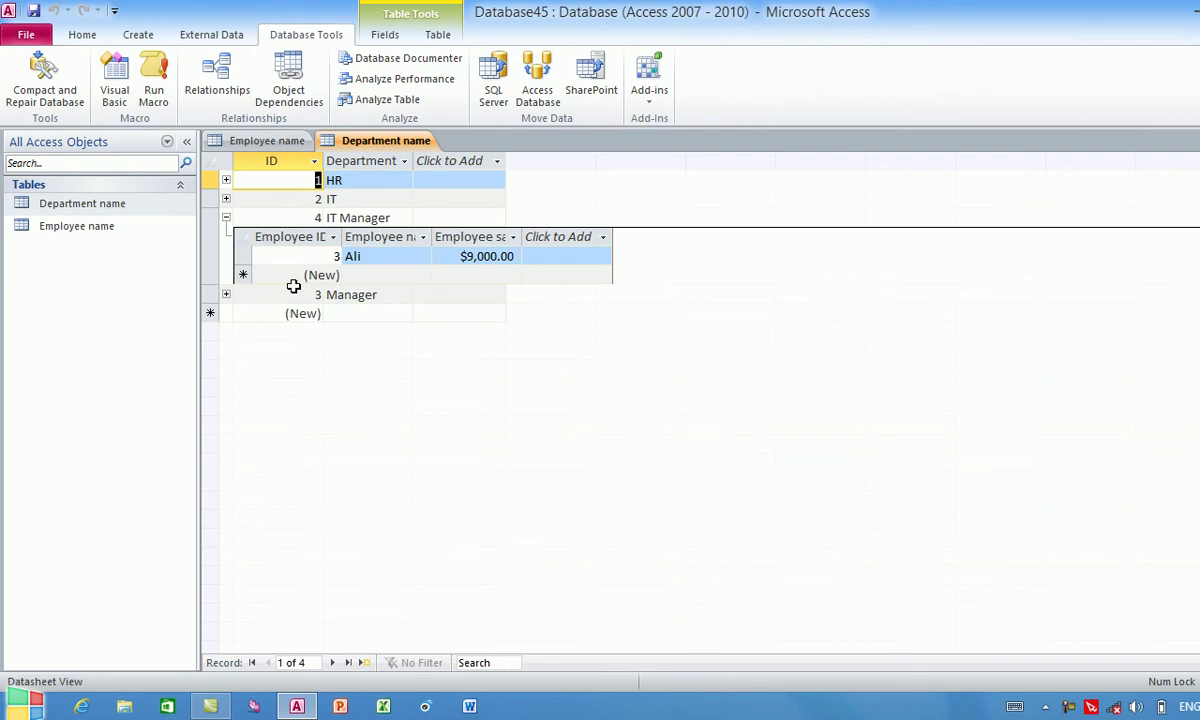
pyautogui.click(226, 296)
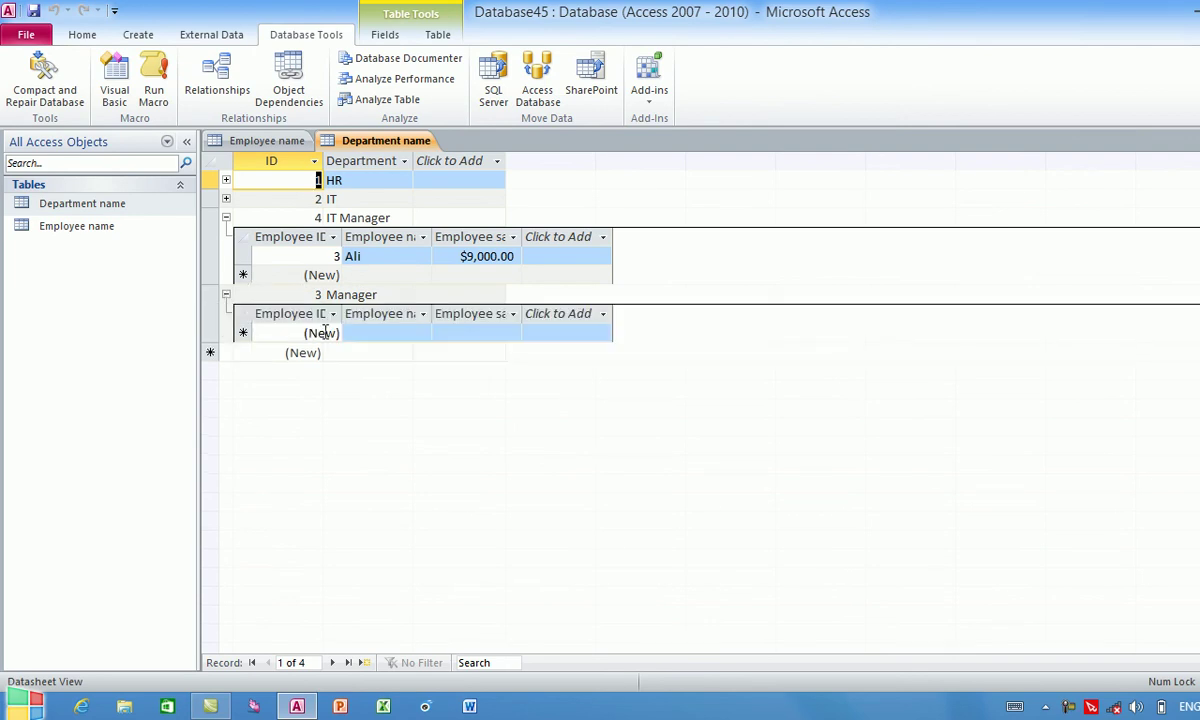
# Add an employee's name with salary 9000 to the Manager department's subdatasheet, and close both open tables.
pyautogui.click(389, 334)
pyautogui.press('capslock')
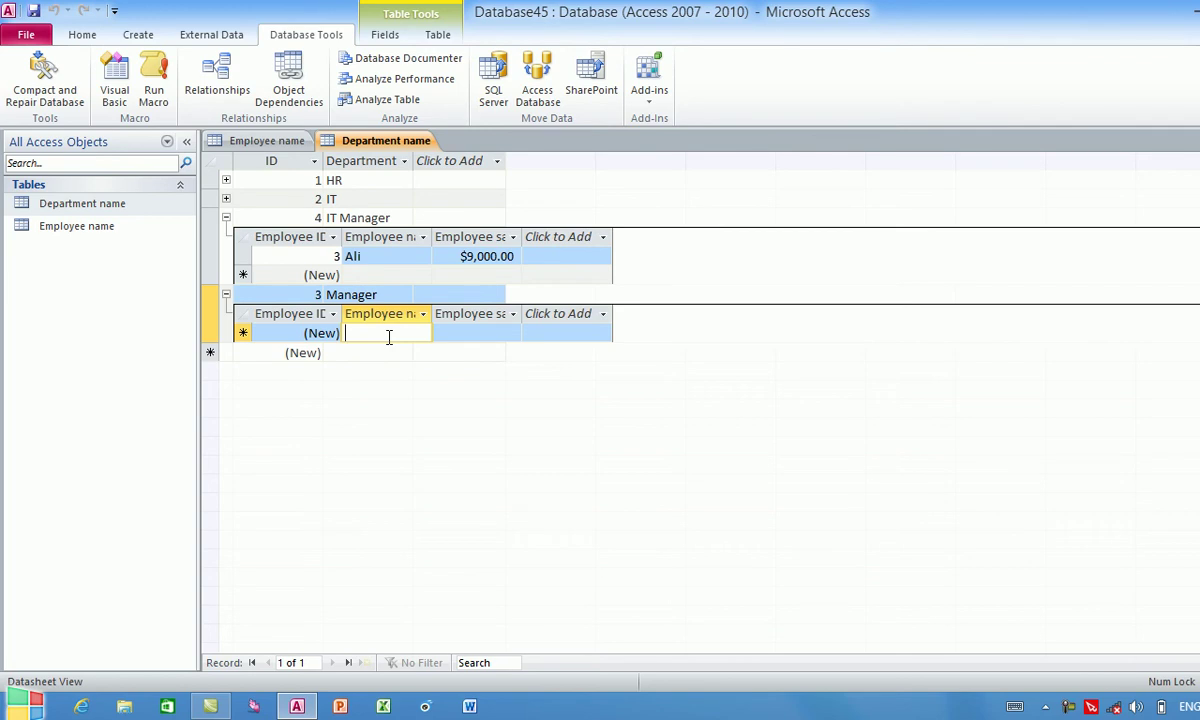
pyautogui.write('K')
pyautogui.press('capslock')
pyautogui.write('han')
pyautogui.click(485, 334)
pyautogui.write('90')
pyautogui.hotkey('ctrl', 'w')
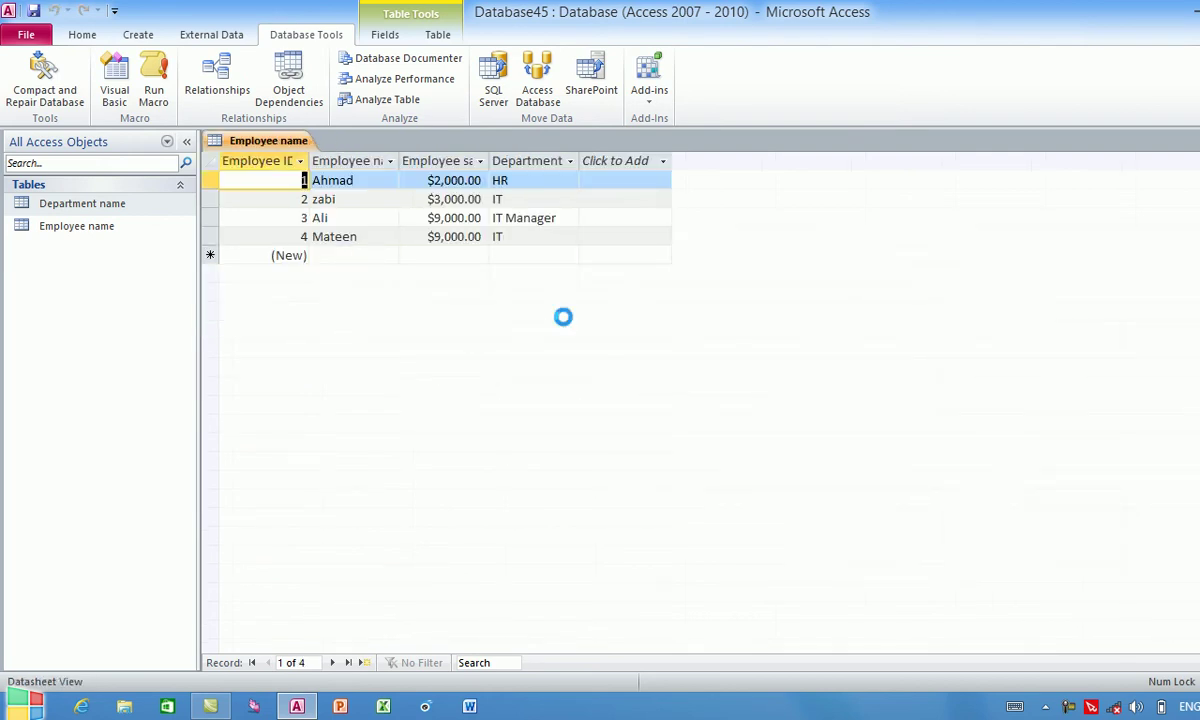
pyautogui.hotkey('ctrl', 'w')
# Open the Employee name table to check the employee records with their salaries and departments, and close it.
pyautogui.doubleClick(76, 228)
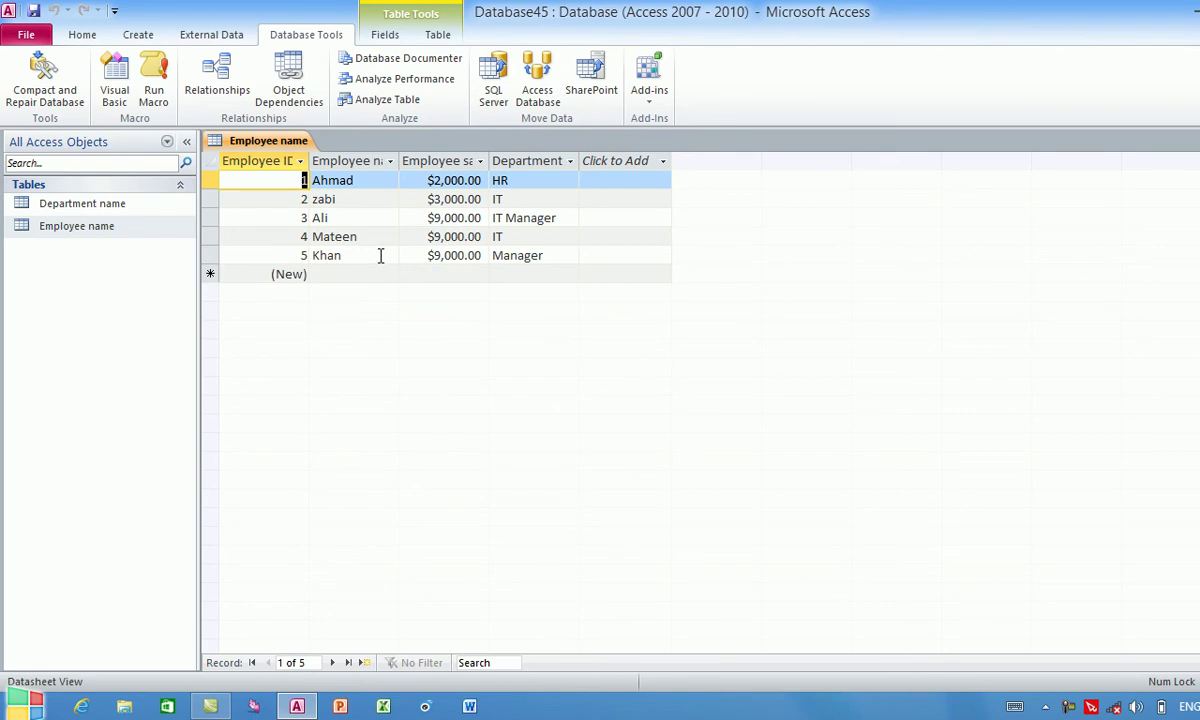
pyautogui.click(382, 256)
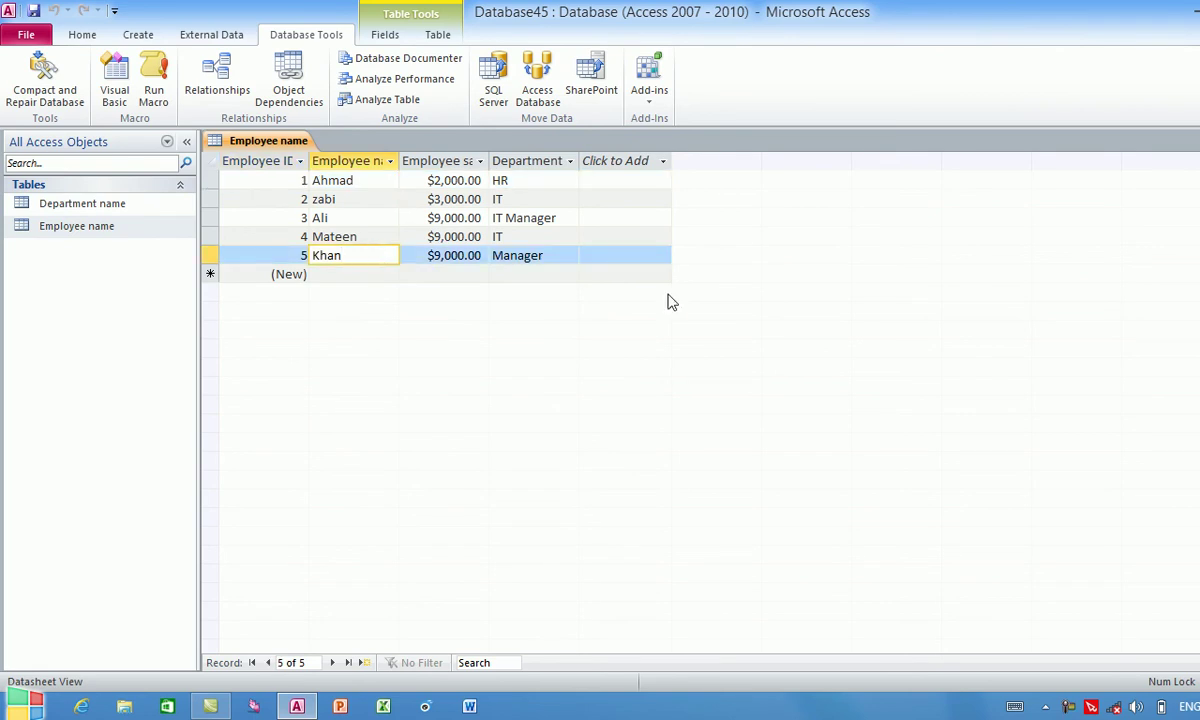
pyautogui.hotkey('ctrl', 'w')
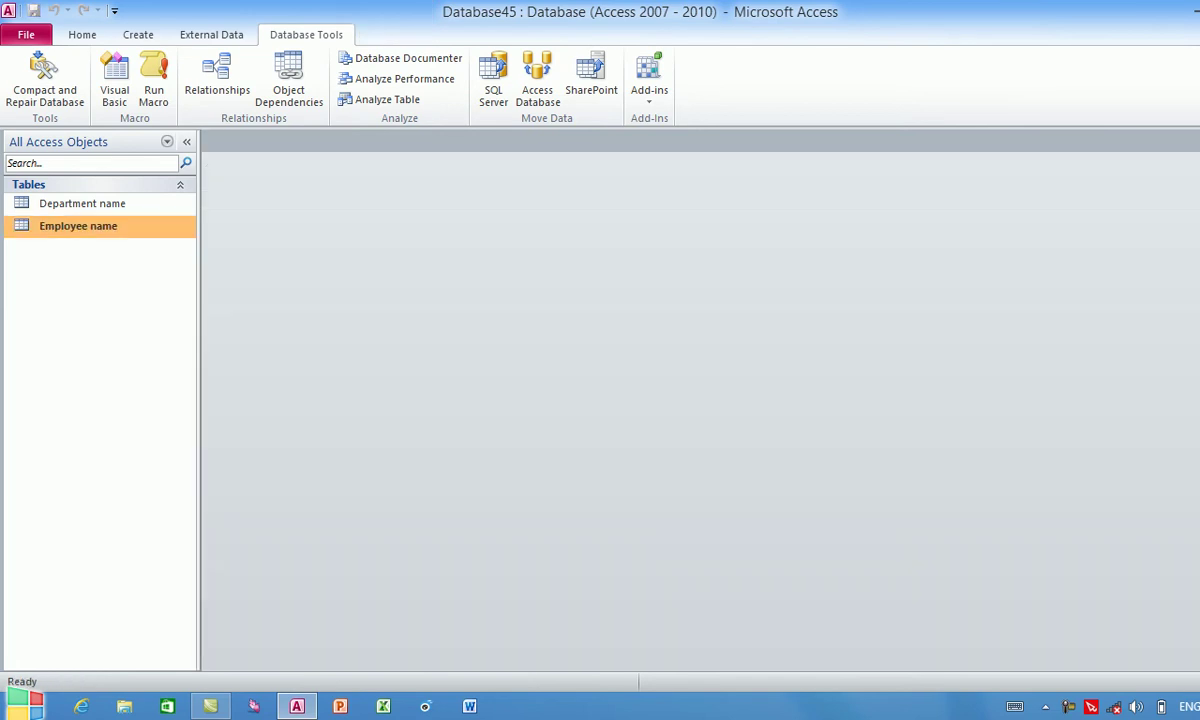
pyautogui.doubleClick(70, 230)
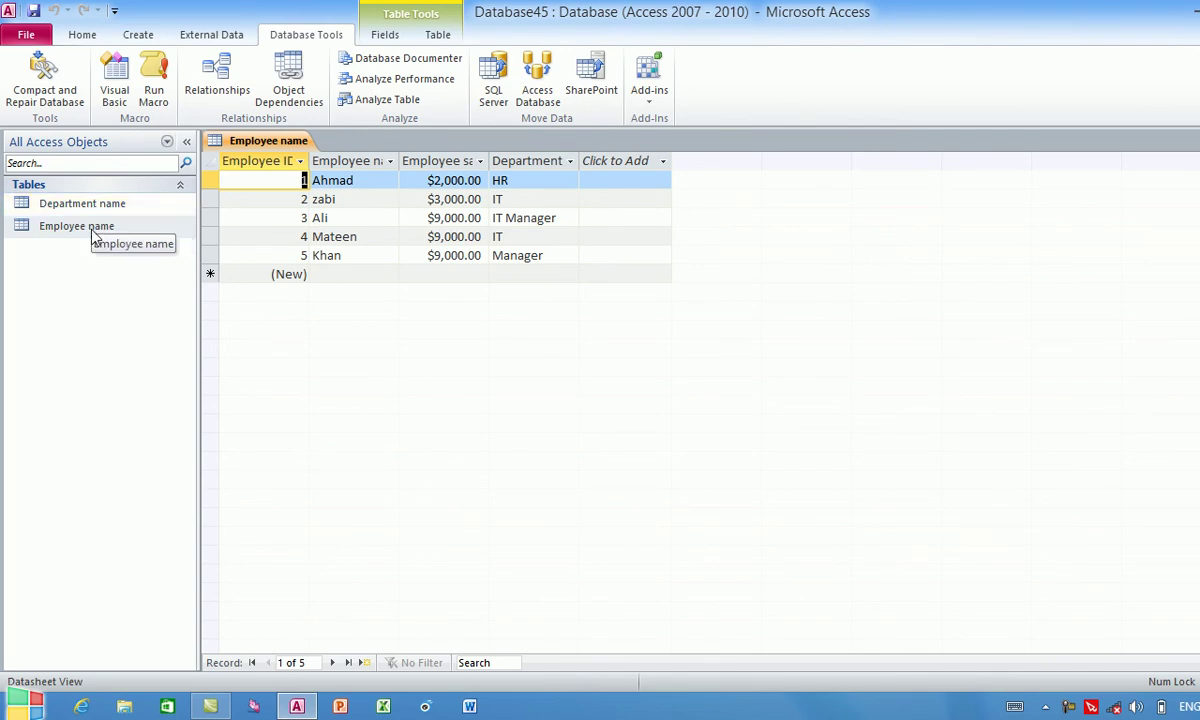
pyautogui.click(313, 200)
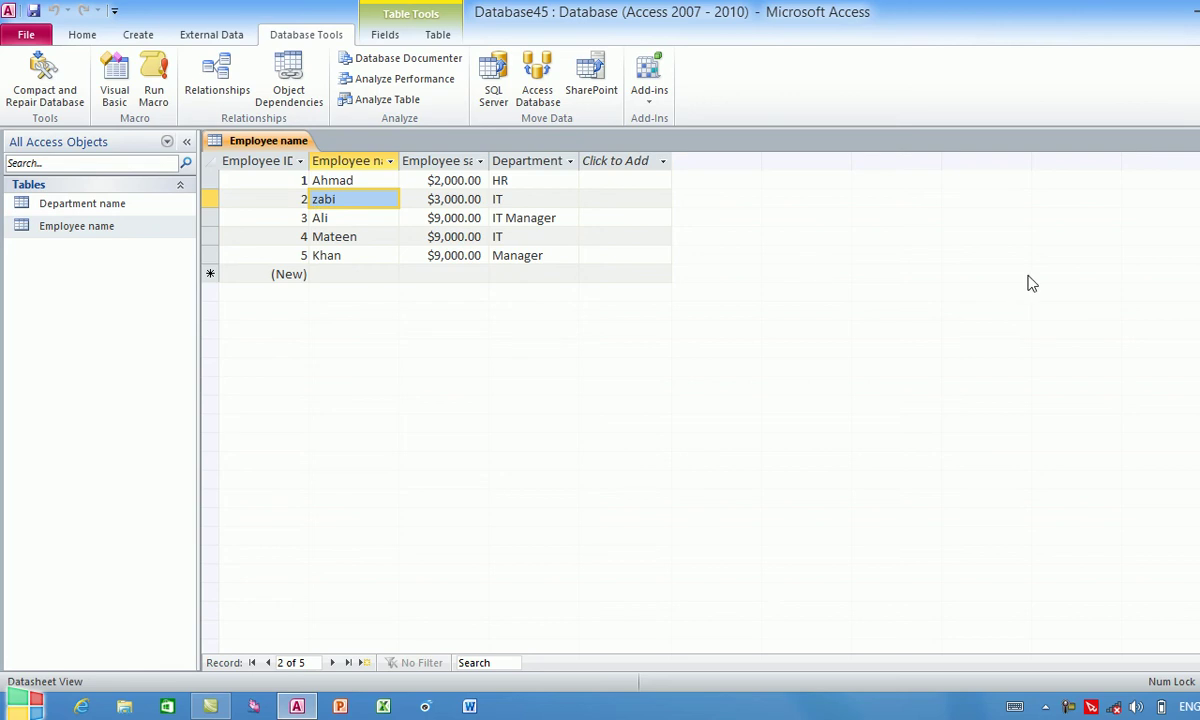
pyautogui.hotkey('ctrl', 'w')
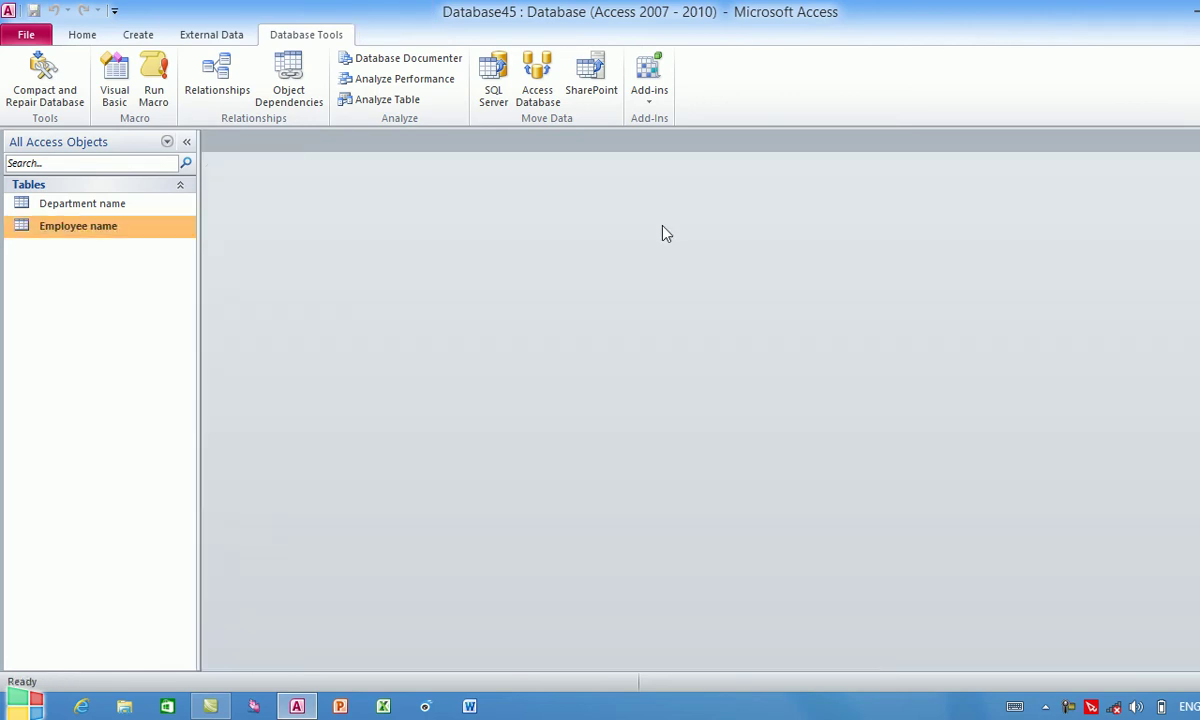
# Start a new table in Design view with the fields ID and Phone ne.
pyautogui.click(138, 34)
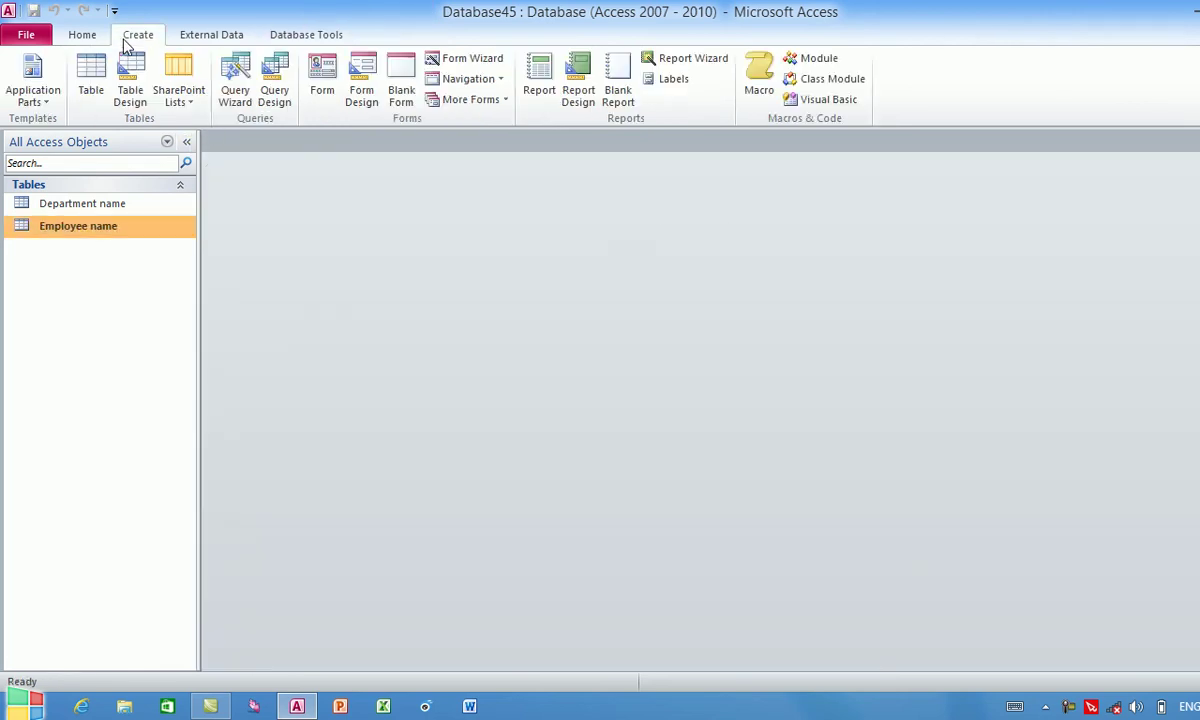
pyautogui.click(131, 95)
pyautogui.write('I')
pyautogui.press('Down')
pyautogui.write('P')
pyautogui.press('capslock')
pyautogui.press('BackSpace')
pyautogui.write('p')
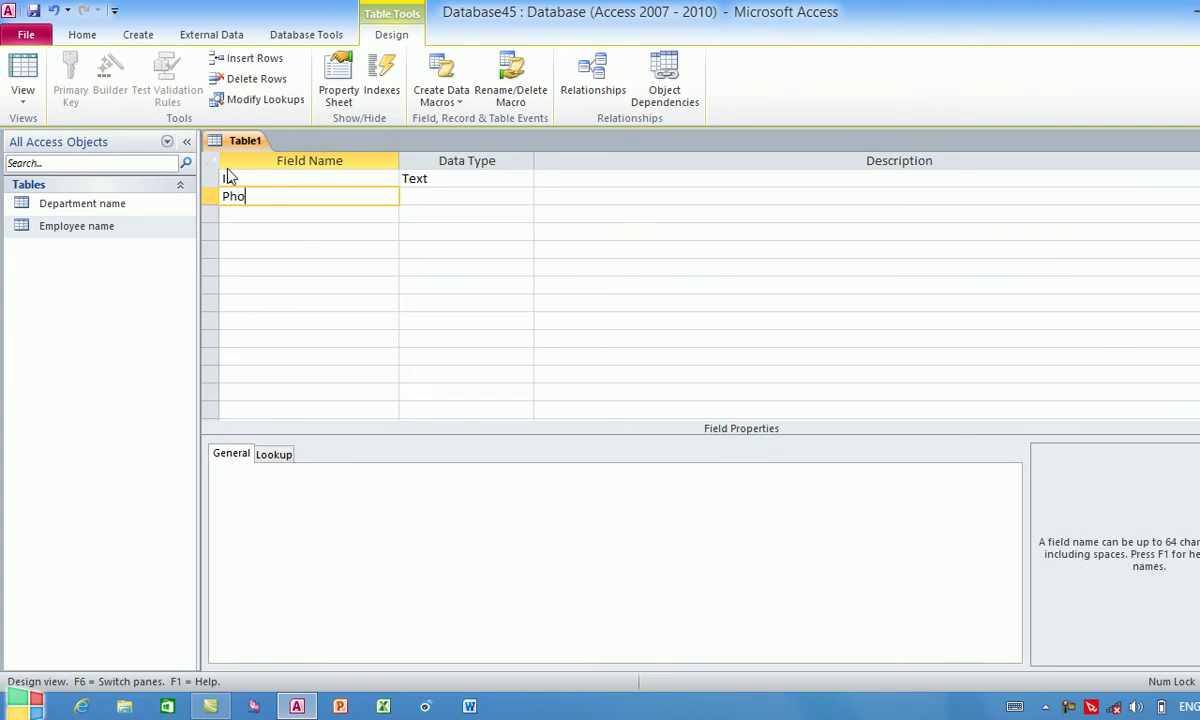
pyautogui.write('hone ne')
pyautogui.press('Down')
# Add the fields Eamil and Information below Phone ne in the new table's design.
pyautogui.press('capslock')
pyautogui.write('E')
pyautogui.press('capslock')
pyautogui.write('mail')
pyautogui.press('BackSpace')
pyautogui.press('BackSpace')
pyautogui.press('BackSpace')
pyautogui.press('BackSpace')
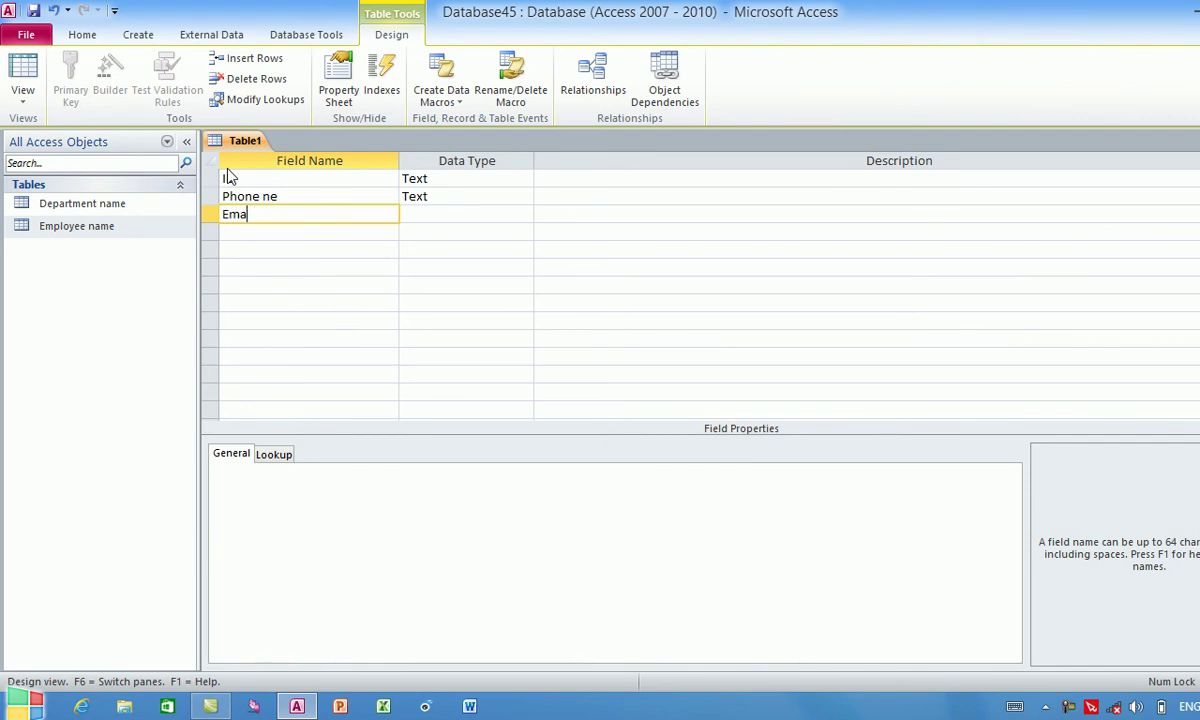
pyautogui.write('amil')
pyautogui.press('Down')
pyautogui.press('capslock')
pyautogui.write('I')
pyautogui.press('capslock')
pyautogui.write('nformation')
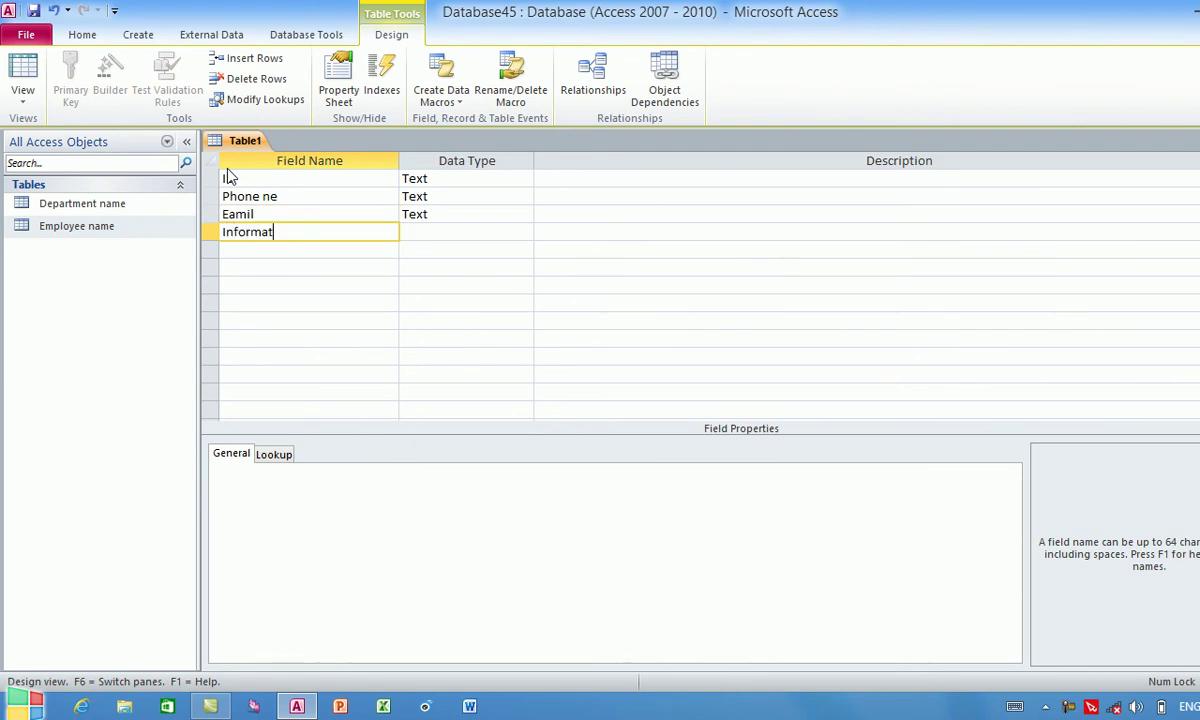
# Set the data types to AutoNumber for ID, Number for Phone ne, Hyperlink for Eamil and Memo for Information.
pyautogui.press('Tab')
pyautogui.press('Up')
pyautogui.press('Up')
pyautogui.press('Up')
pyautogui.write('a')
pyautogui.press('Down')
pyautogui.write('n')
pyautogui.press('Down')
pyautogui.write('h')
pyautogui.press('Down')
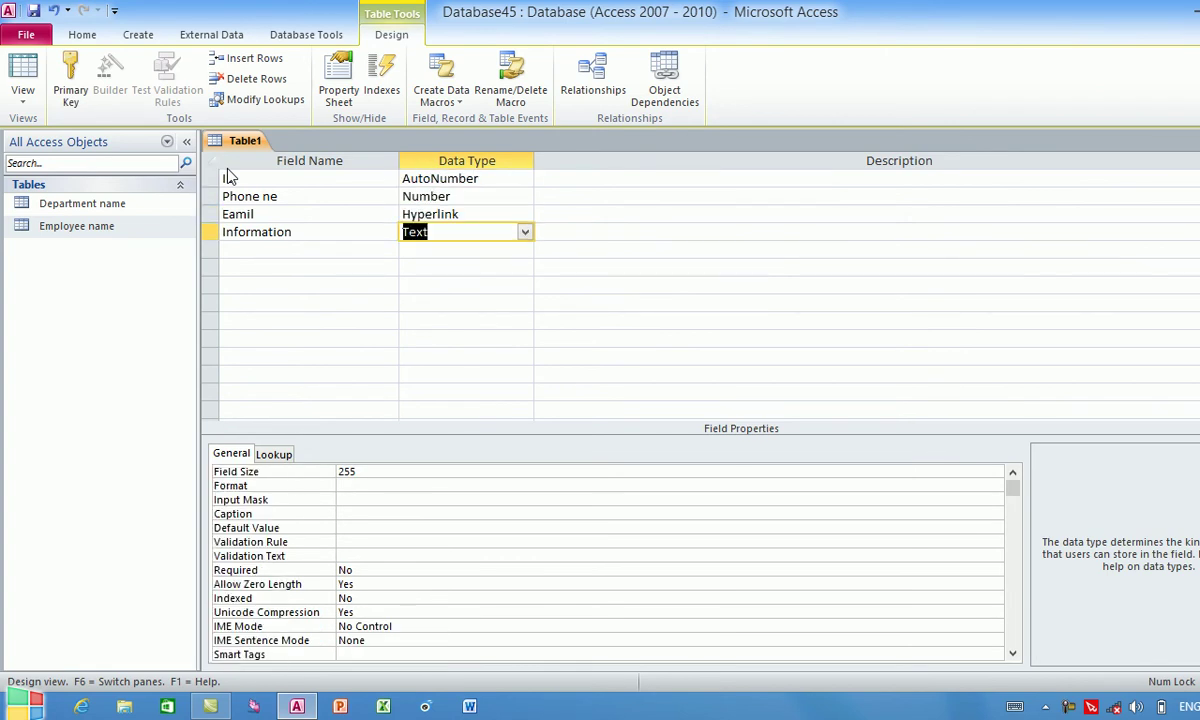
pyautogui.write('mo')
# Close the new table, saving it as Information and letting Access create a primary key.
pyautogui.hotkey('ctrl', 'w')
pyautogui.click(565, 404)
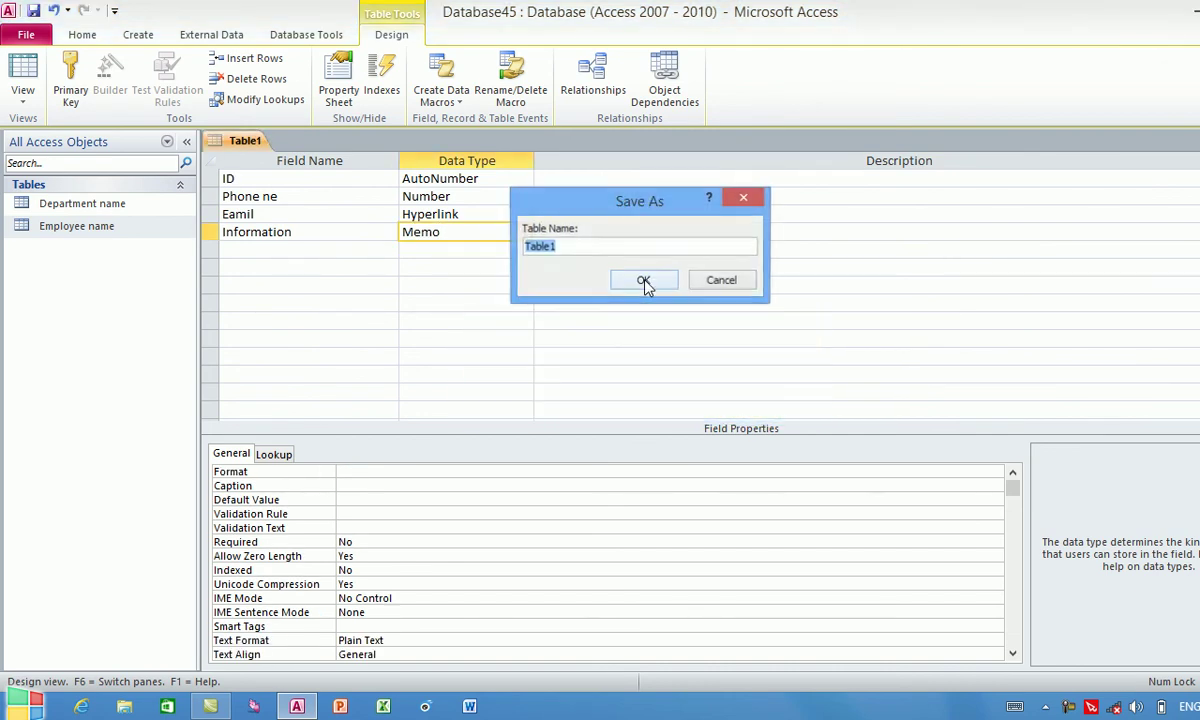
pyautogui.write('I')
pyautogui.press('capslock')
pyautogui.write('nformation')
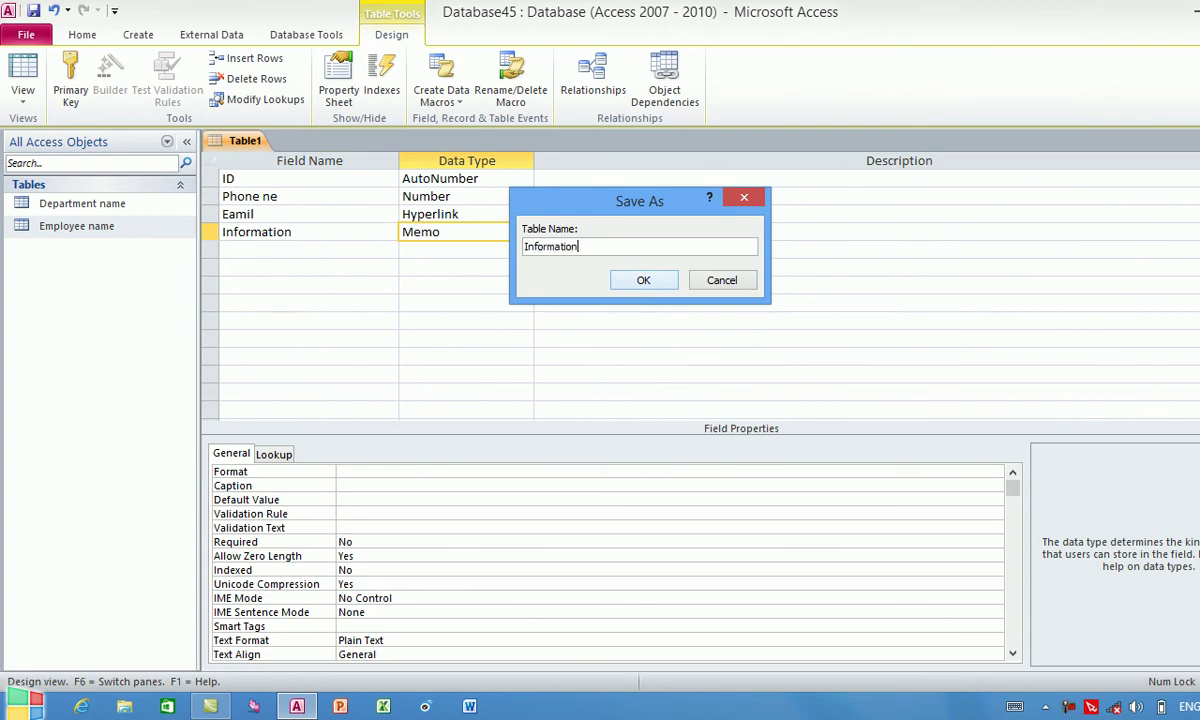
pyautogui.press('Return')
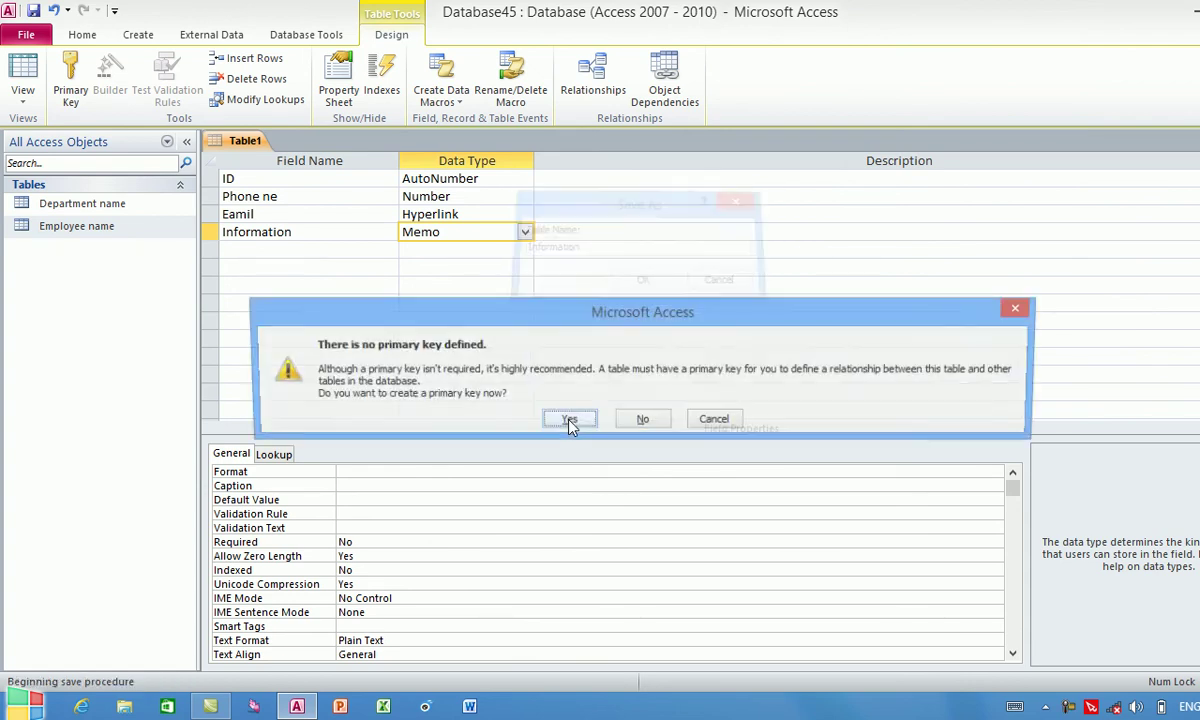
pyautogui.click(570, 418)
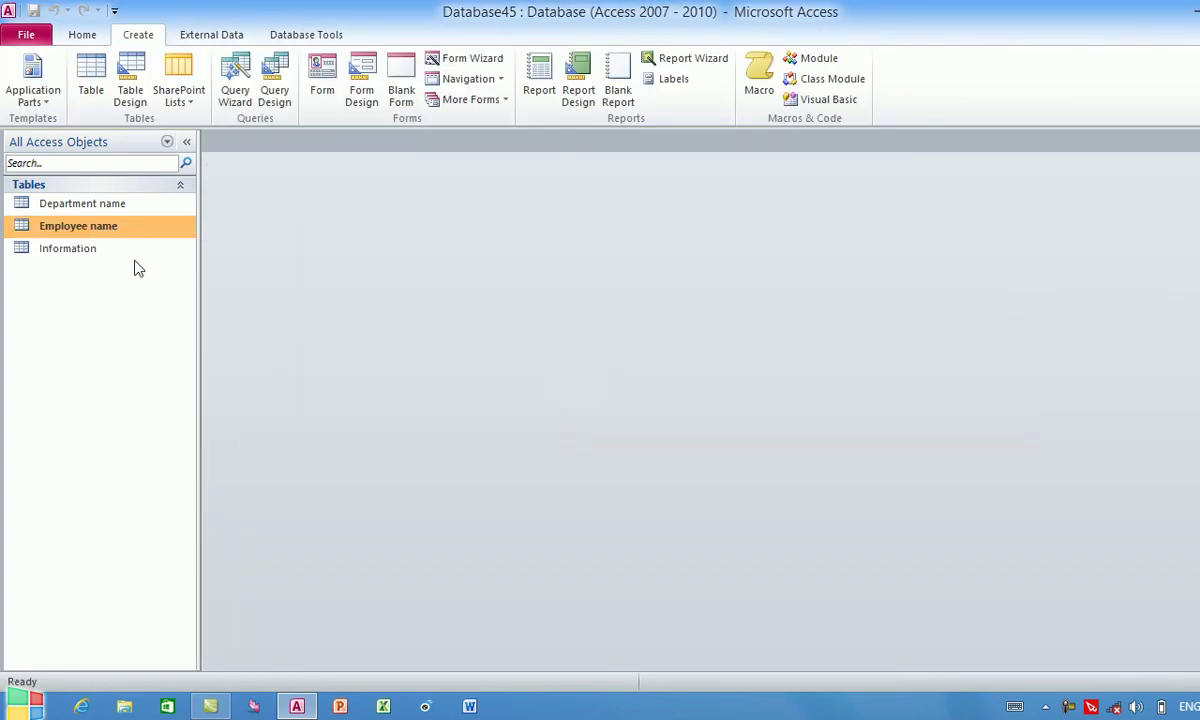
# Add the Information table to the Relationships layout and place it beside the Employee name table.
pyautogui.doubleClick(105, 230)
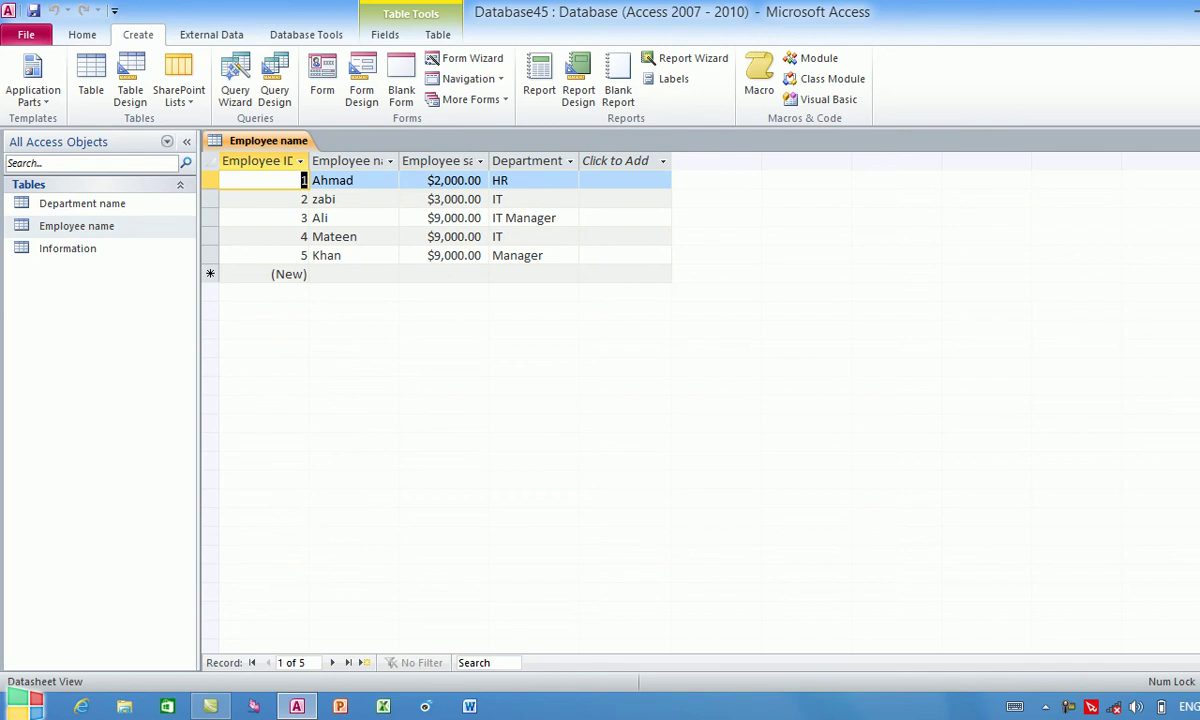
pyautogui.hotkey('ctrl', 'w')
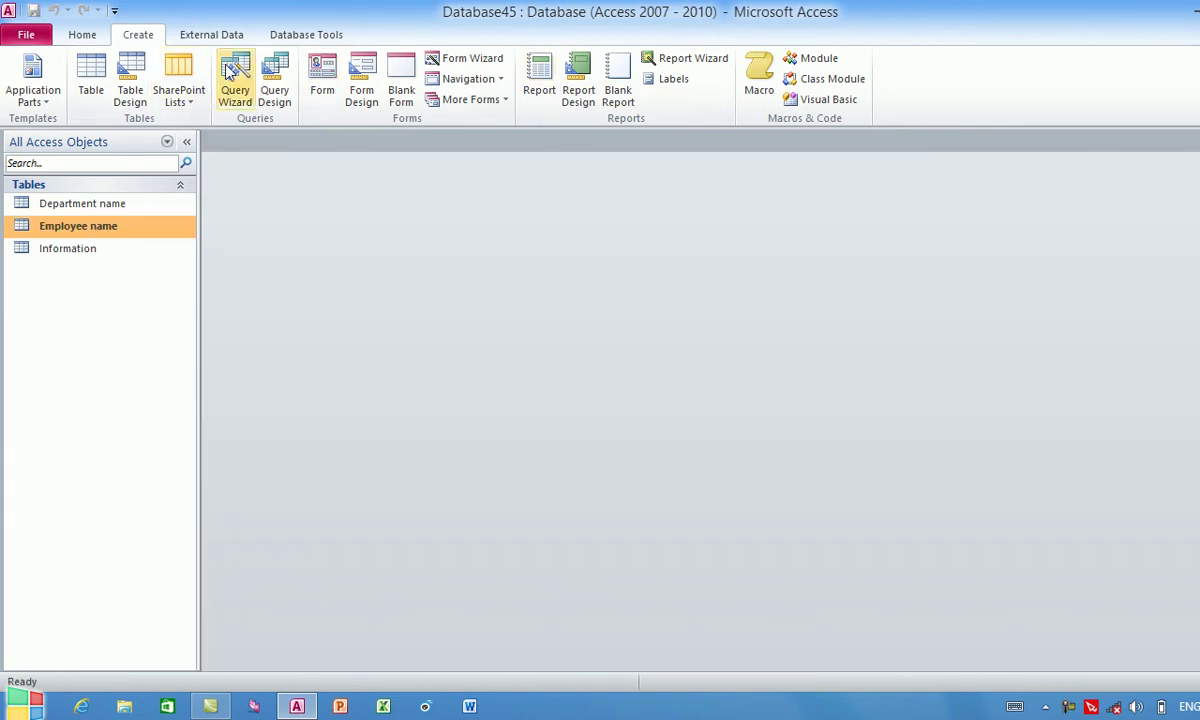
pyautogui.click(276, 38)
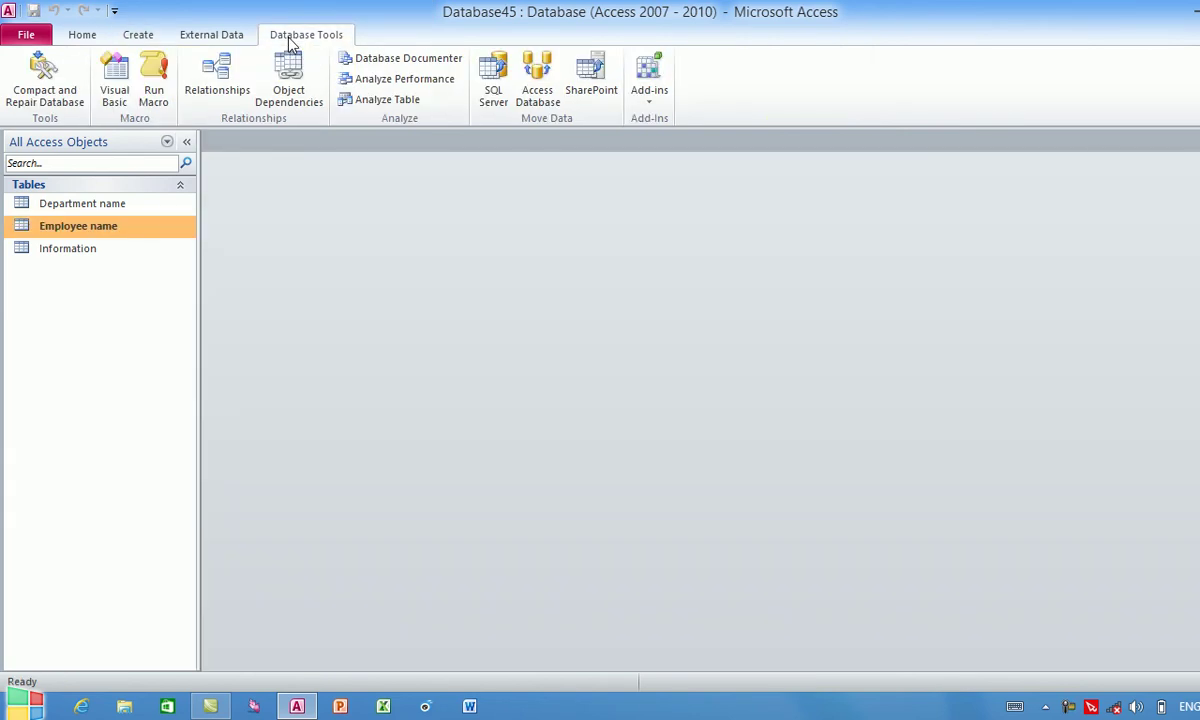
pyautogui.click(222, 97)
pyautogui.moveTo(672, 282); pyautogui.dragTo(592, 254)
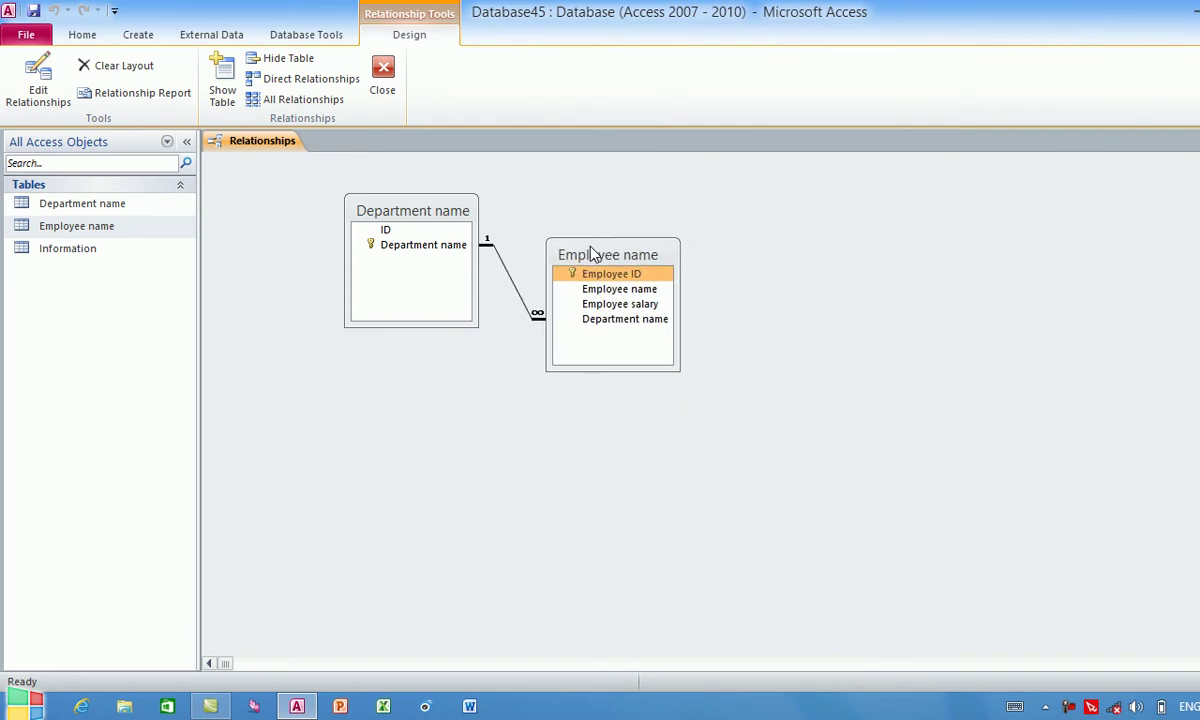
pyautogui.rightClick(821, 281)
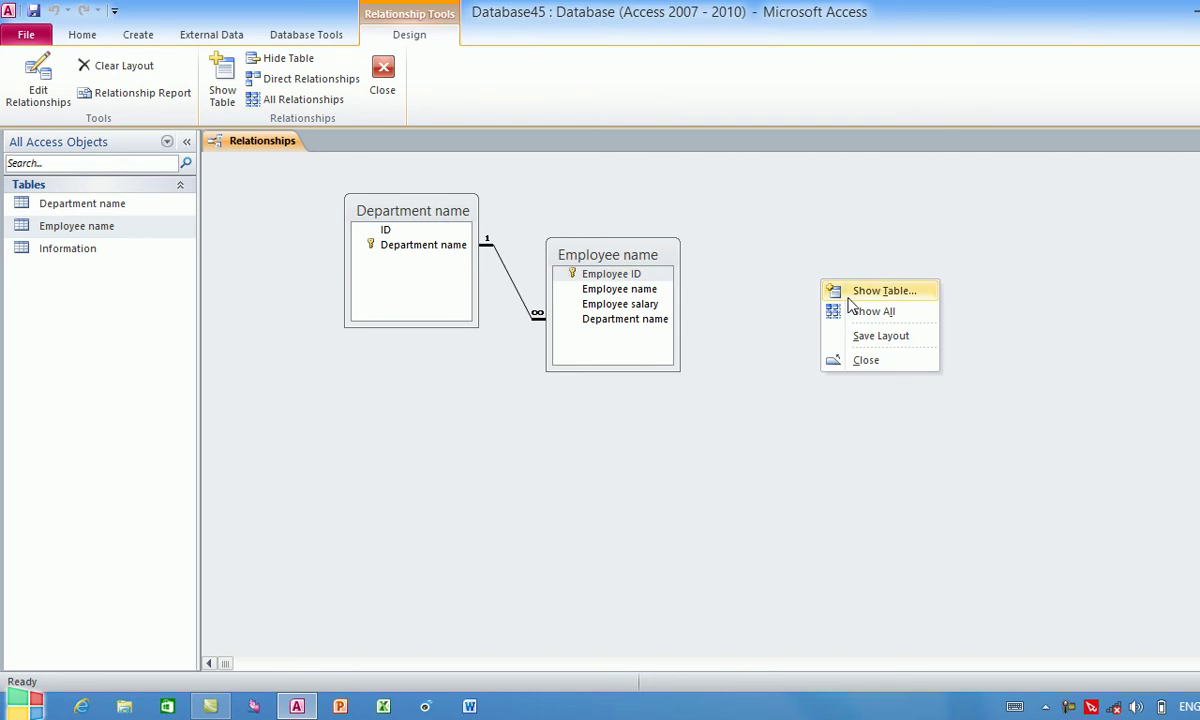
pyautogui.click(847, 298)
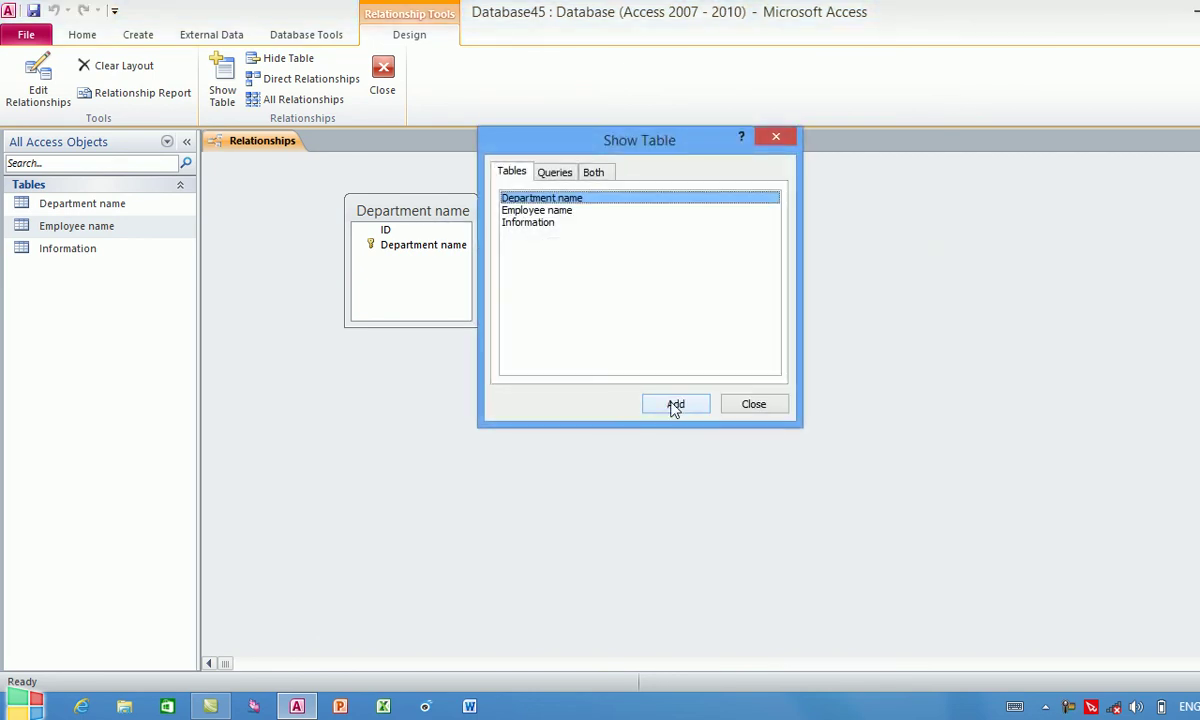
pyautogui.click(531, 224)
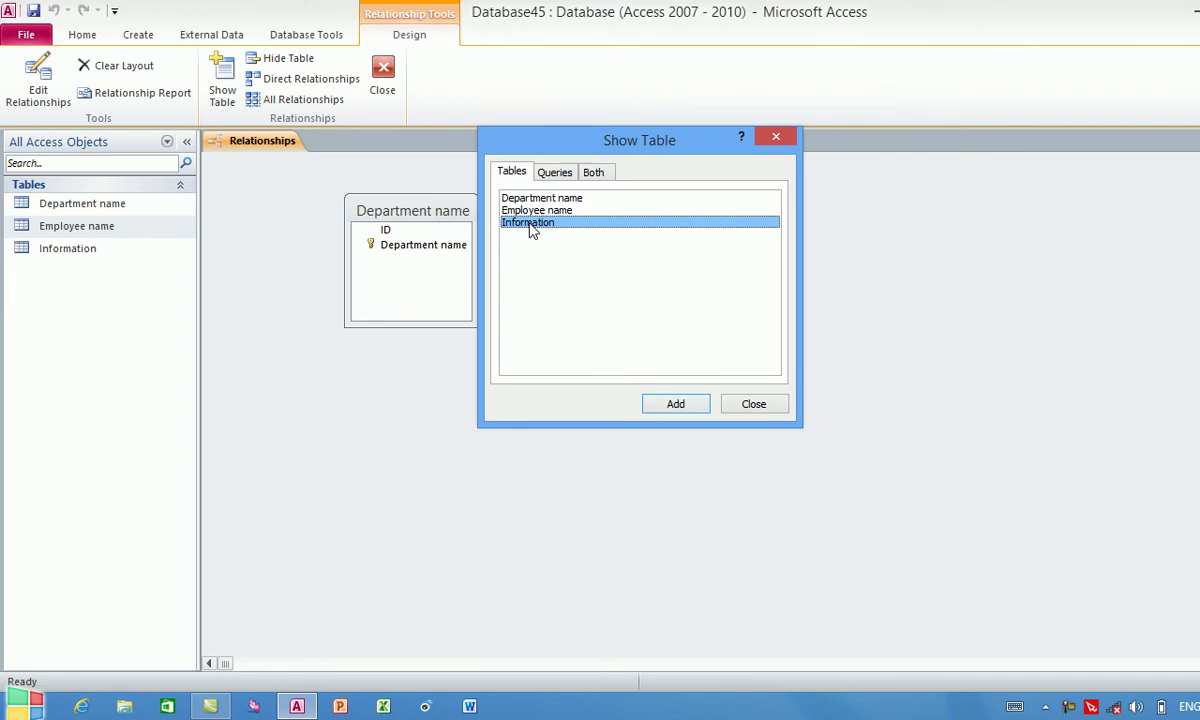
pyautogui.click(677, 405)
pyautogui.click(737, 405)
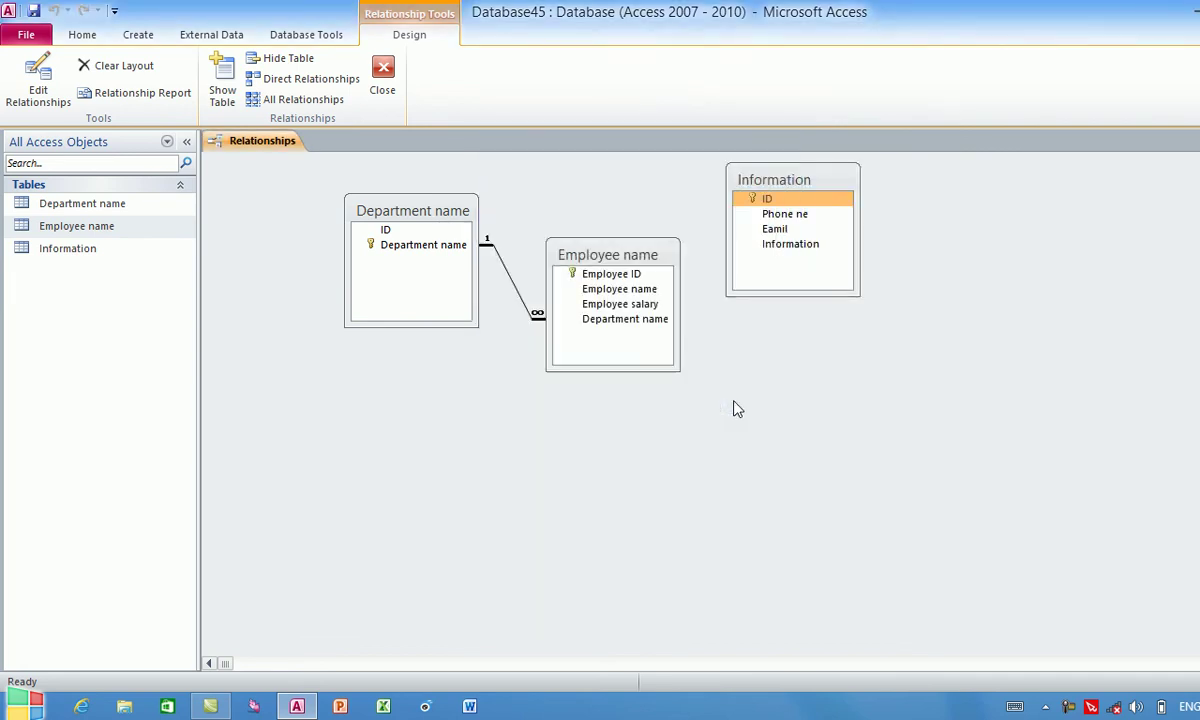
pyautogui.moveTo(769, 192); pyautogui.dragTo(832, 304)
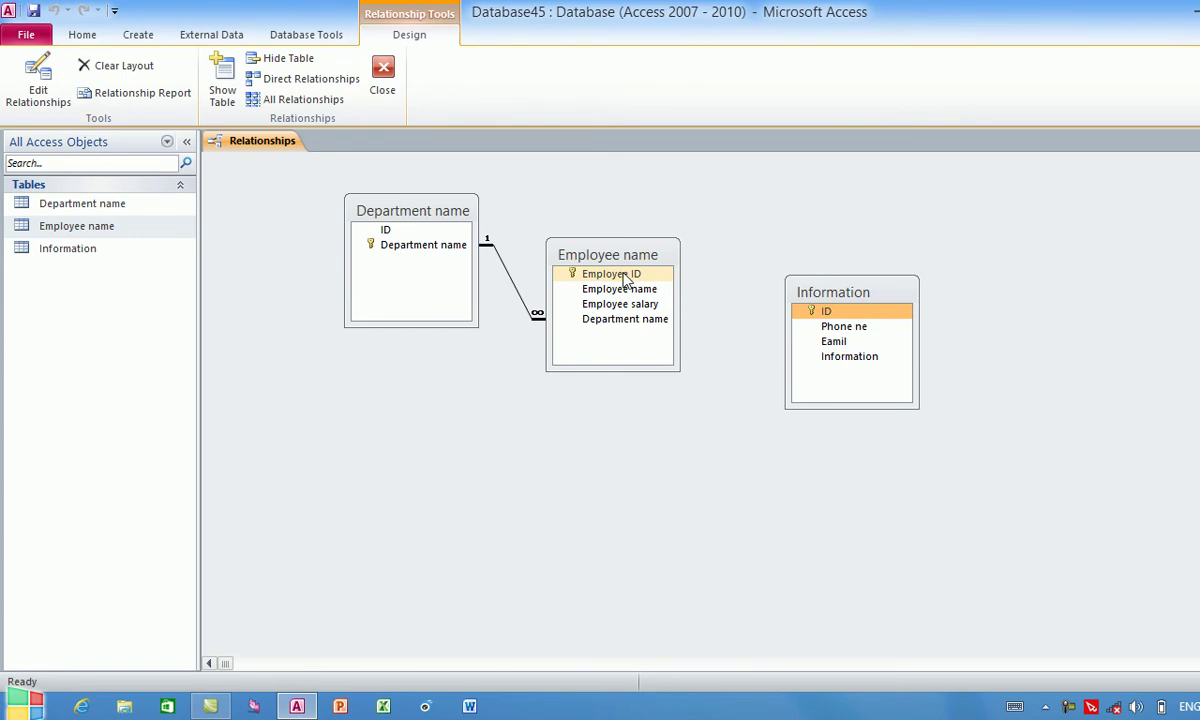
# Relate Employee ID in Employee name to ID in Information with referential integrity enforced, align the Information table, and save and close the layout.
pyautogui.moveTo(627, 278); pyautogui.dragTo(855, 318)
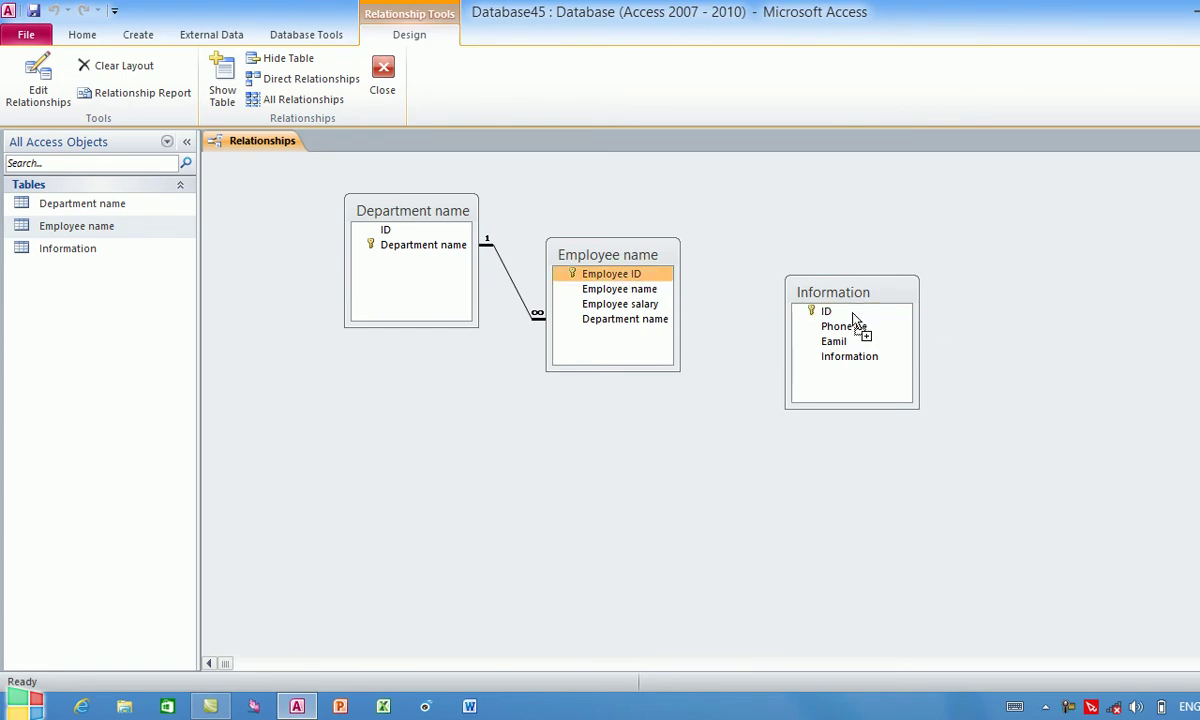
pyautogui.moveTo(853, 316); pyautogui.dragTo(853, 313)
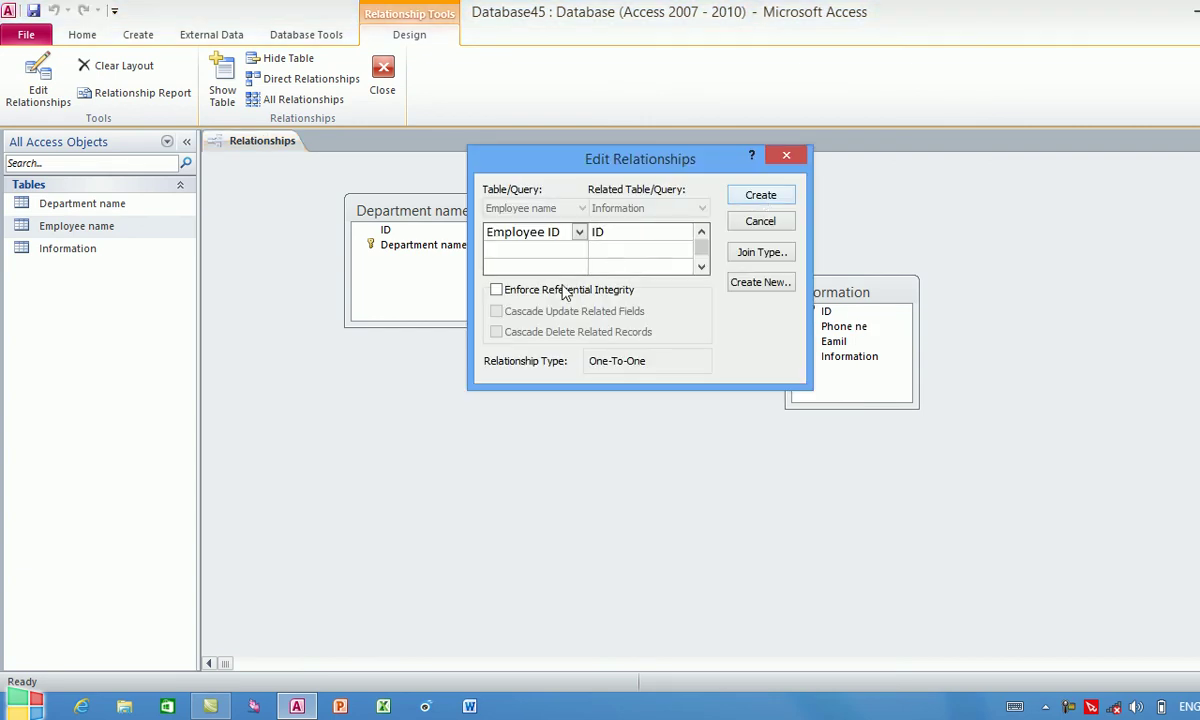
pyautogui.click(496, 289)
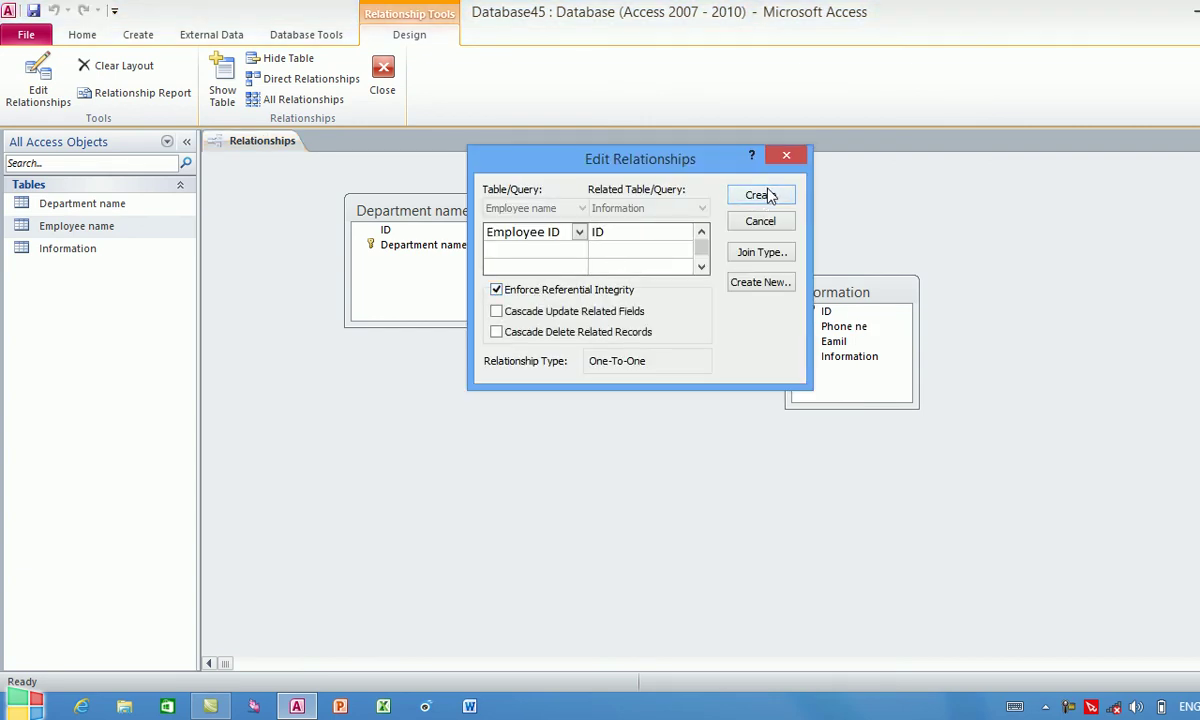
pyautogui.click(760, 195)
pyautogui.moveTo(822, 293)
pyautogui.mouseDown()
pyautogui.moveTo(959, 296)
pyautogui.moveTo(842, 257)
pyautogui.mouseUp()
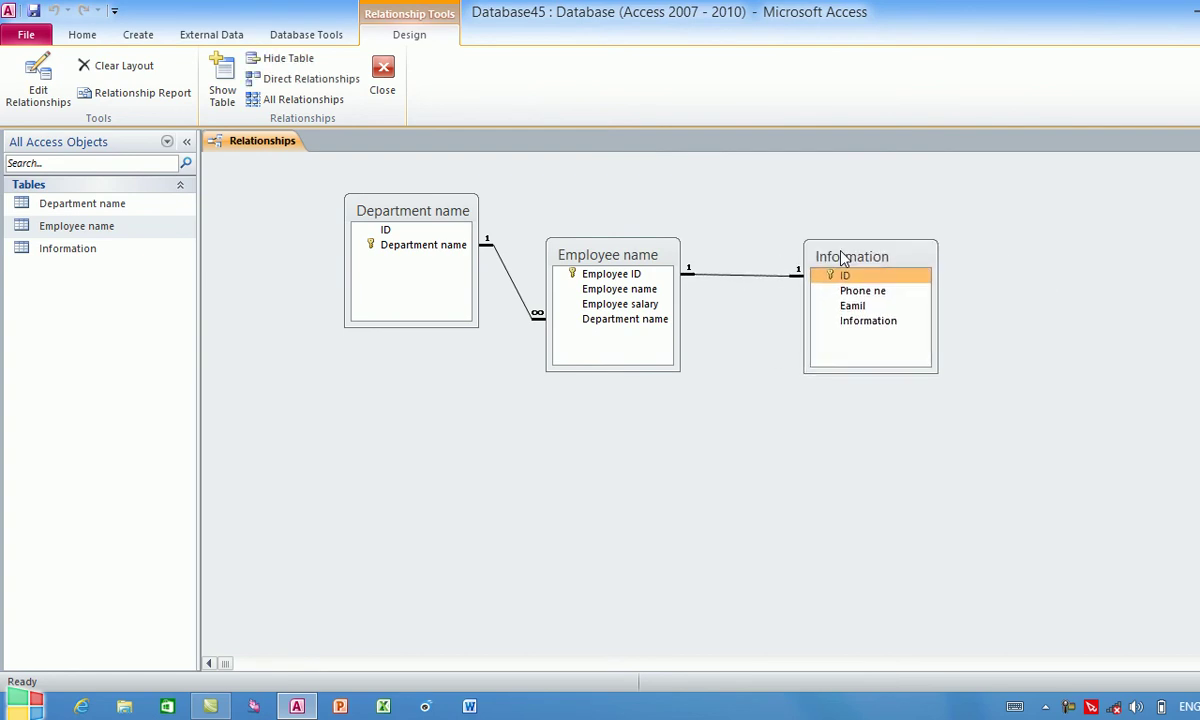
pyautogui.hotkey('ctrl', 'w')
pyautogui.click(568, 404)
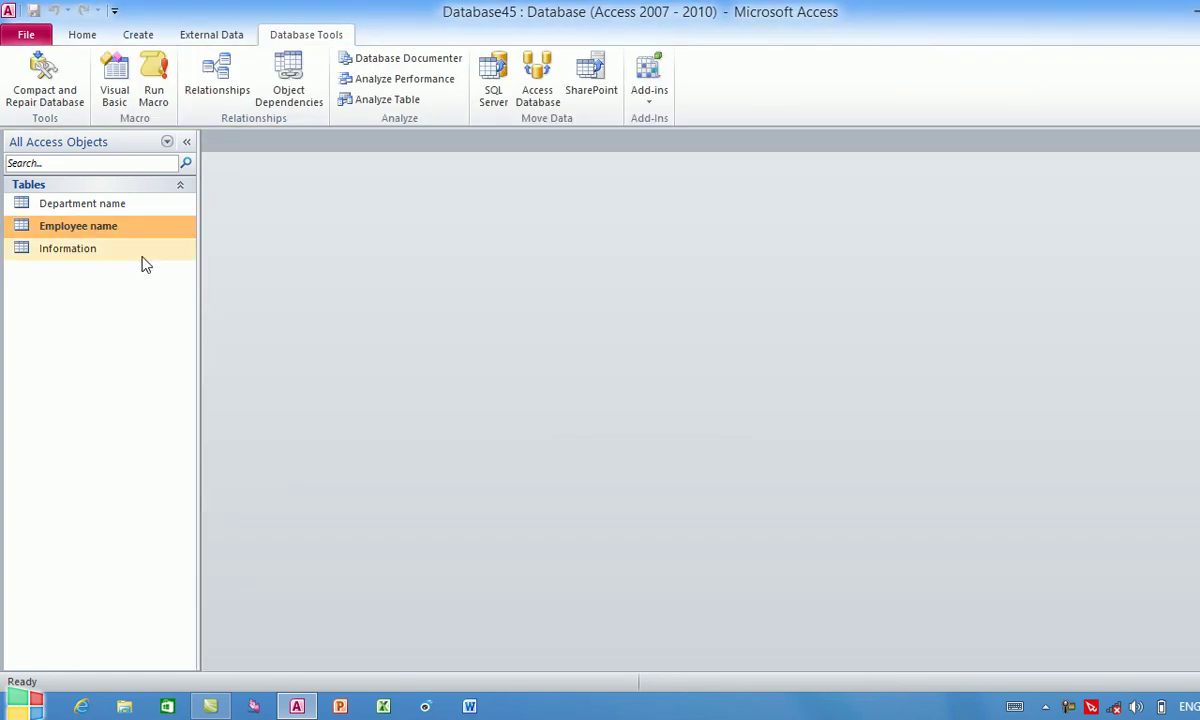
# Open the Employee name table and give the first employee a related record with phone number, e-mail and Information text kjshjkshaf.
pyautogui.doubleClick(102, 230)
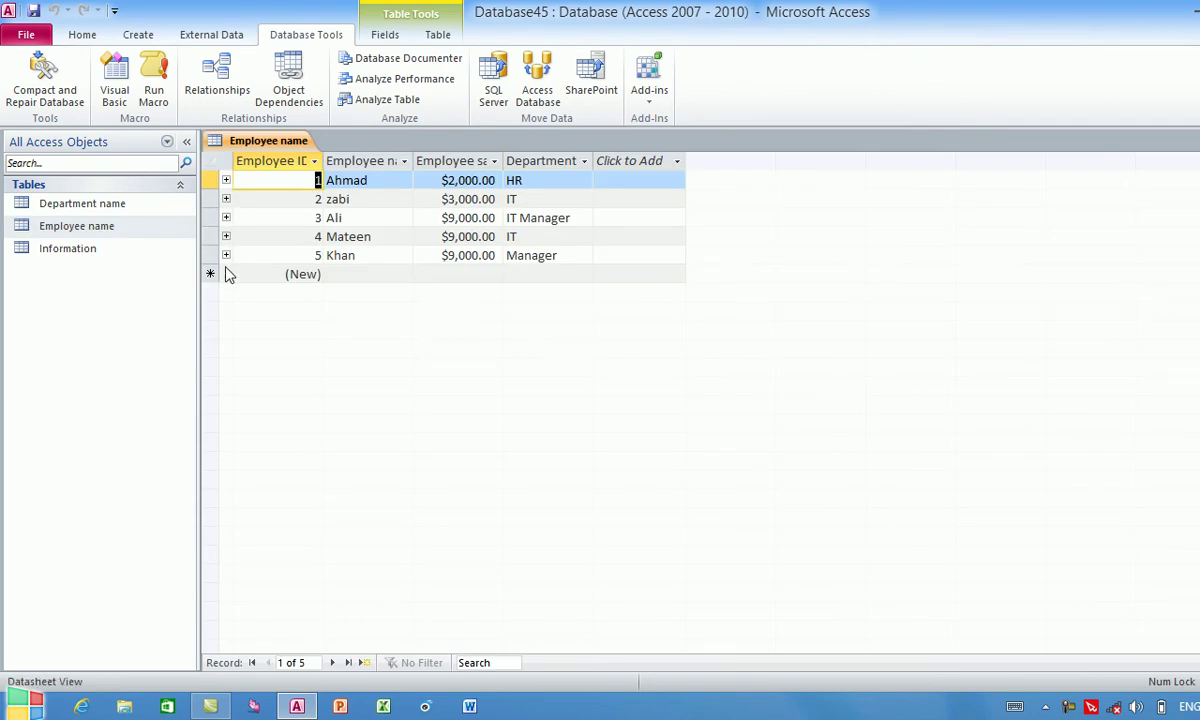
pyautogui.click(226, 181)
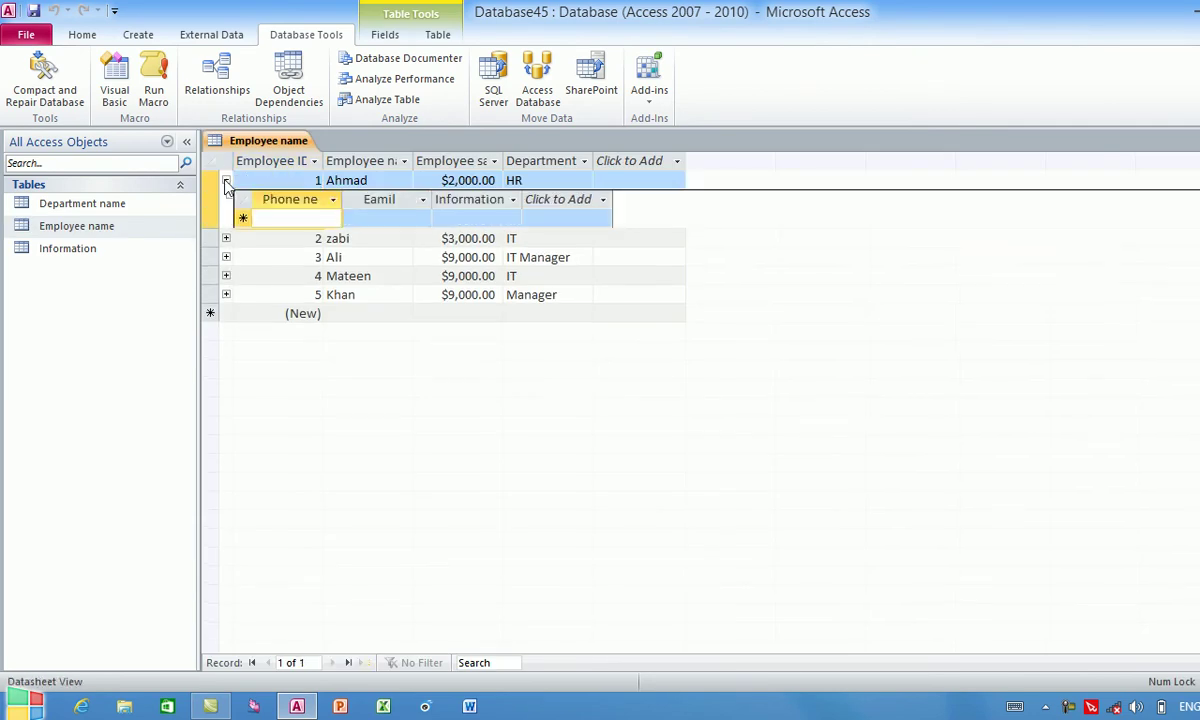
pyautogui.write('83657365')
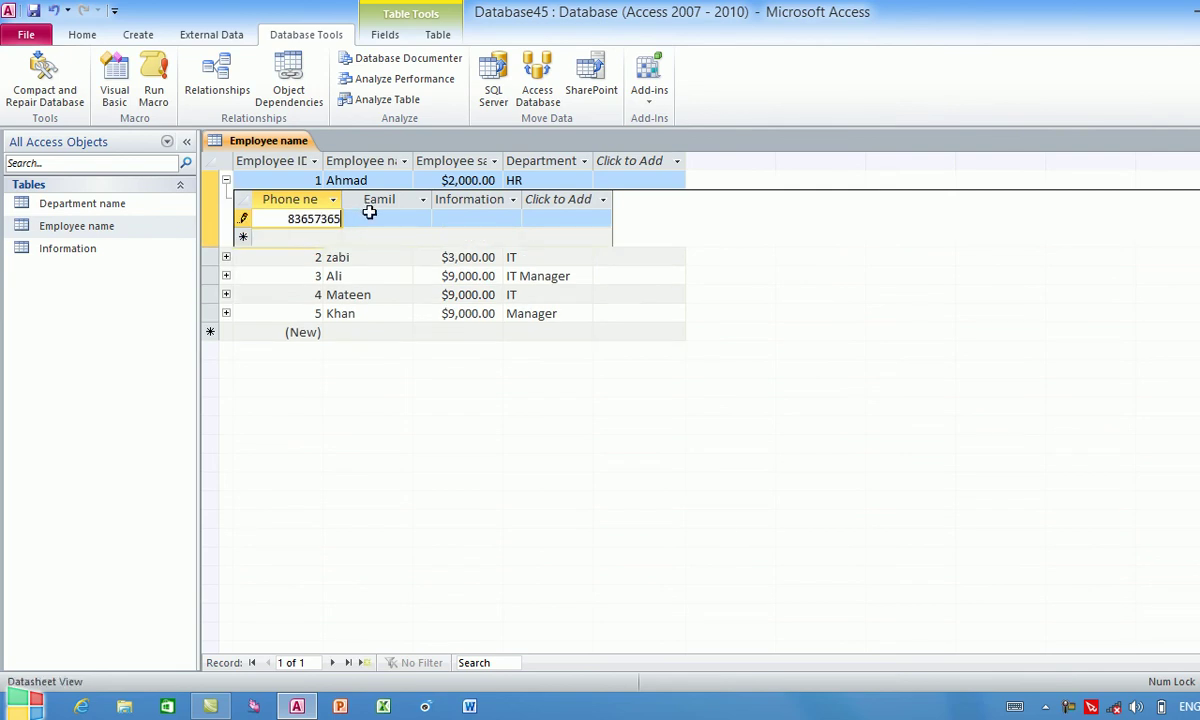
pyautogui.click(370, 214)
pyautogui.write('ksadjkshafjk')
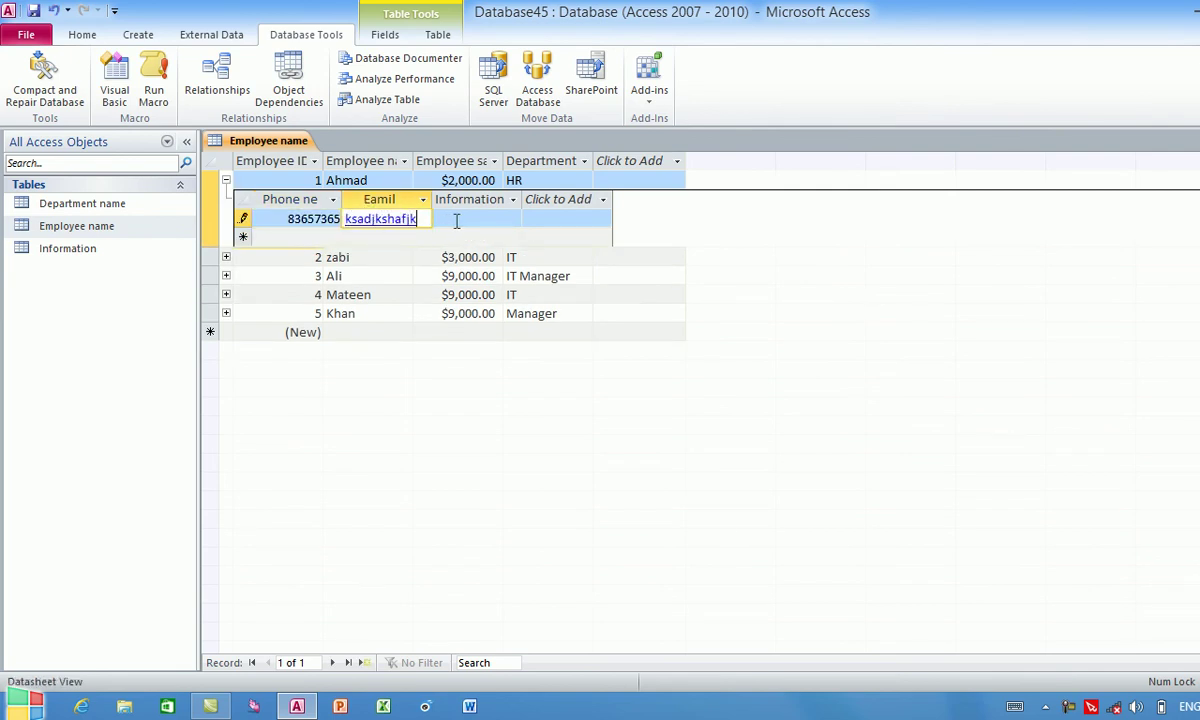
pyautogui.click(456, 221)
pyautogui.write('kjshjkshaf')
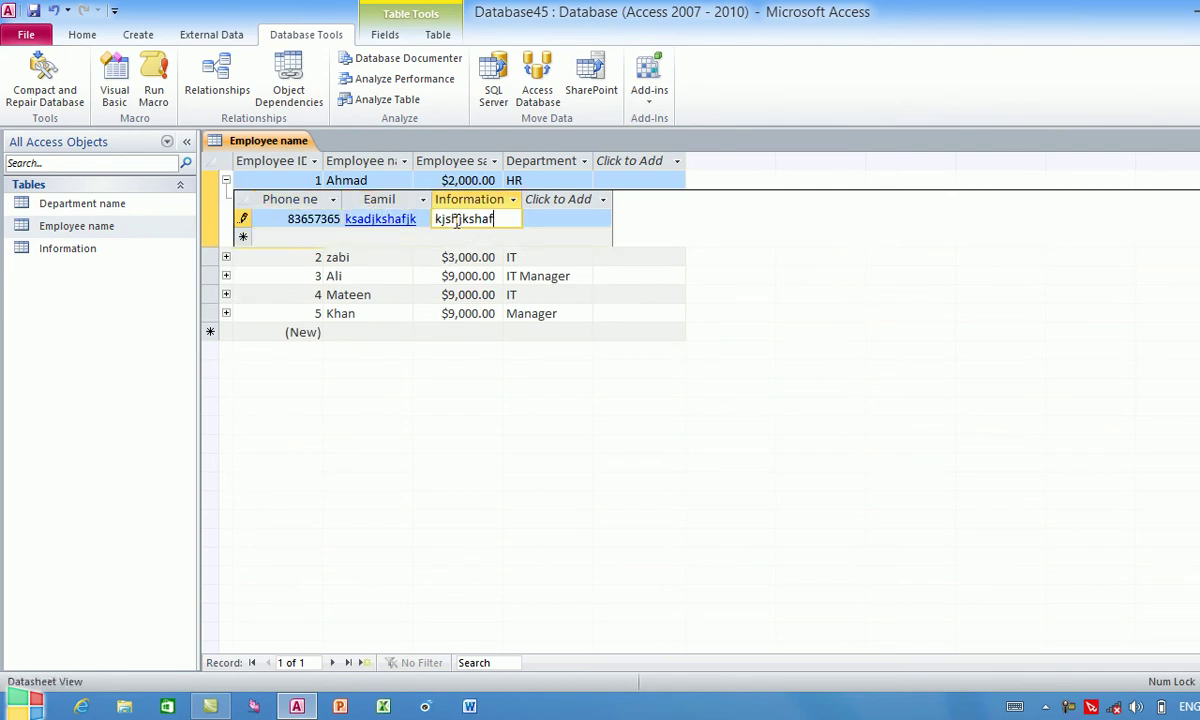
# Fill in the second employee's related record with a phone number, an e-mail and the Information text jhsfjkshfj.
pyautogui.click(227, 258)
pyautogui.click(300, 295)
pyautogui.write('7678678')
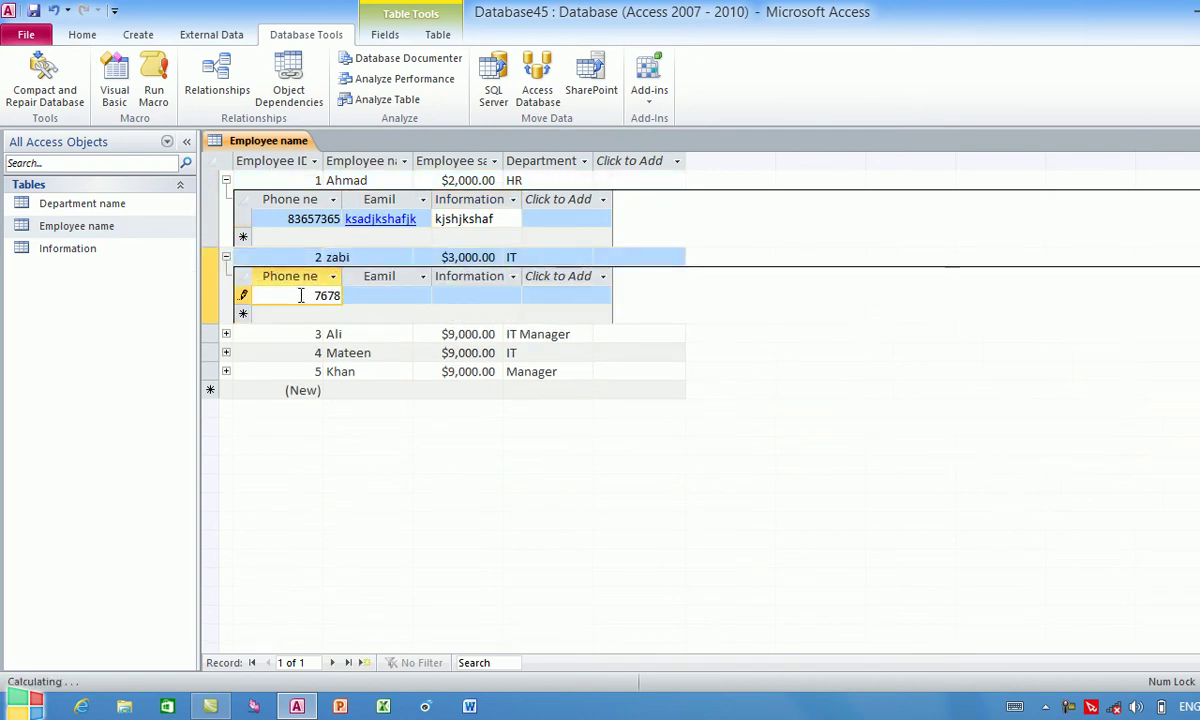
pyautogui.click(383, 293)
pyautogui.write('jghghjg')
pyautogui.click(461, 293)
pyautogui.write('jhsfjkshf')
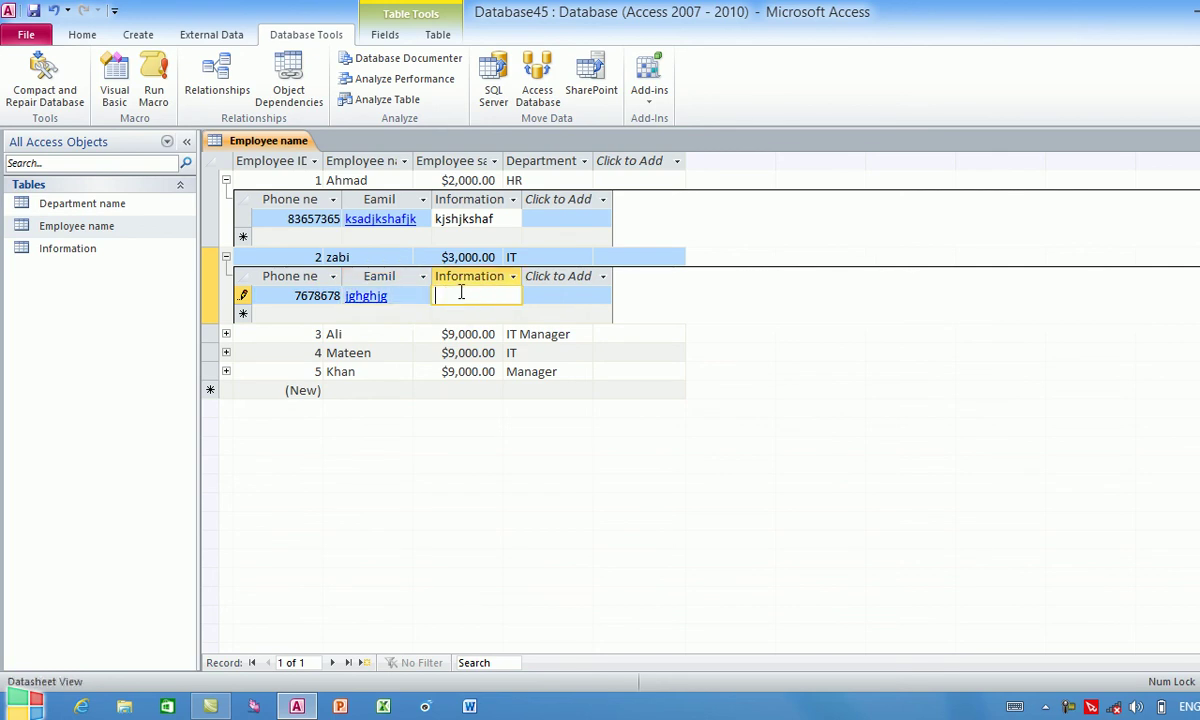
pyautogui.write('j')
# Fill in the third employee's related record with a phone number, an e-mail and the Information text kshfjshfjk.
pyautogui.click(226, 334)
pyautogui.click(319, 370)
pyautogui.write('78678678')
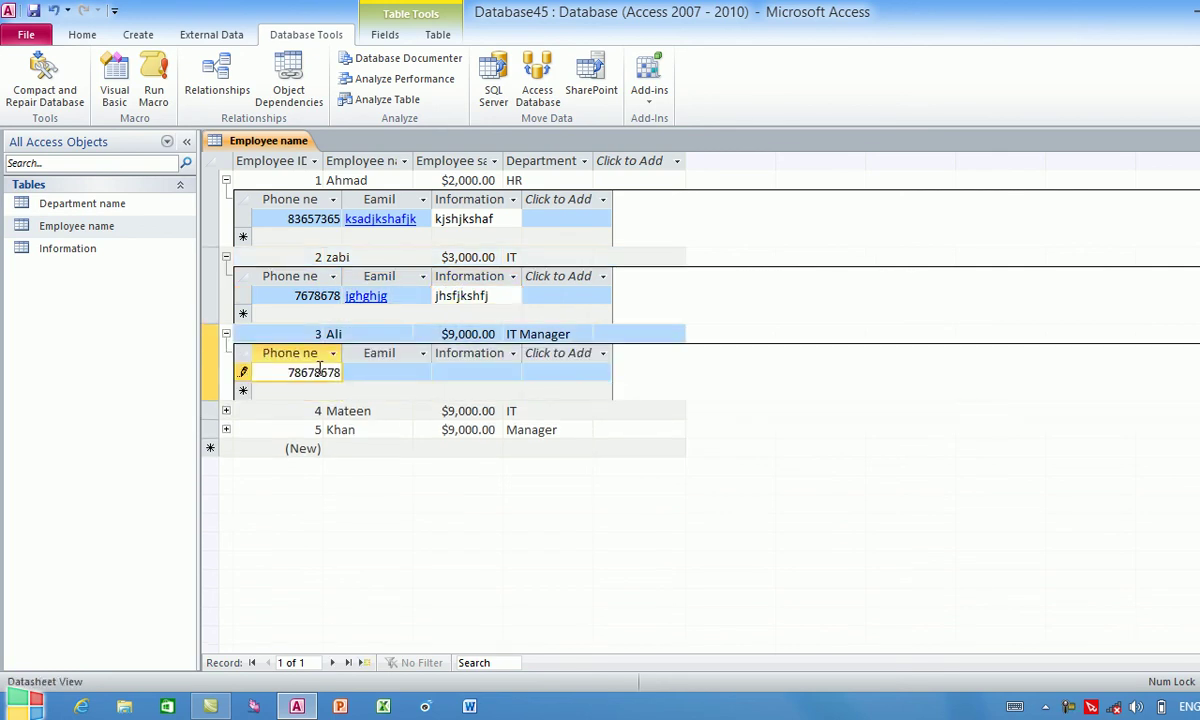
pyautogui.click(378, 374)
pyautogui.write('jkshfjksdhf')
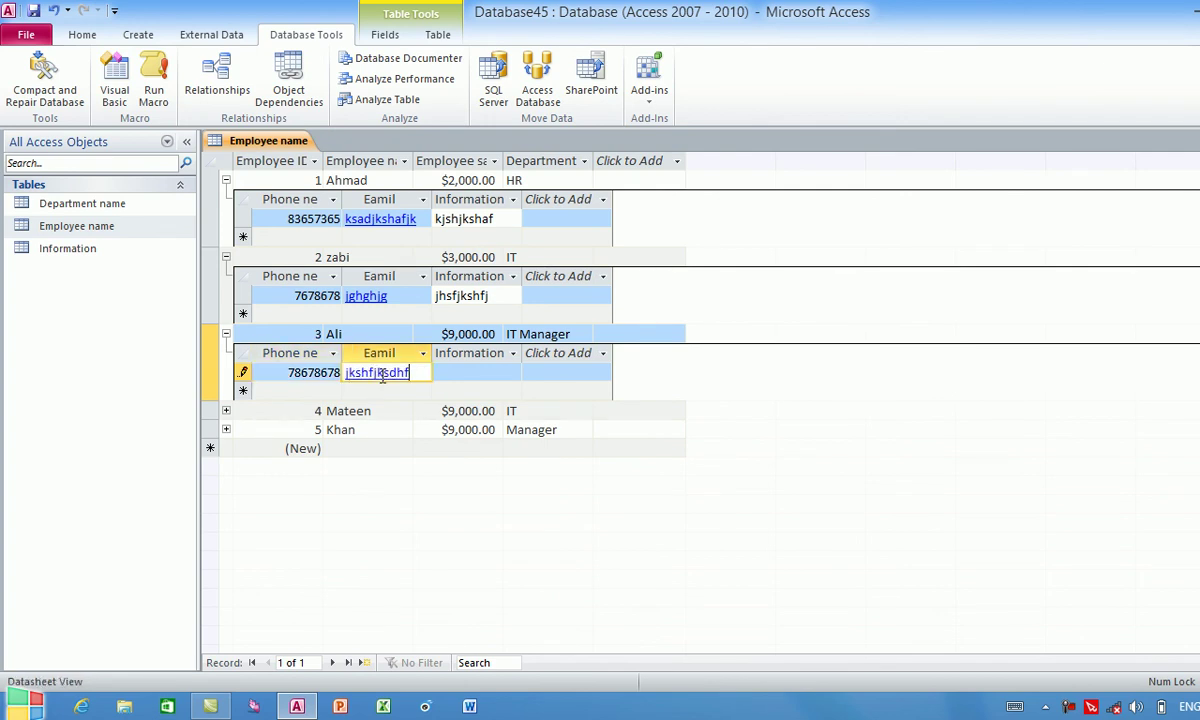
pyautogui.click(456, 369)
pyautogui.write('kshfjshfjk')
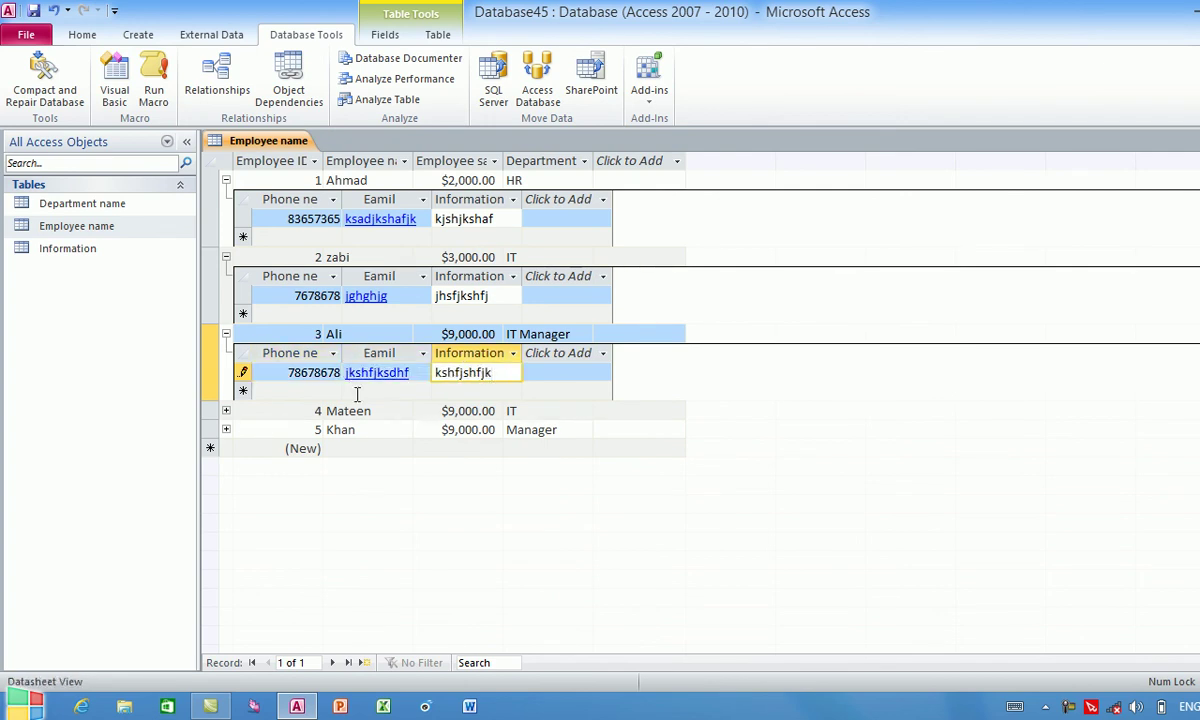
# Fill in the fourth employee's related record with a phone number, an e-mail and the Information text jshfjshf.
pyautogui.click(226, 410)
pyautogui.click(289, 448)
pyautogui.write('78678678')
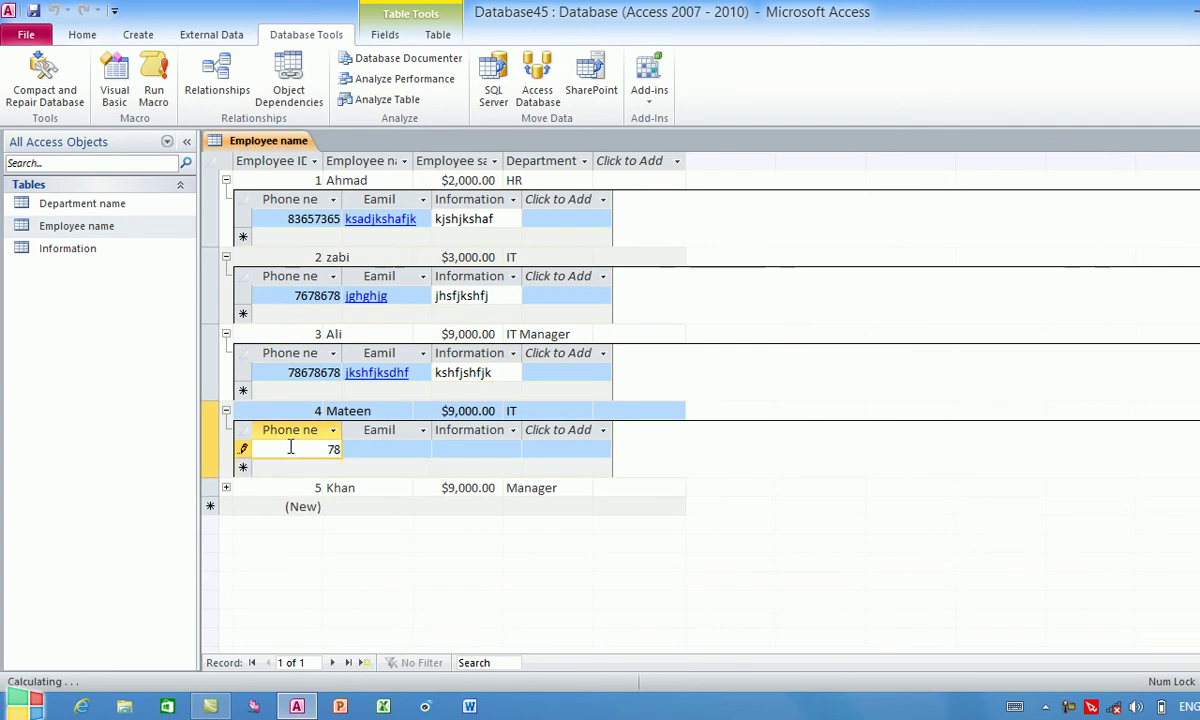
pyautogui.click(375, 448)
pyautogui.write('jghjghjg')
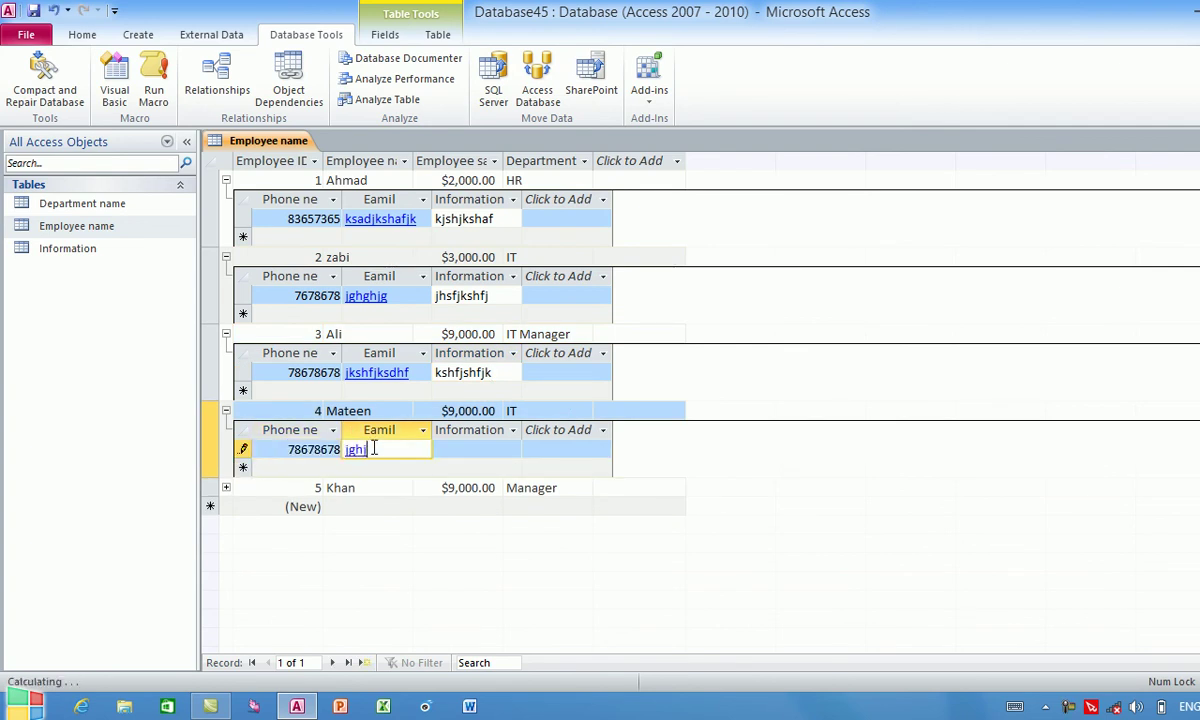
pyautogui.press('Tab')
pyautogui.write('jshfjshf')
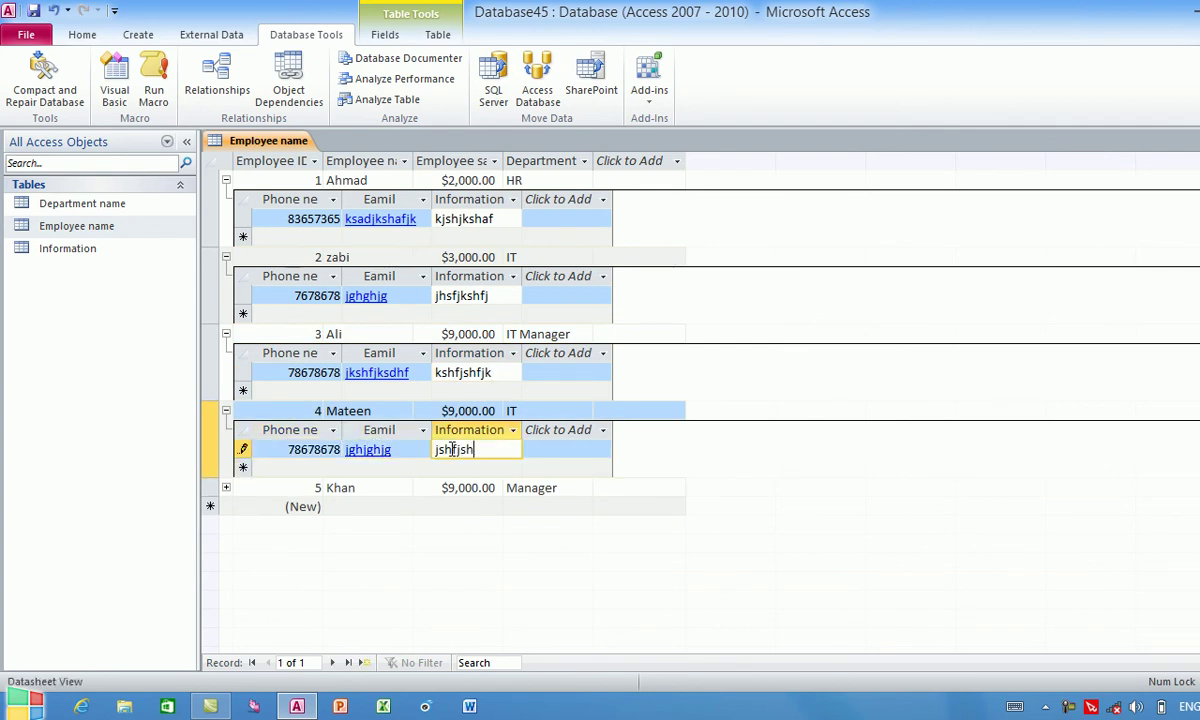
# Fill in the fifth employee's related record with phone number, e-mail and Information text jhjghj, and close the Employee name table.
pyautogui.click(226, 487)
pyautogui.click(320, 525)
pyautogui.write('78678678')
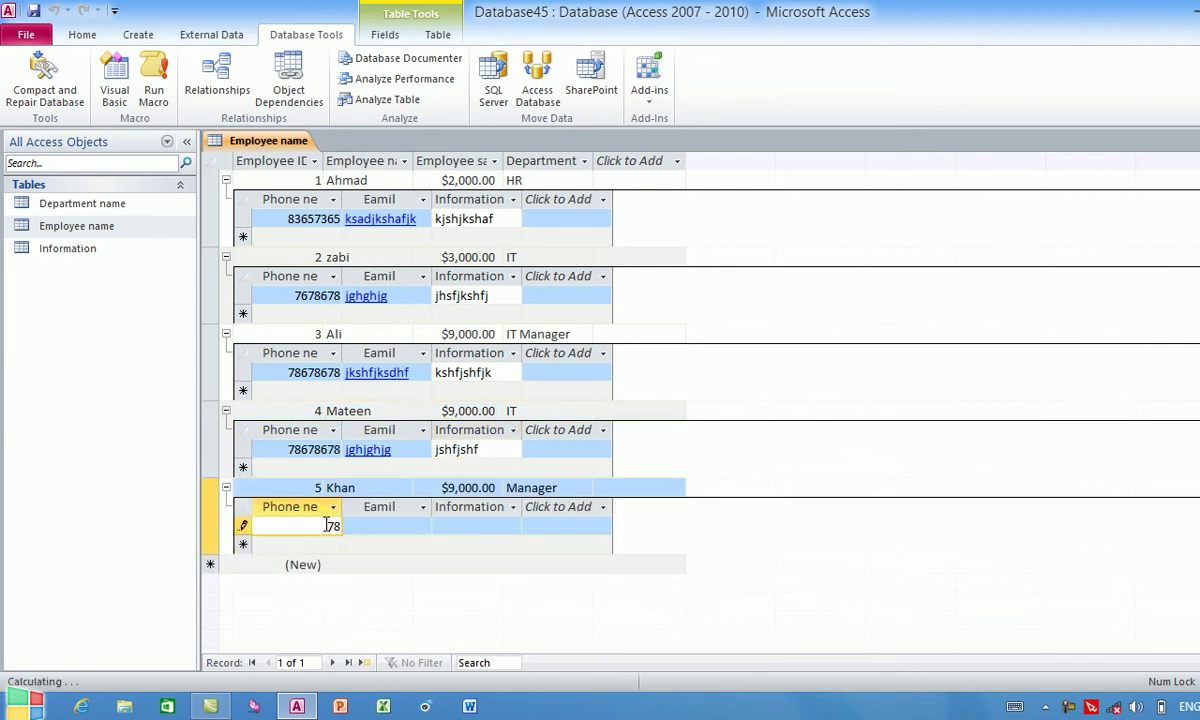
pyautogui.click(396, 525)
pyautogui.write('kjhgkjhjkh')
pyautogui.click(450, 525)
pyautogui.write('jhghj')
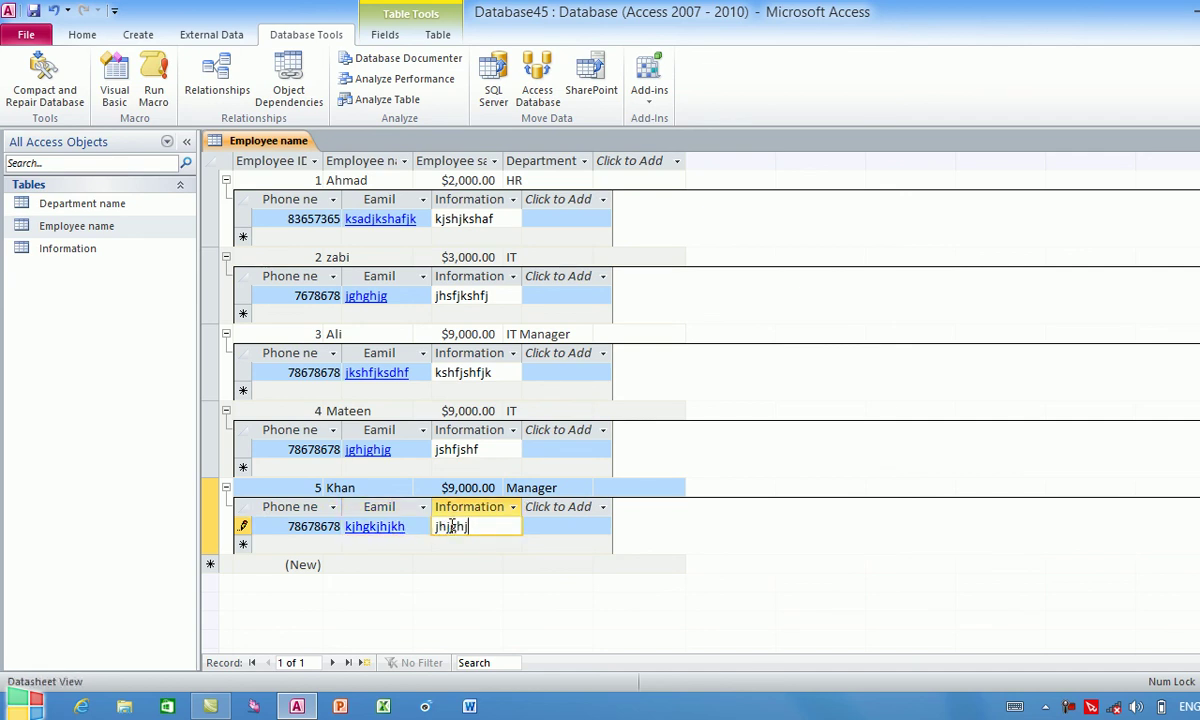
pyautogui.hotkey('ctrl', 'w')
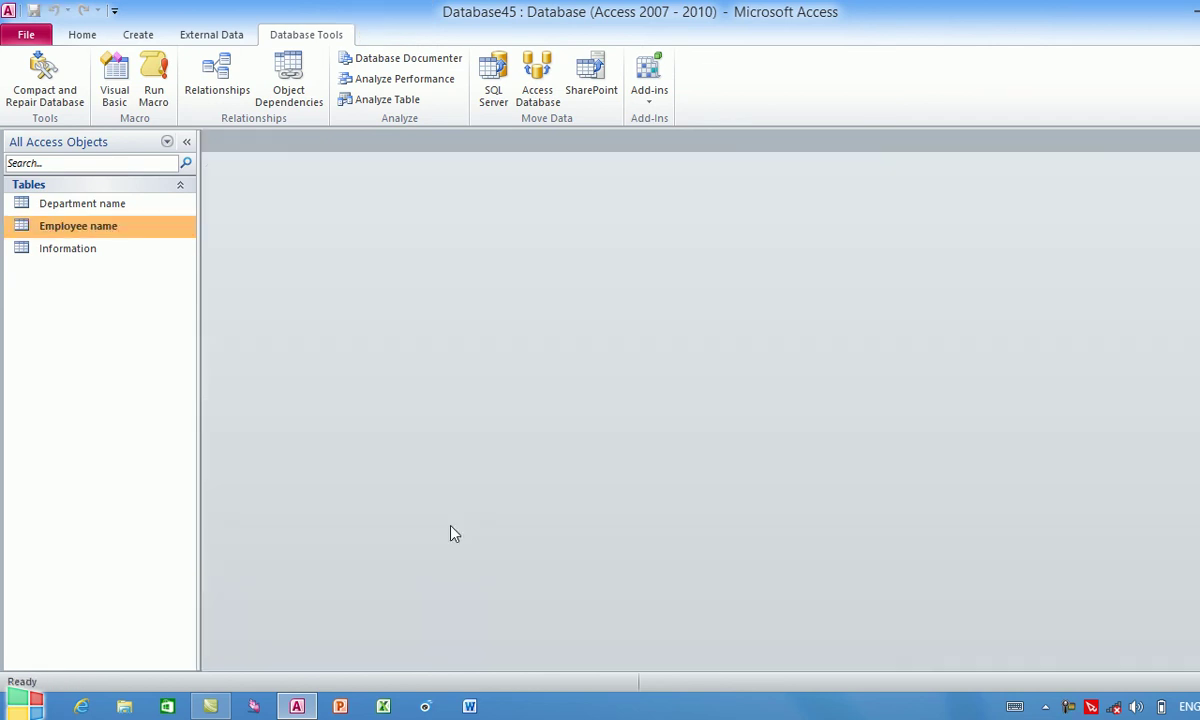
# Open the Department name table and expand the IT department down to the contact records of both its employees.
pyautogui.doubleClick(94, 210)
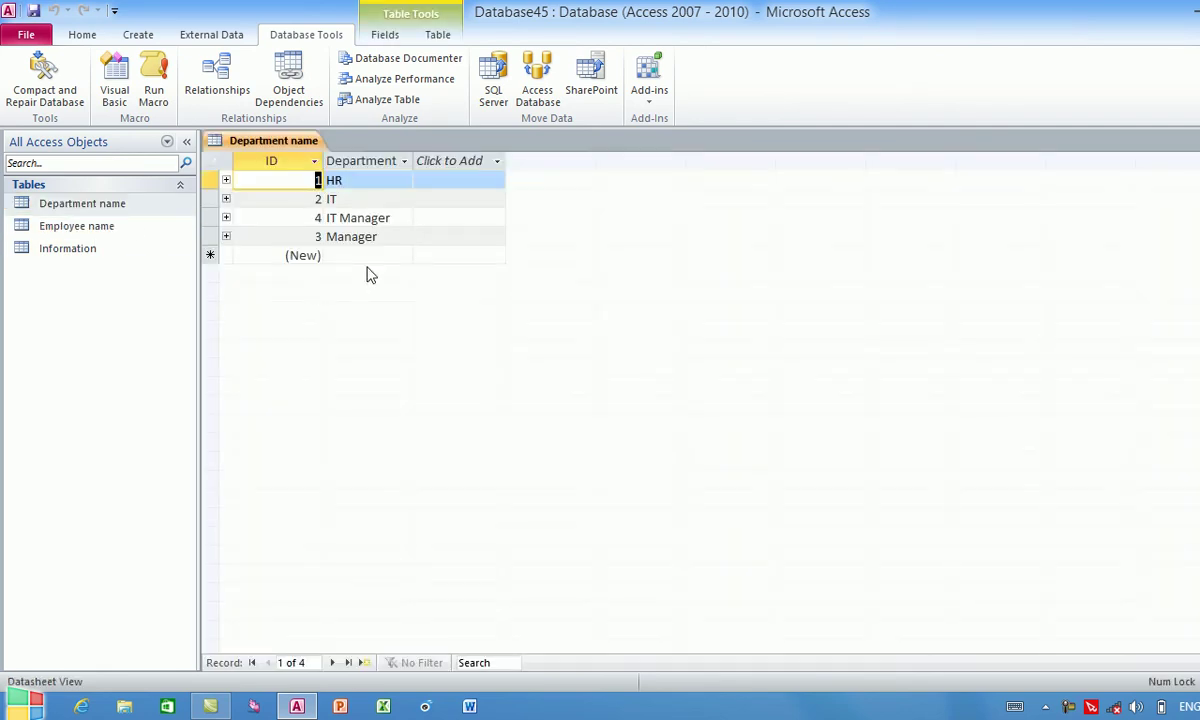
pyautogui.click(225, 199)
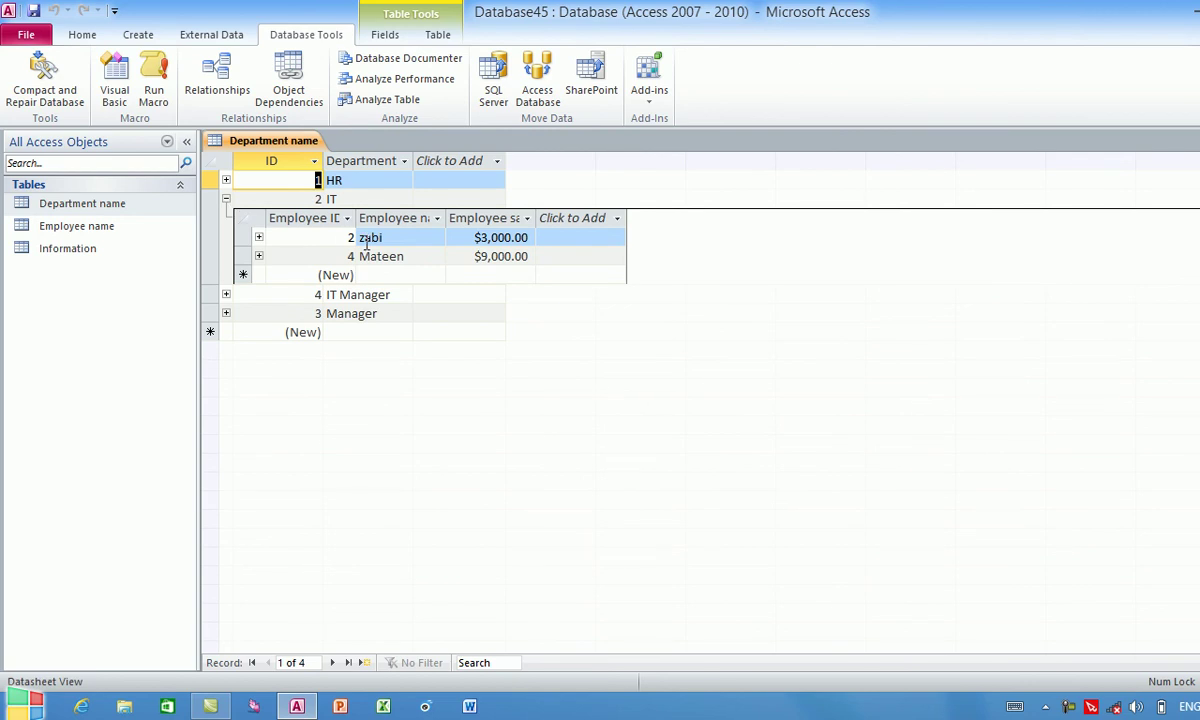
pyautogui.click(259, 239)
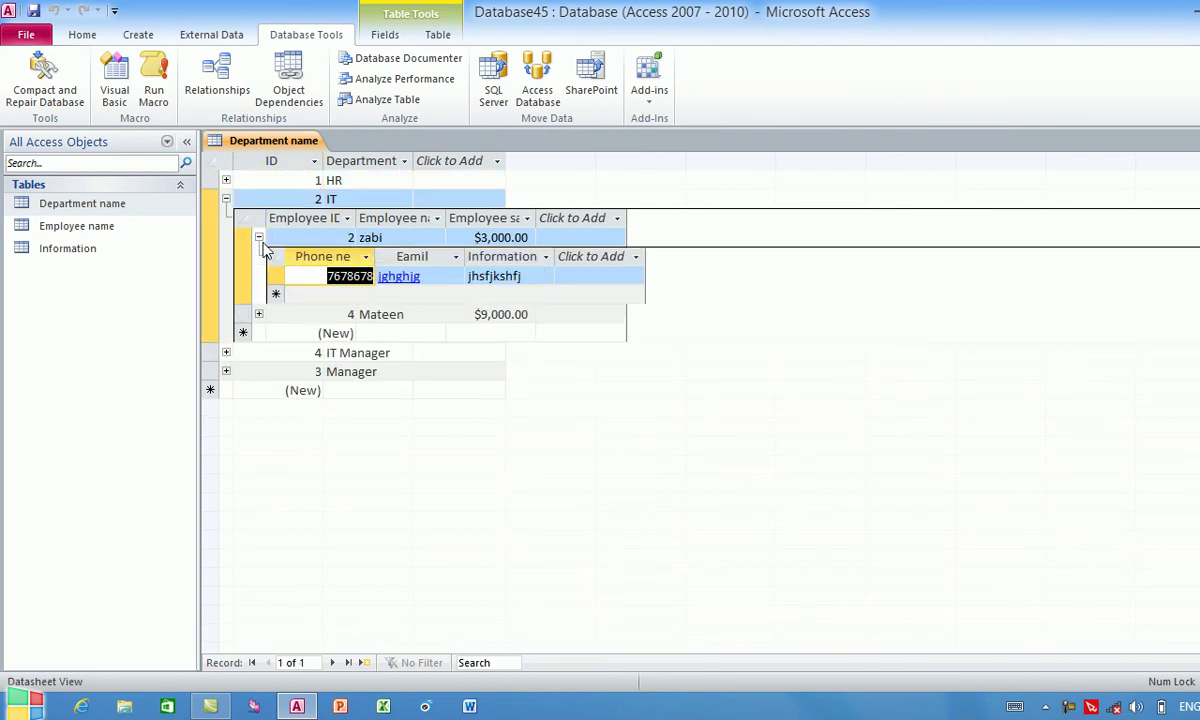
pyautogui.click(260, 315)
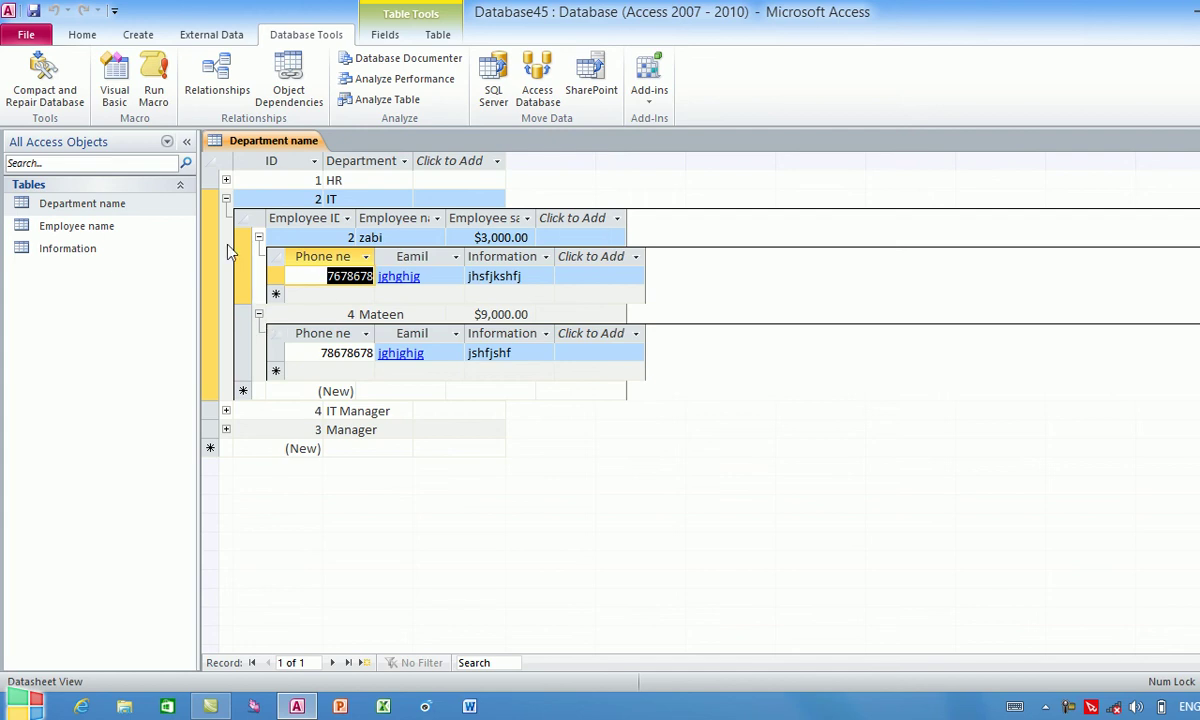
# Expand the HR, IT Manager and Manager departments down to each employee's contact record and review the nested data.
pyautogui.click(226, 180)
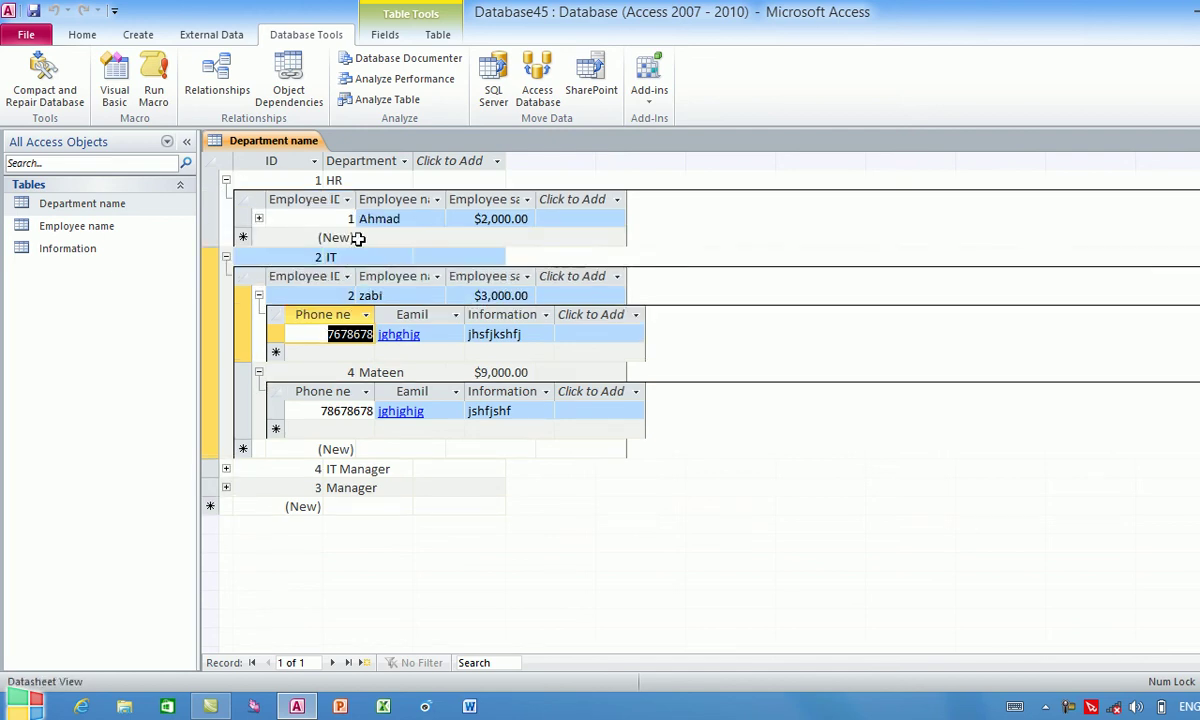
pyautogui.click(258, 218)
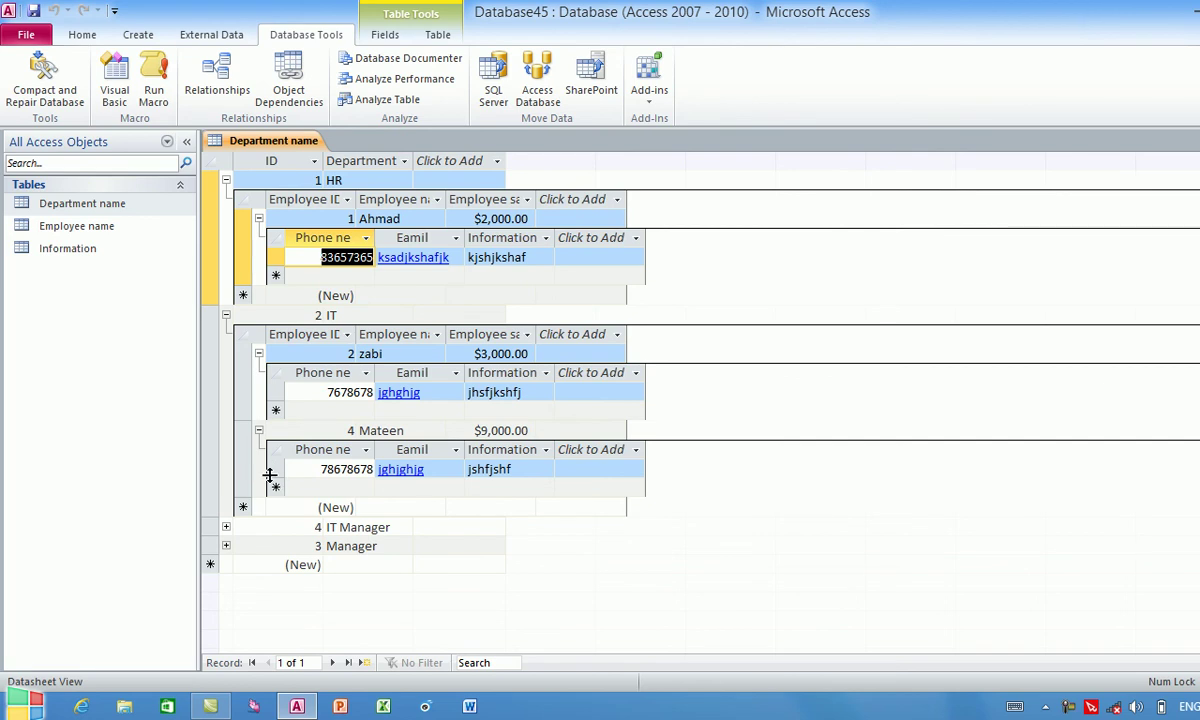
pyautogui.click(226, 527)
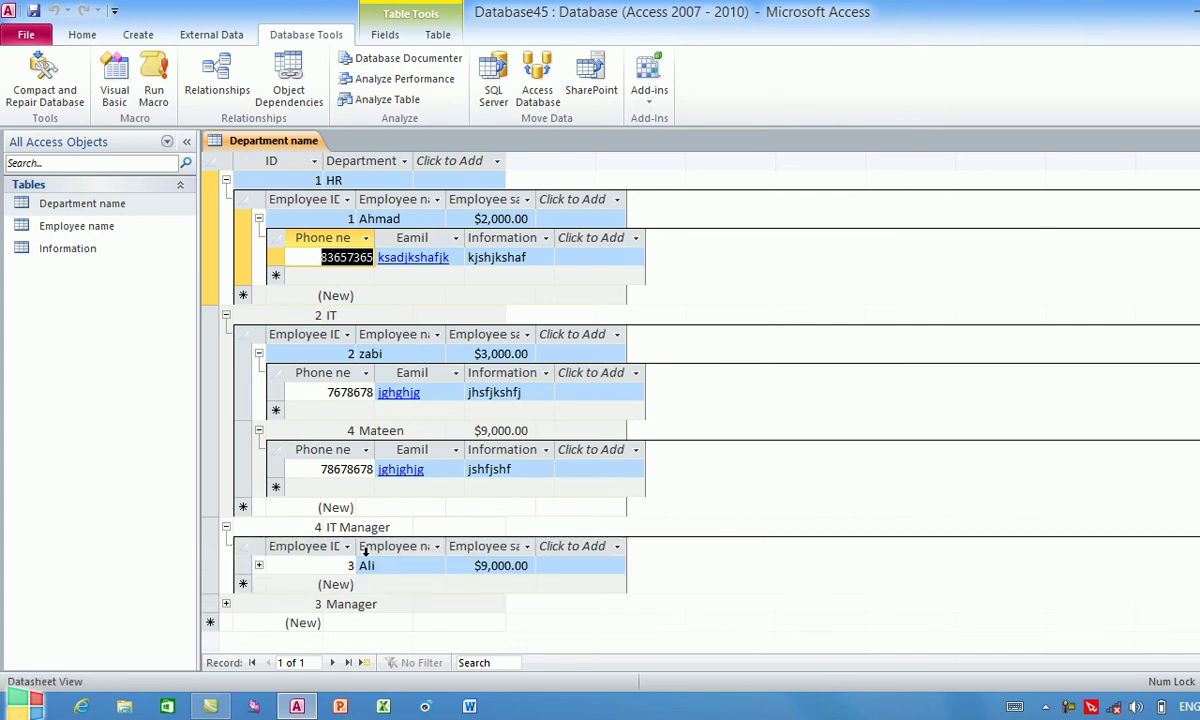
pyautogui.click(259, 565)
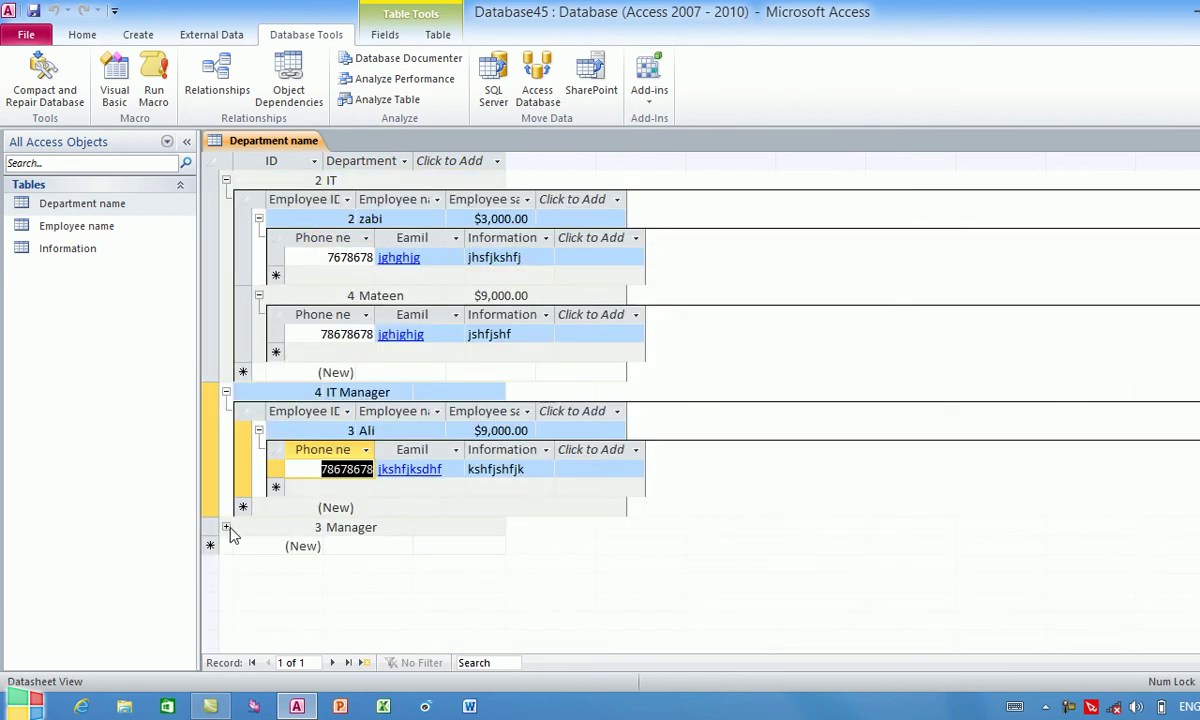
pyautogui.click(226, 528)
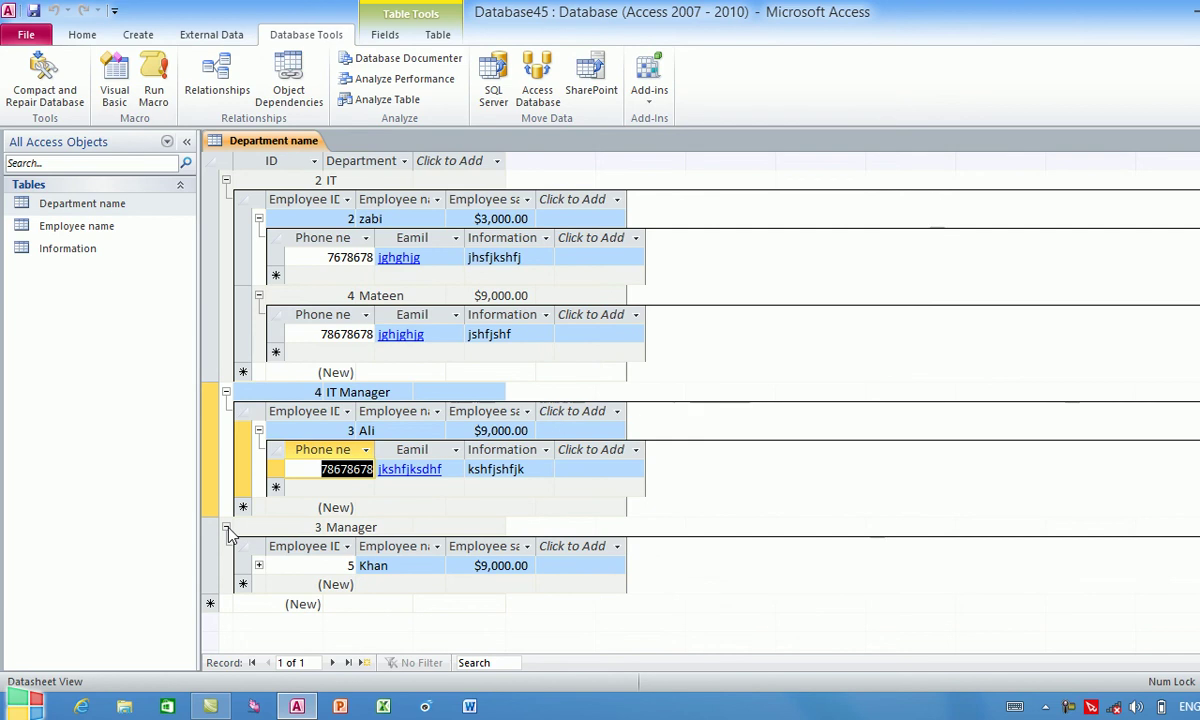
pyautogui.click(258, 565)
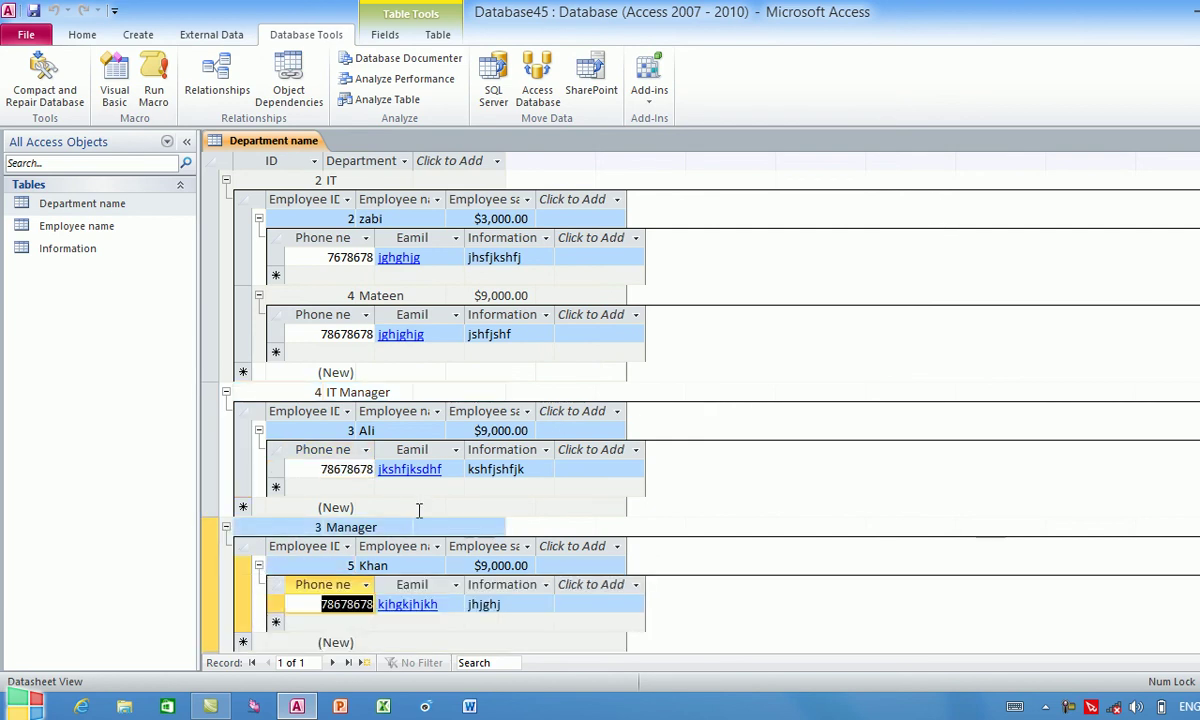
pyautogui.scroll(1, 508, 316)
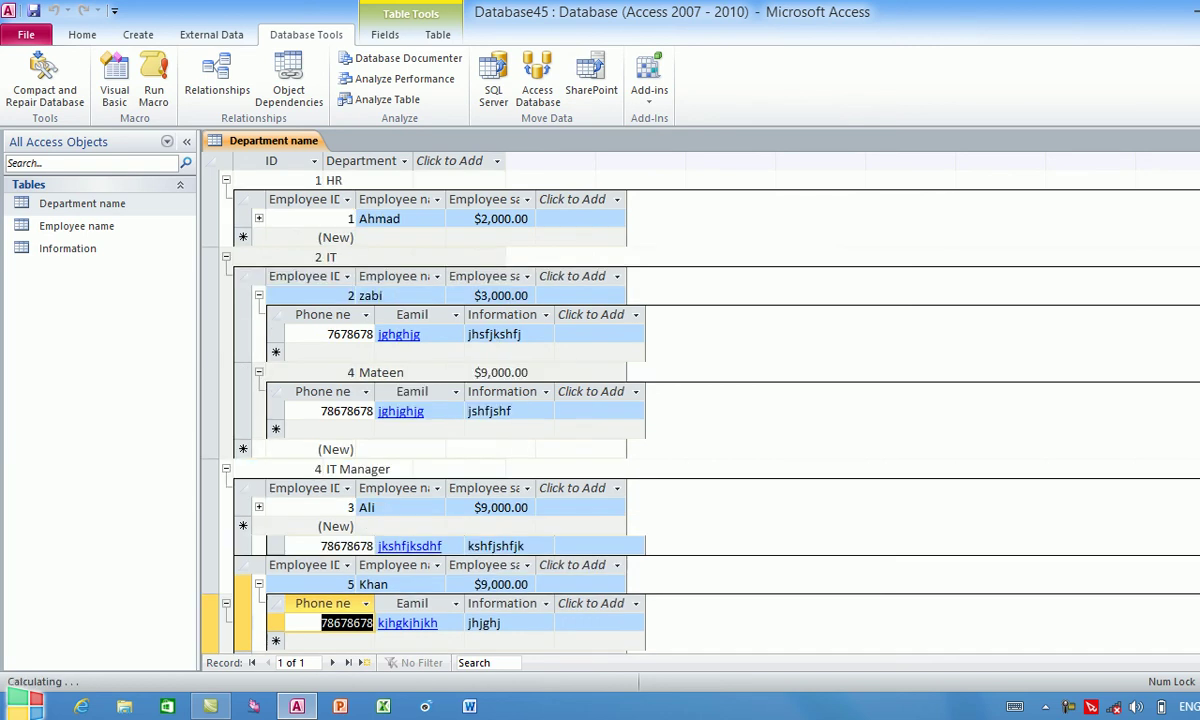
# Open the Employee name table, check the first employee's related record, and close both open tables.
pyautogui.doubleClick(100, 227)
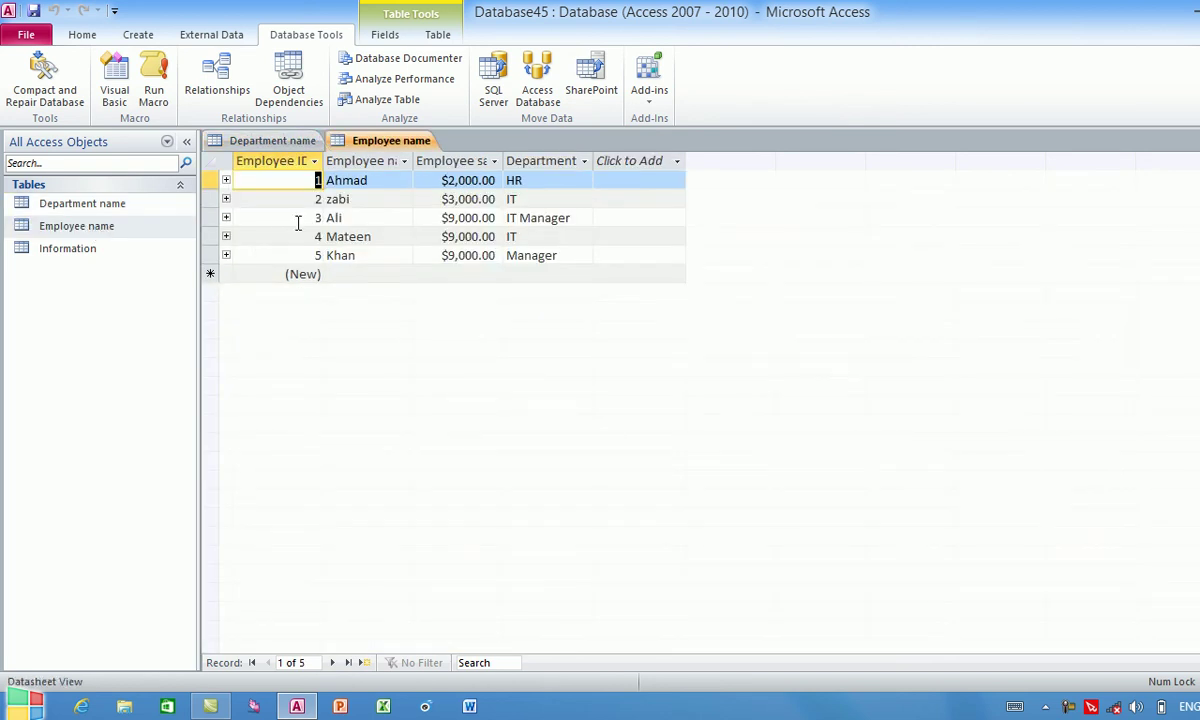
pyautogui.click(226, 181)
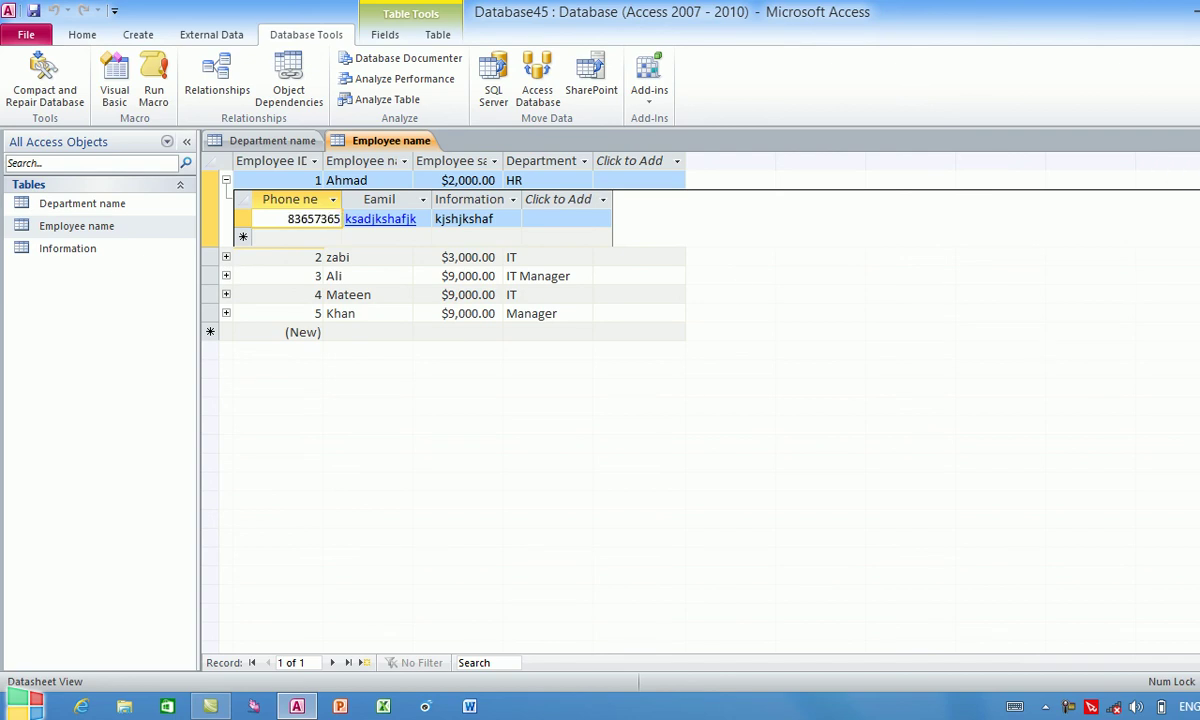
pyautogui.click(1192, 141)
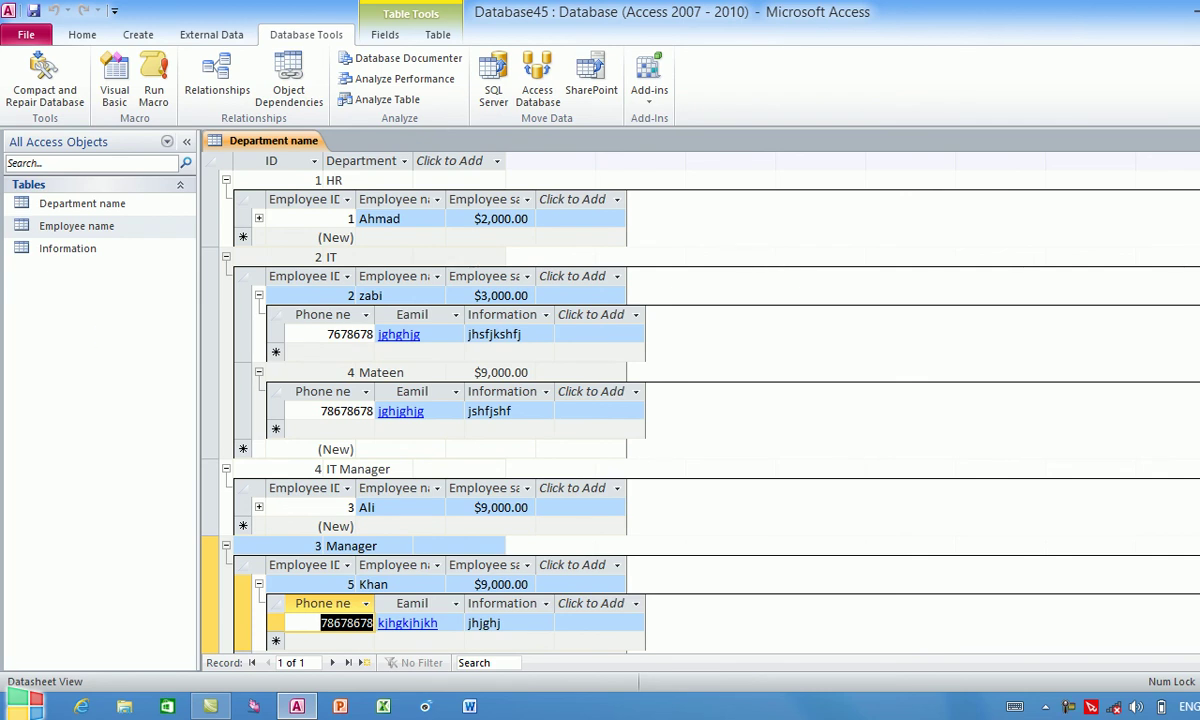
pyautogui.click(1192, 141)
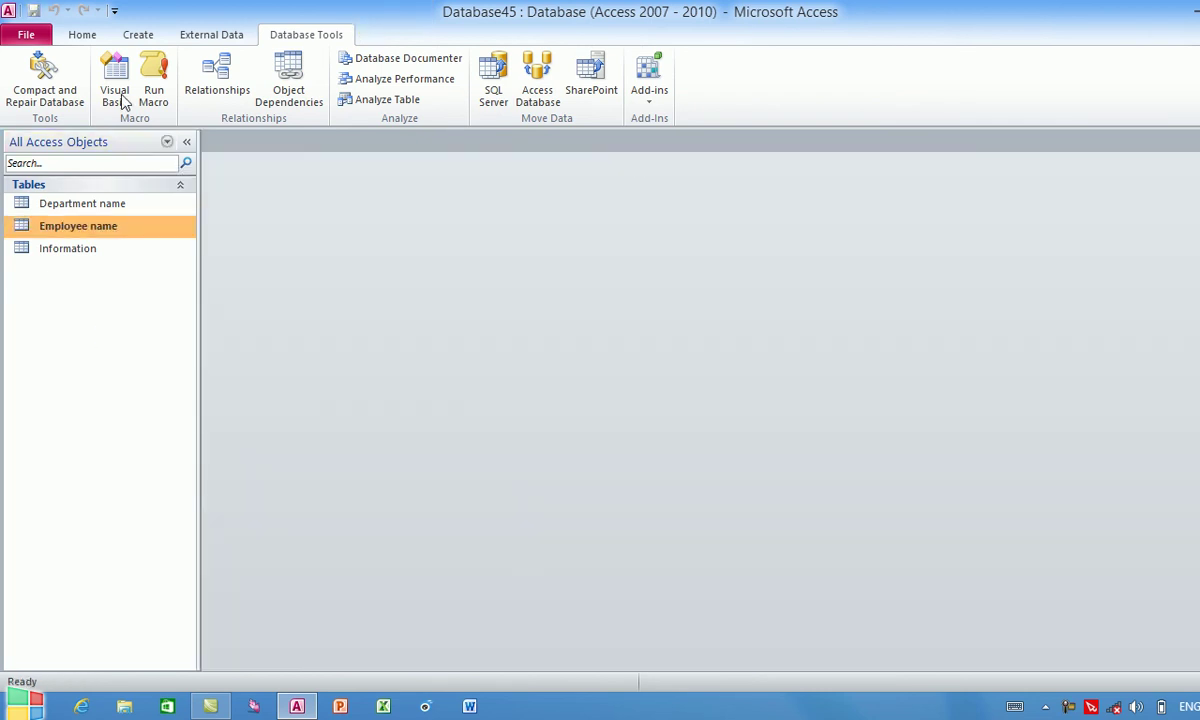
# Start the Report Wizard and choose the Employee name table as the source of the report's fields.
pyautogui.click(136, 37)
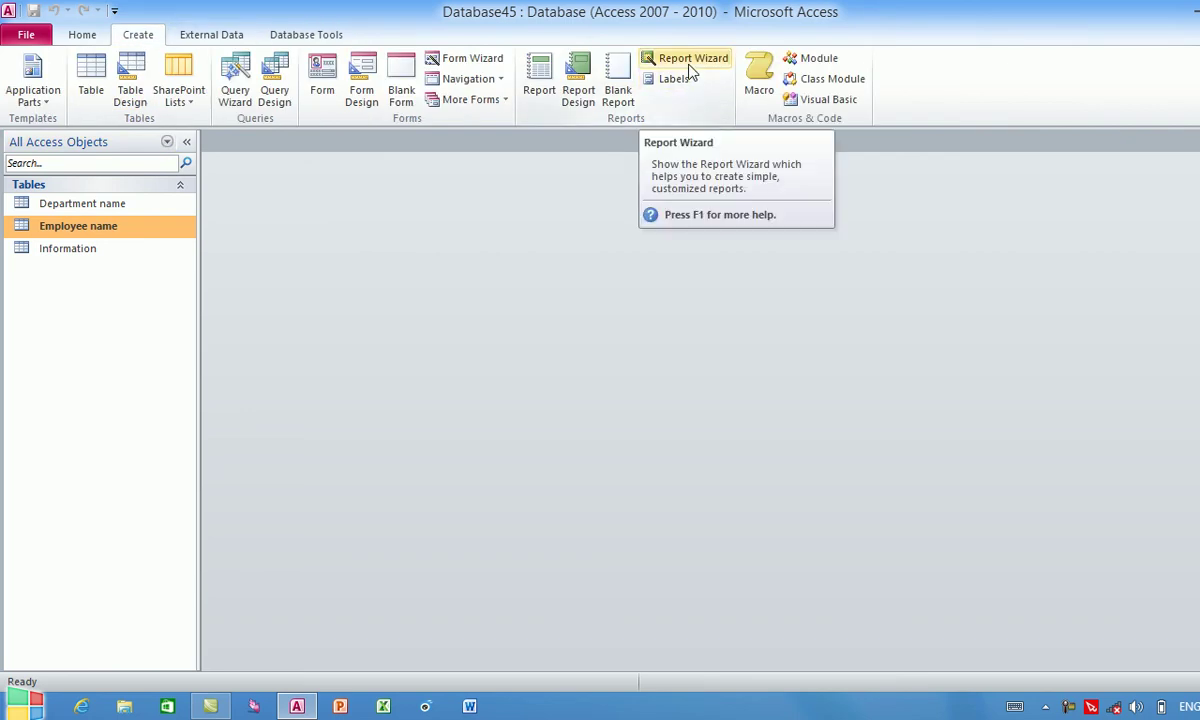
pyautogui.click(690, 60)
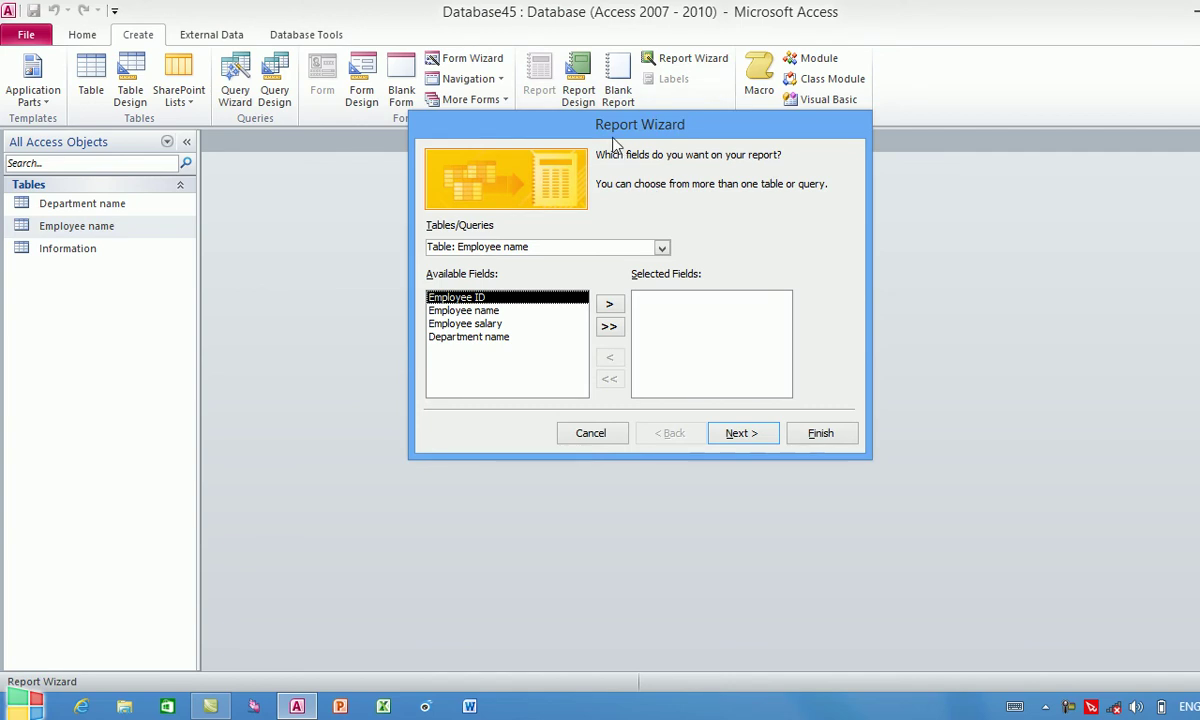
pyautogui.click(483, 203)
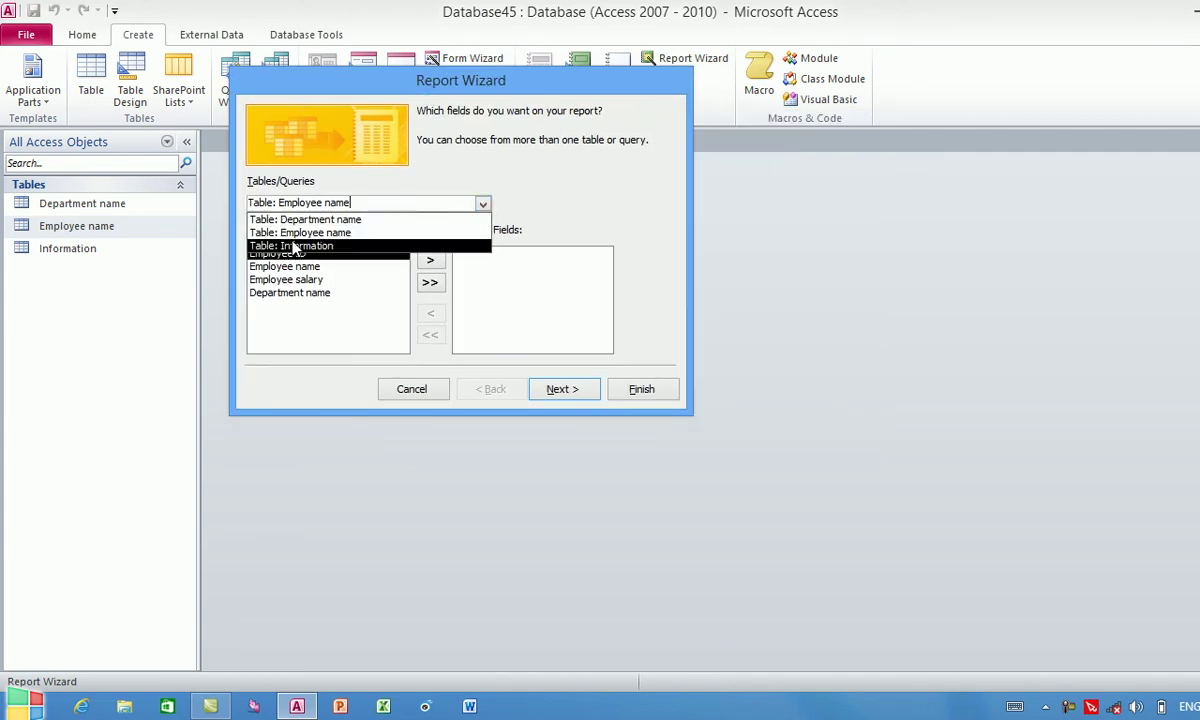
pyautogui.click(294, 233)
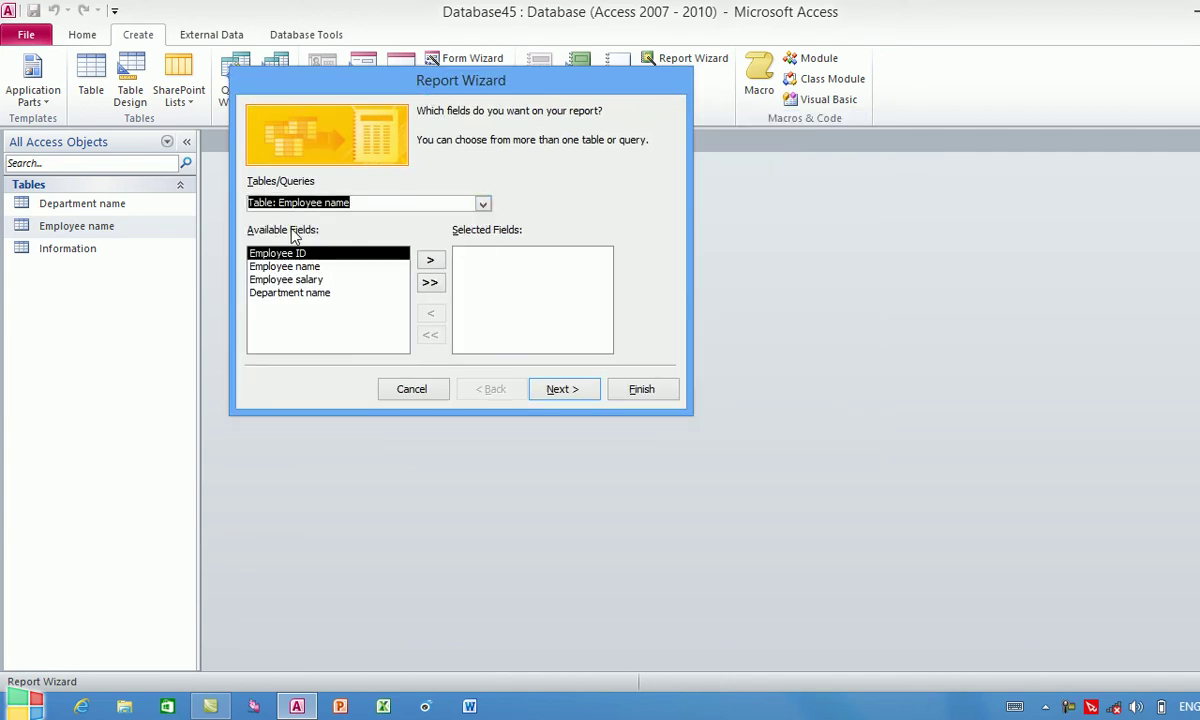
# Include all Employee name table fields, keep the default grouping, sorting and layout, and generate the report titled Employee name for preview.
pyautogui.click(430, 282)
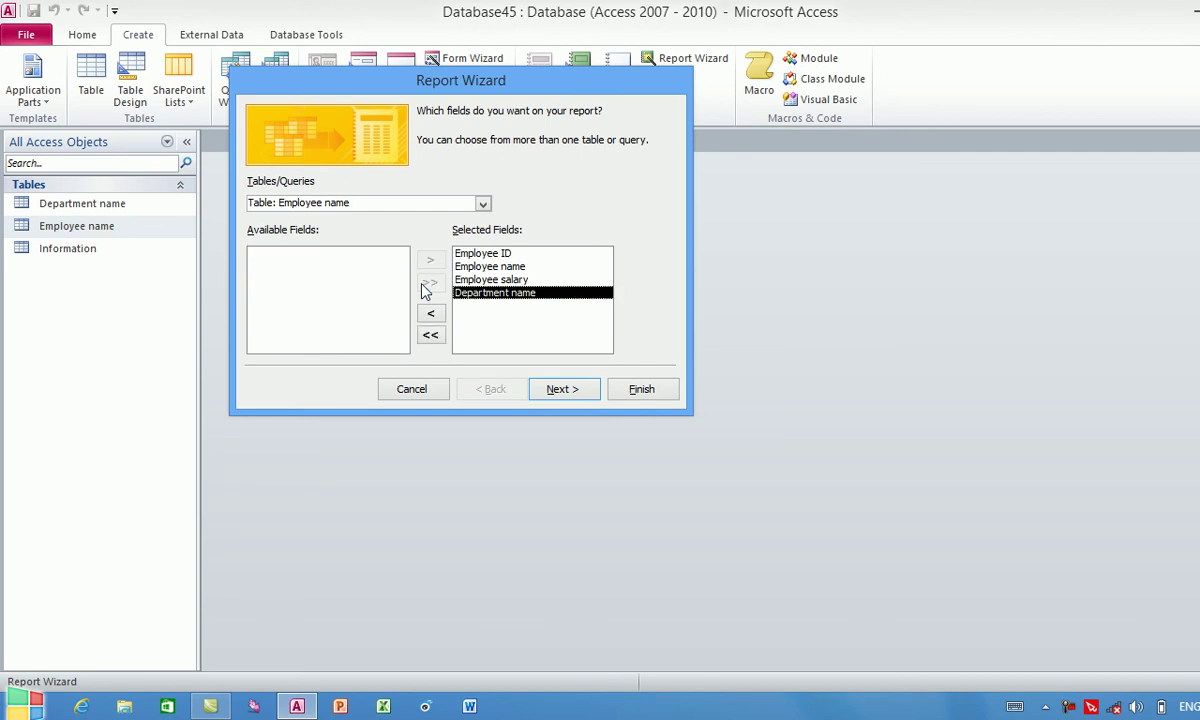
pyautogui.click(563, 389)
pyautogui.click(563, 389)
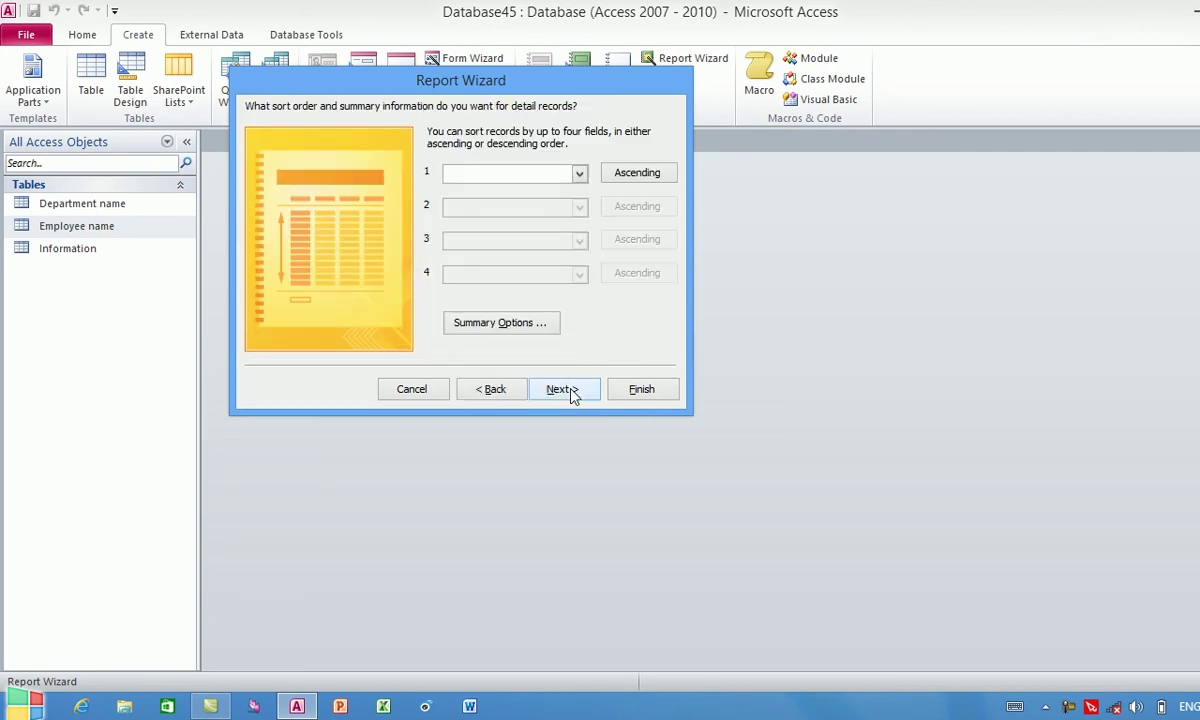
pyautogui.click(563, 389)
pyautogui.click(572, 394)
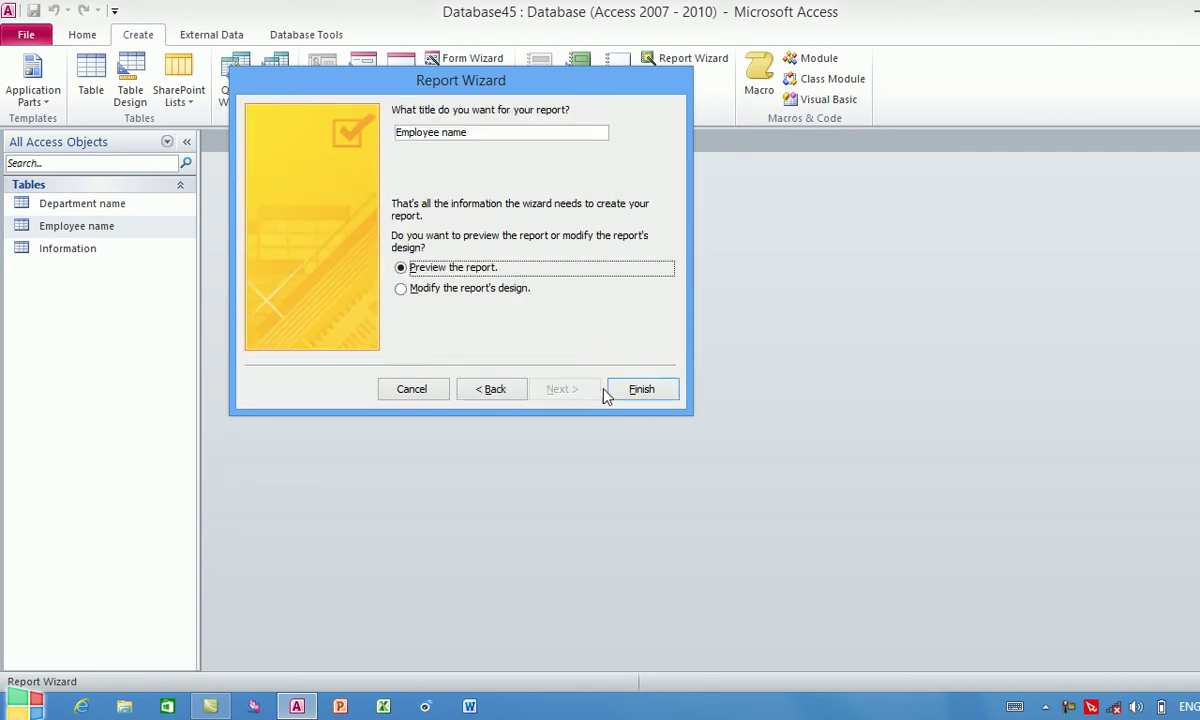
pyautogui.click(637, 392)
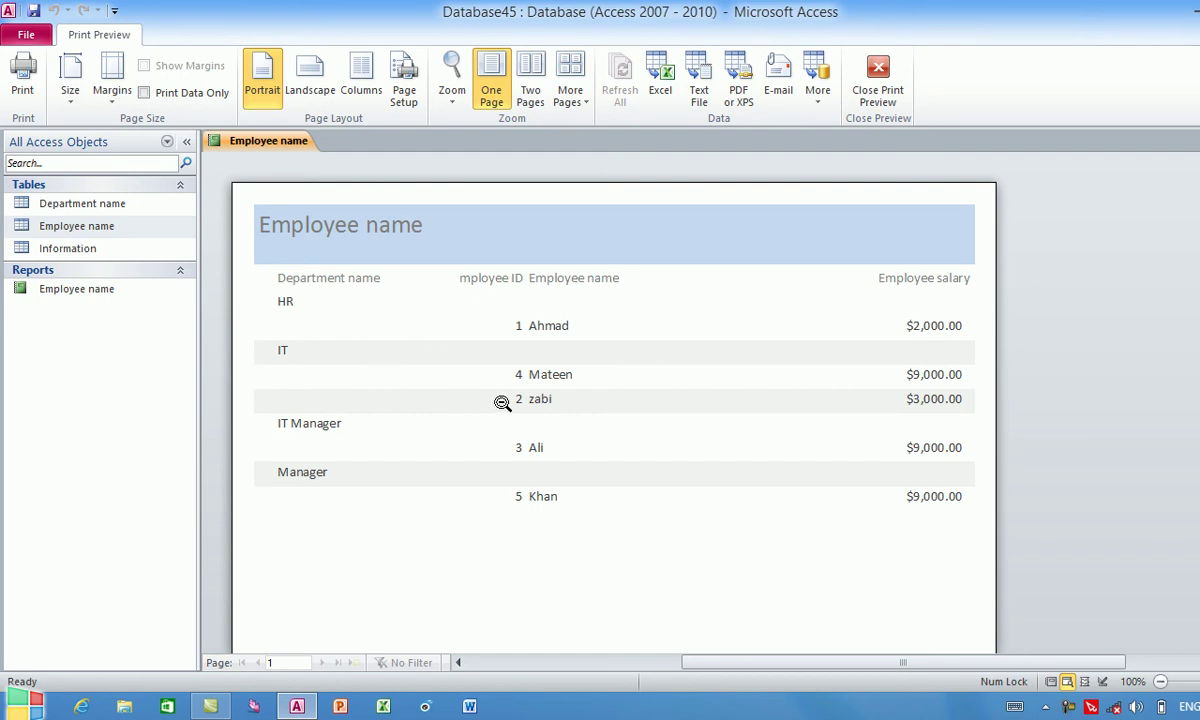
# Close the report preview and permanently delete the Employee name report.
pyautogui.hotkey('ctrl', 'w')
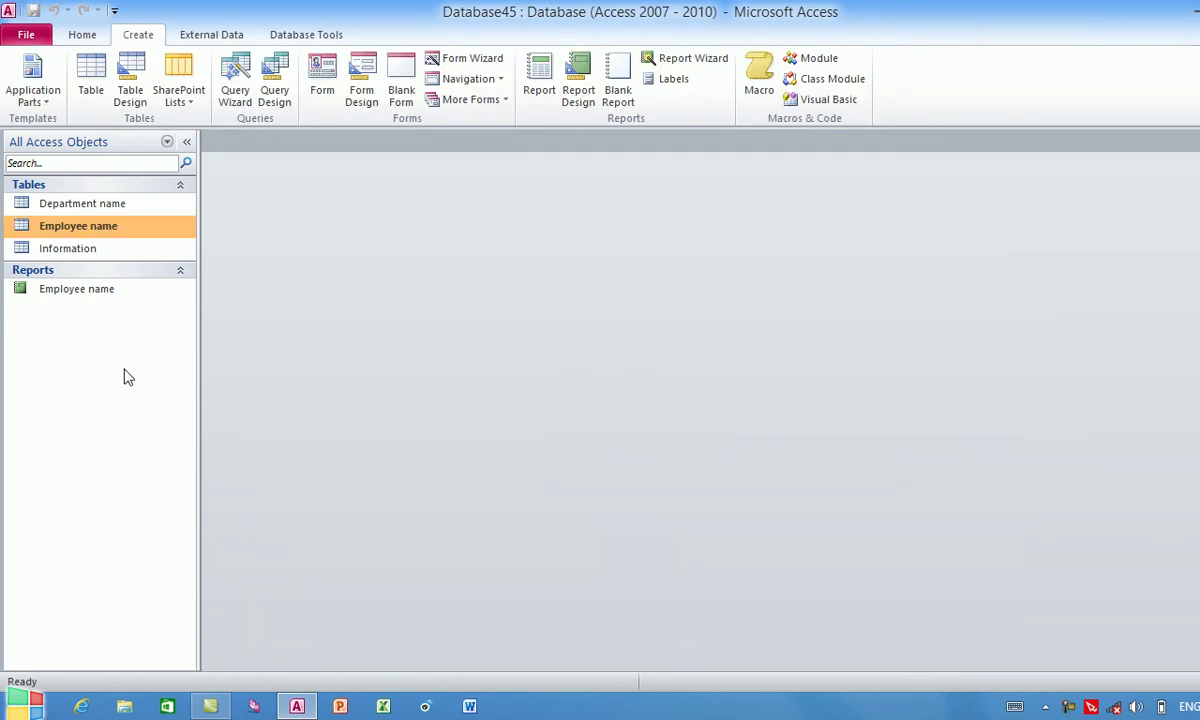
pyautogui.click(34, 289)
pyautogui.rightClick(34, 289)
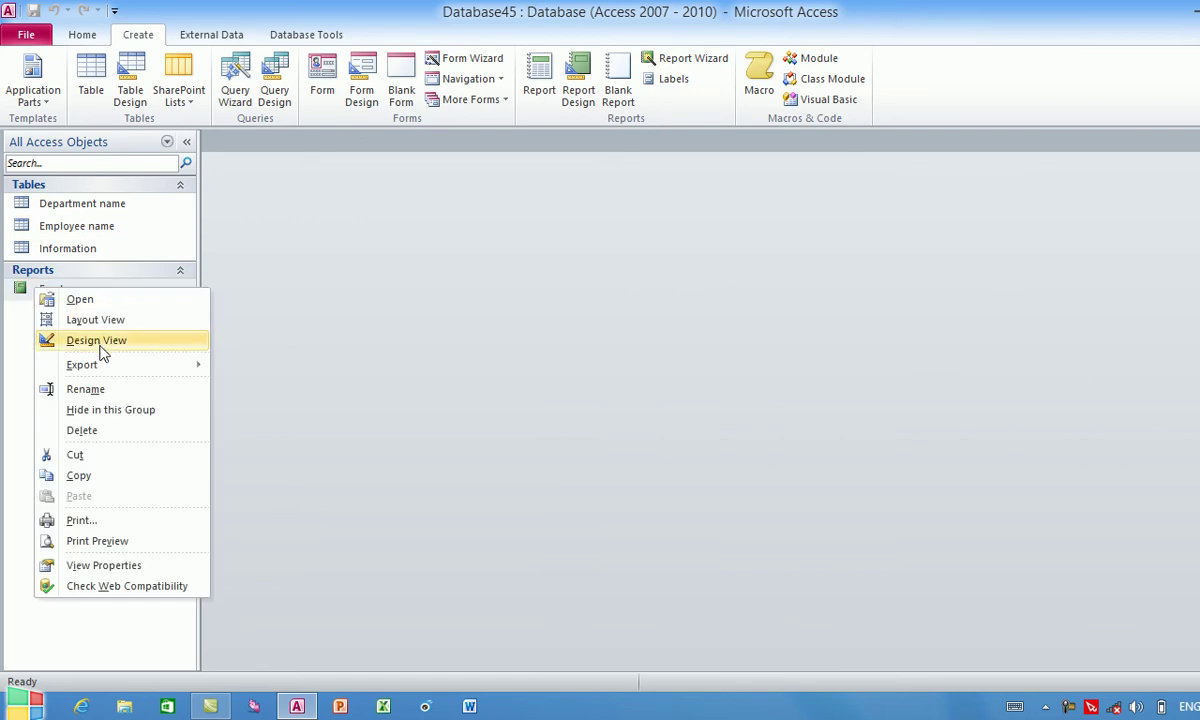
pyautogui.click(90, 430)
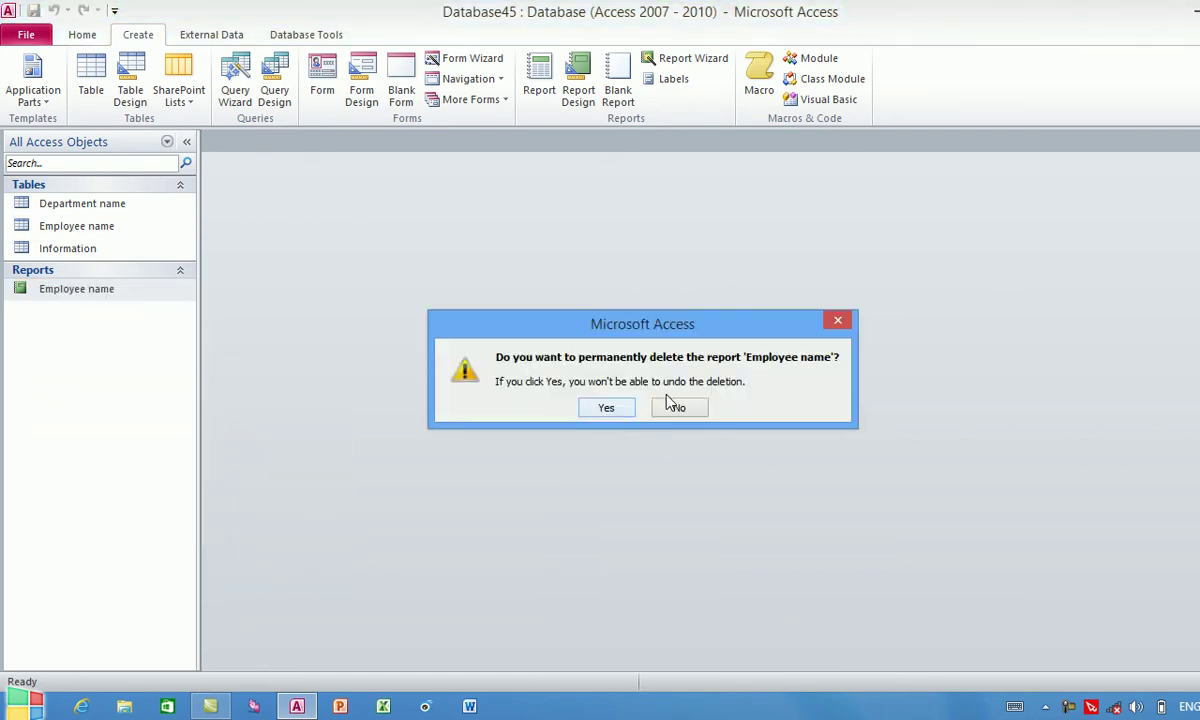
pyautogui.click(605, 407)
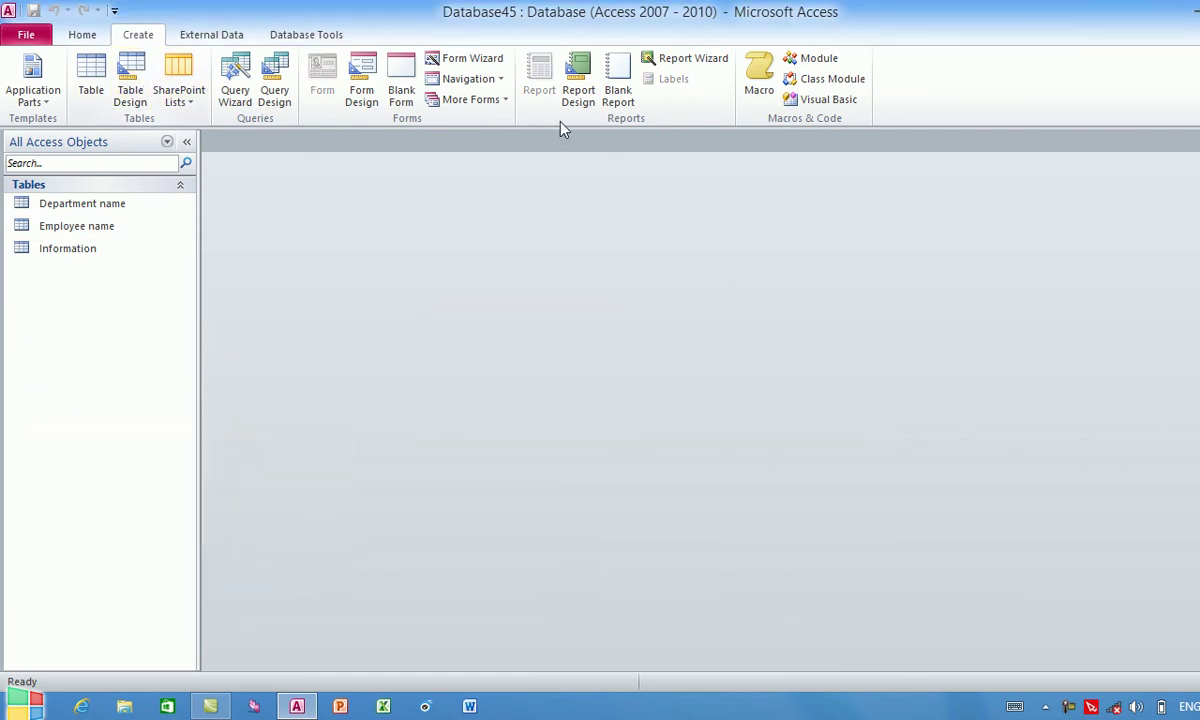
# Create another report with the Report Wizard from all Employee name table fields, advancing past field selection before finishing.
pyautogui.click(685, 58)
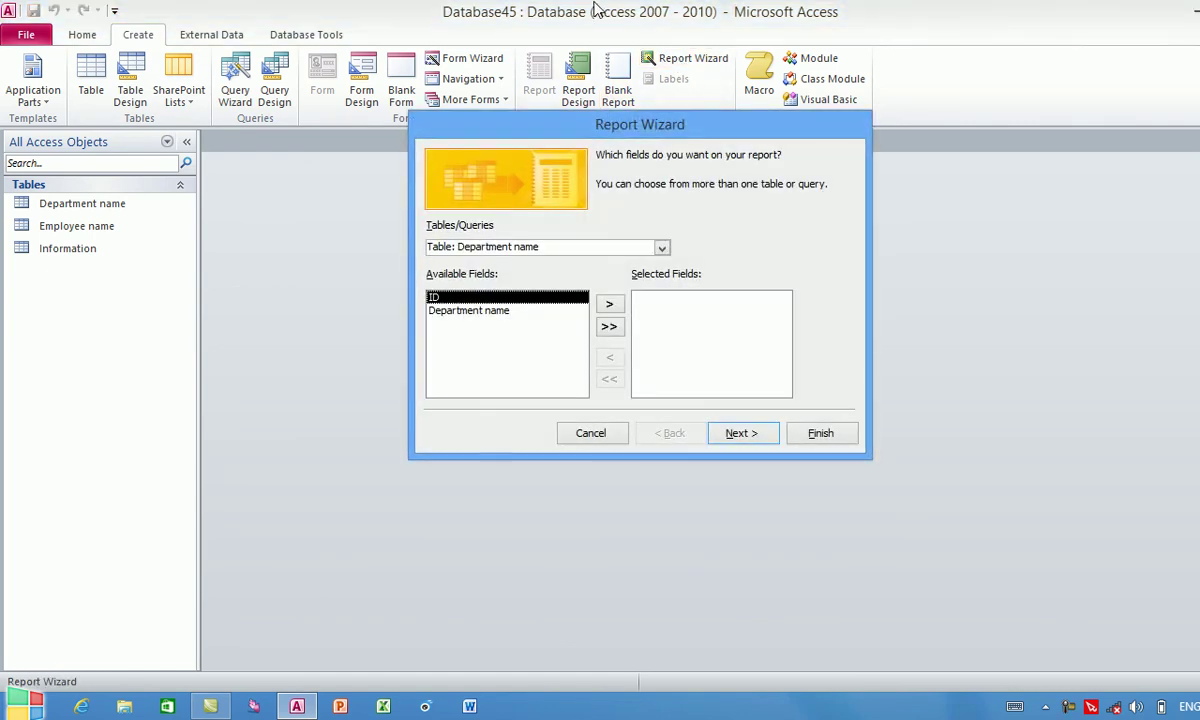
pyautogui.click(661, 247)
pyautogui.click(500, 279)
pyautogui.click(610, 326)
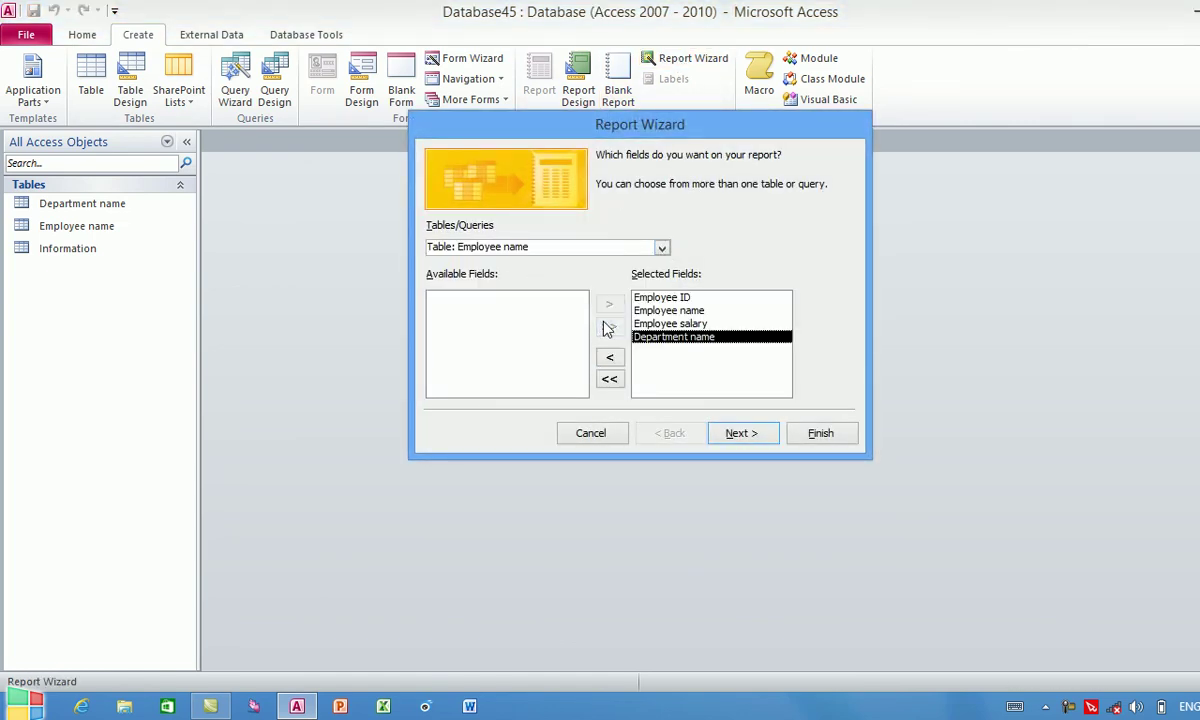
pyautogui.click(742, 432)
pyautogui.click(818, 433)
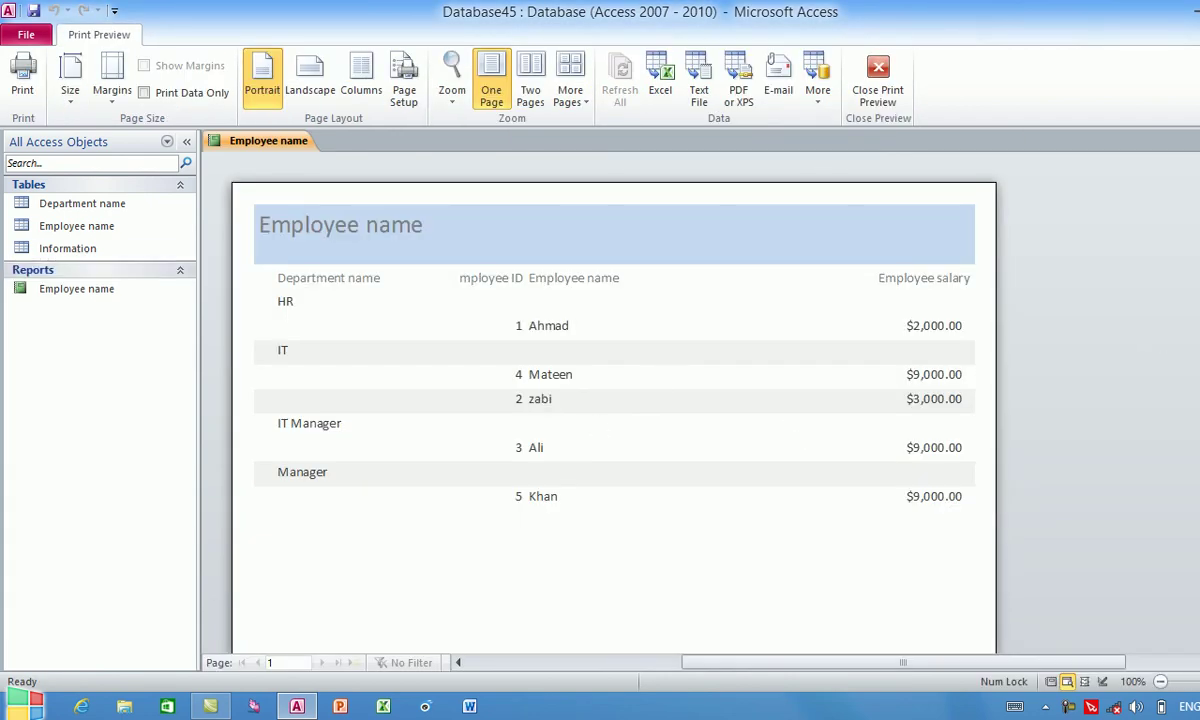
# Close the preview of the recreated Employee name report and permanently delete that report.
pyautogui.hotkey('ctrl', 'w')
pyautogui.click(70, 290)
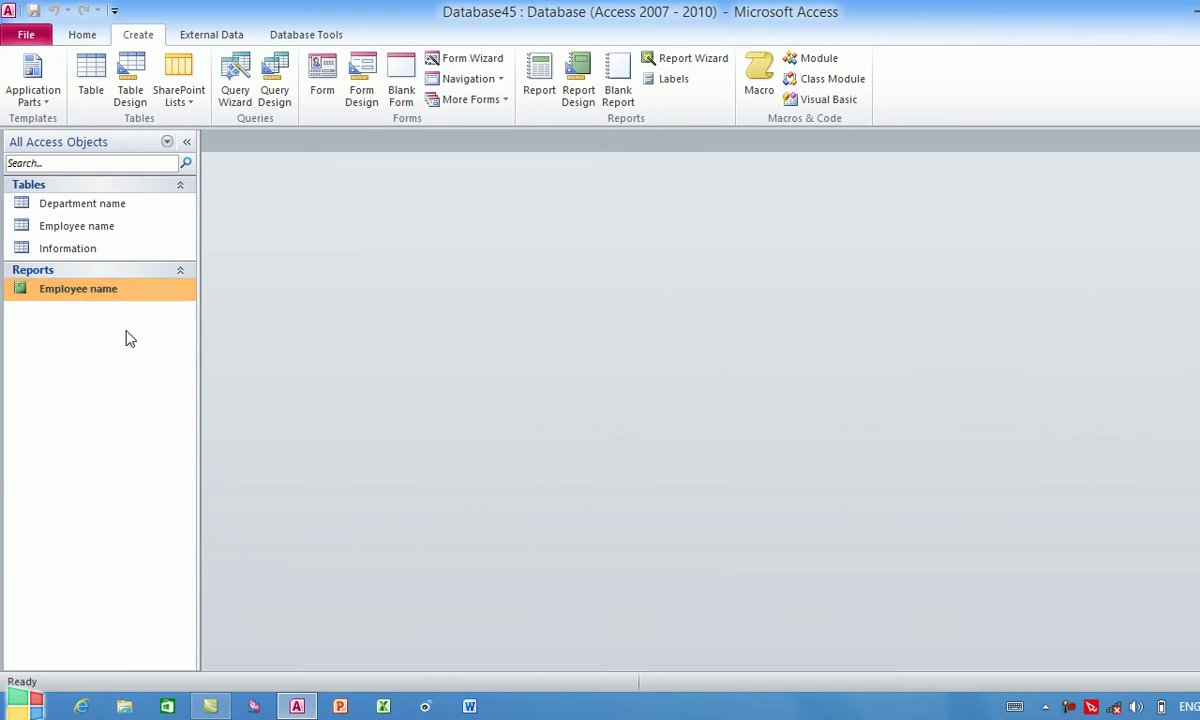
pyautogui.rightClick(38, 290)
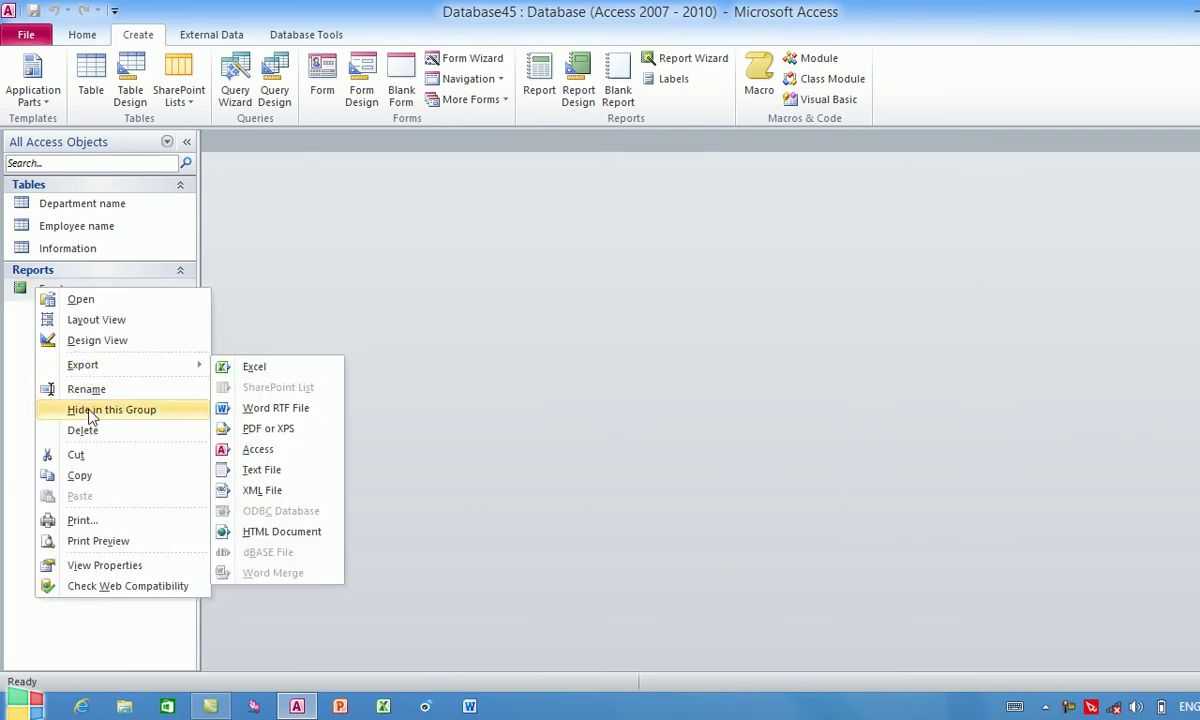
pyautogui.click(84, 430)
pyautogui.click(612, 410)
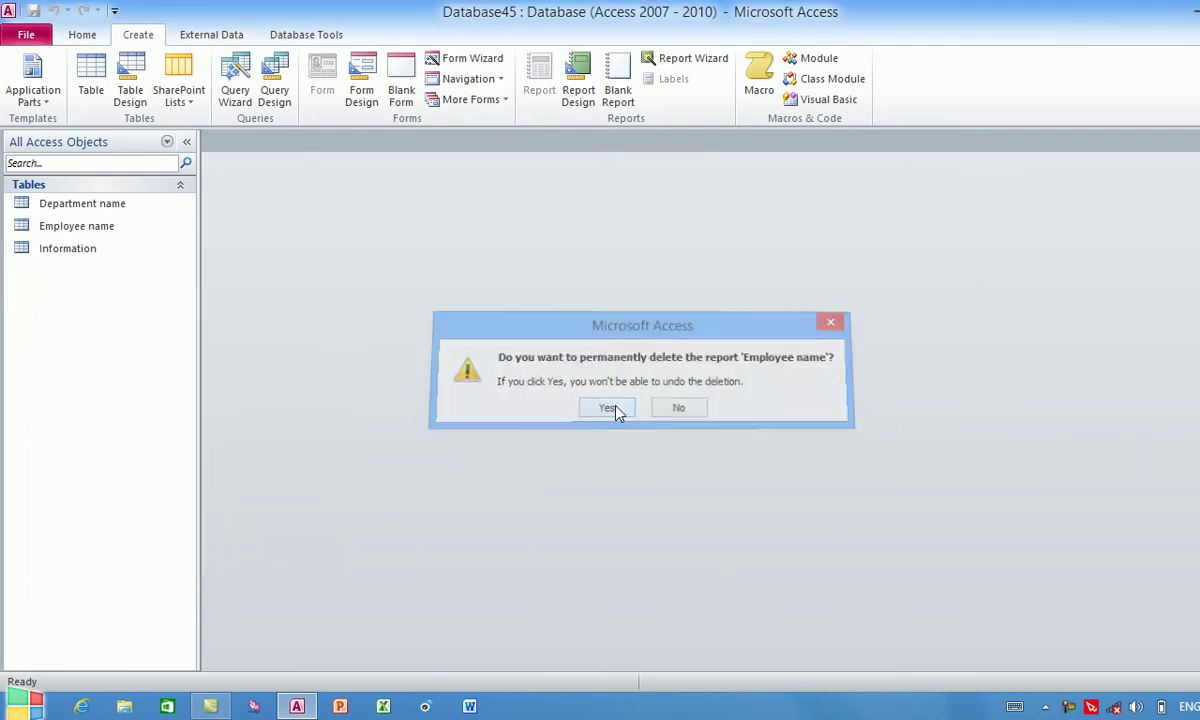
# Create a report with the Report Wizard from all Employee name table fields, finishing directly from the field selection.
pyautogui.click(660, 59)
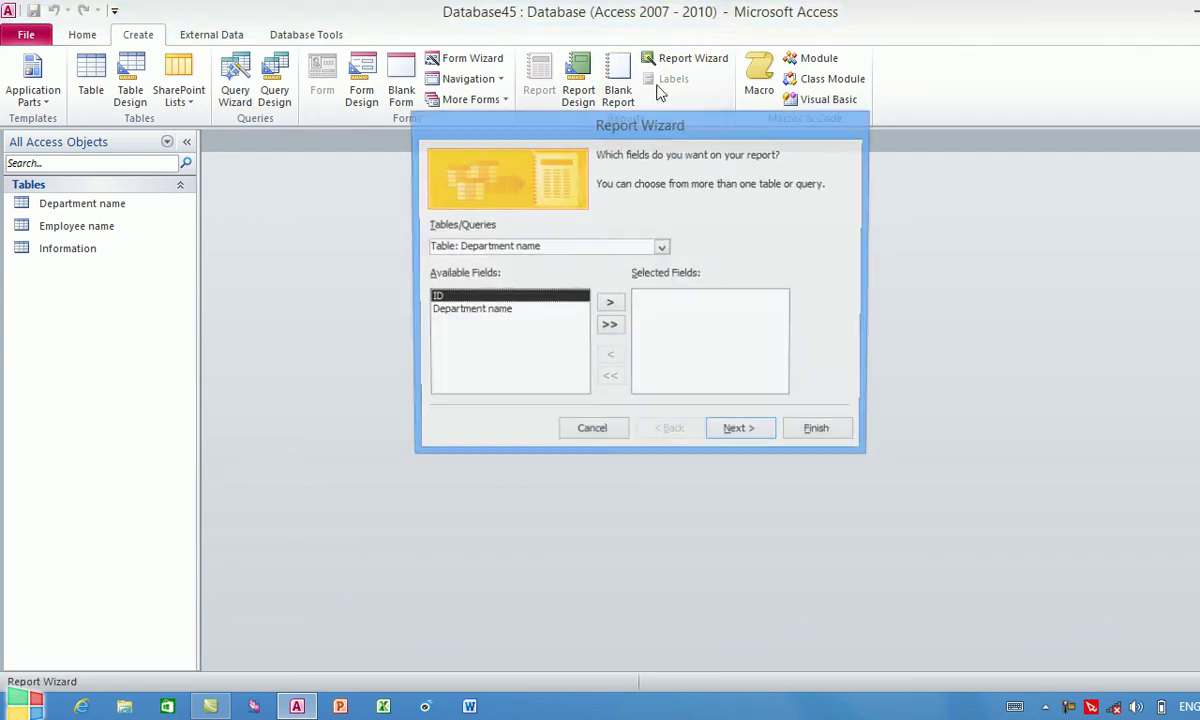
pyautogui.click(661, 249)
pyautogui.click(530, 273)
pyautogui.click(609, 326)
pyautogui.click(815, 433)
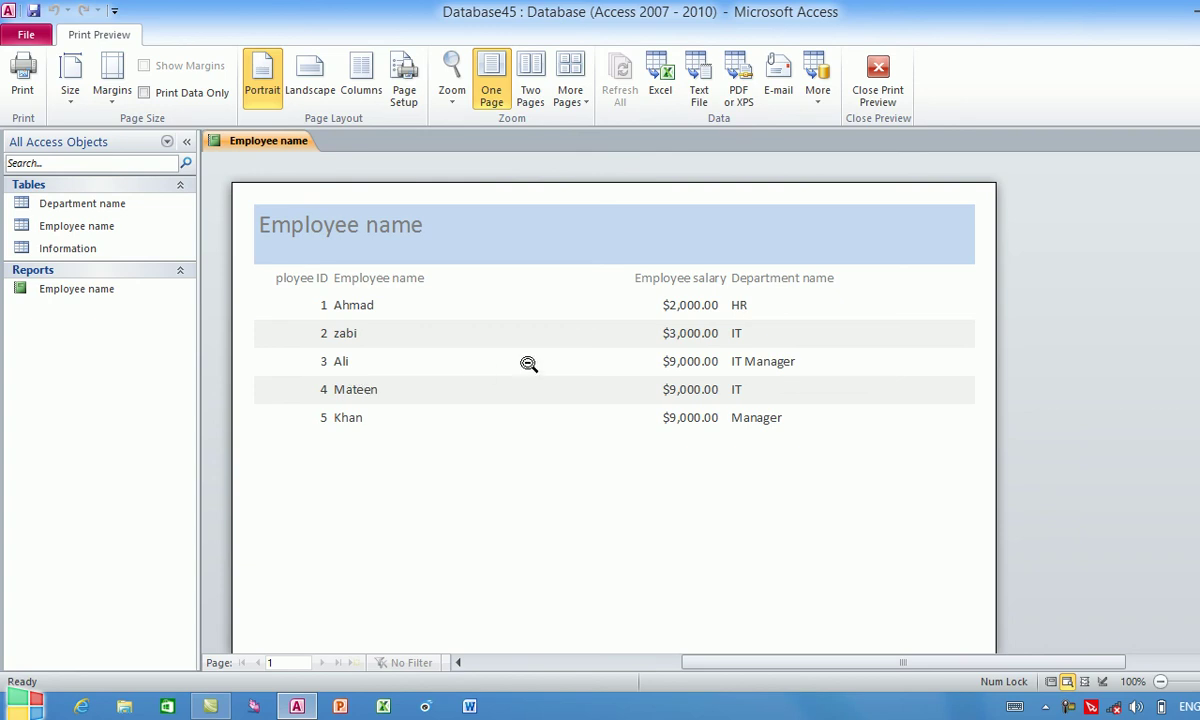
# Examine the Employee name report preview at several zoom levels and close it.
pyautogui.click(779, 429)
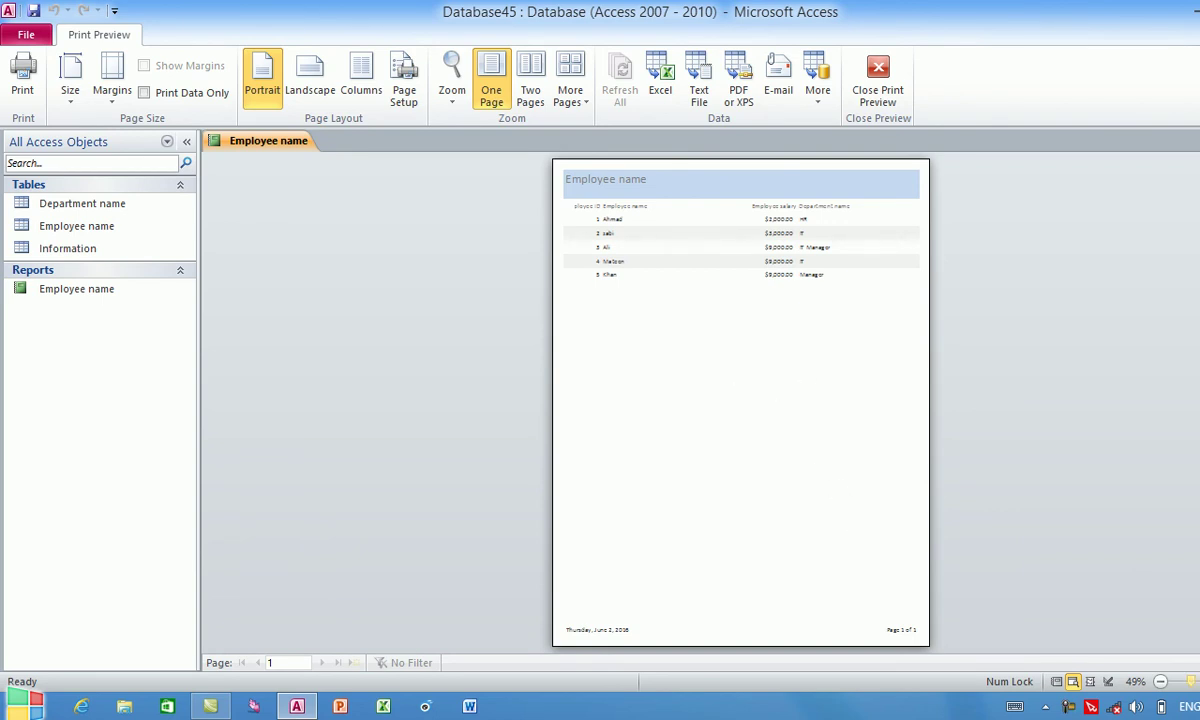
pyautogui.press('z')
pyautogui.scroll(2, 600, 420)
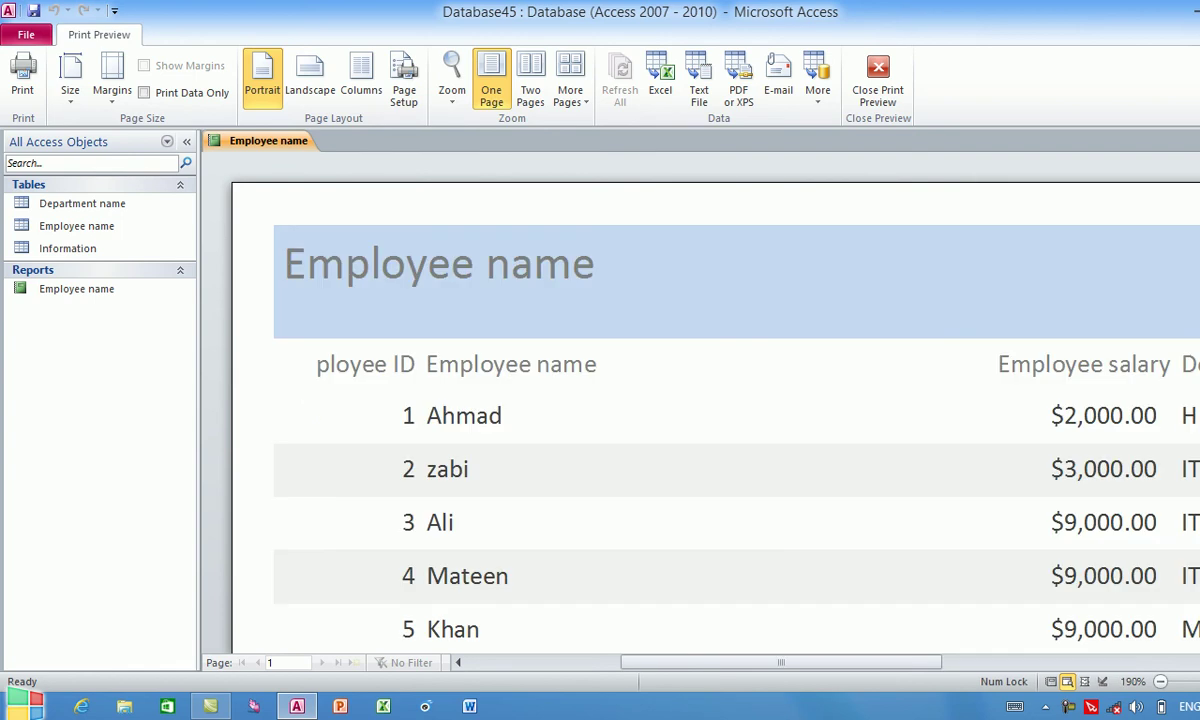
pyautogui.scroll(2, 600, 420)
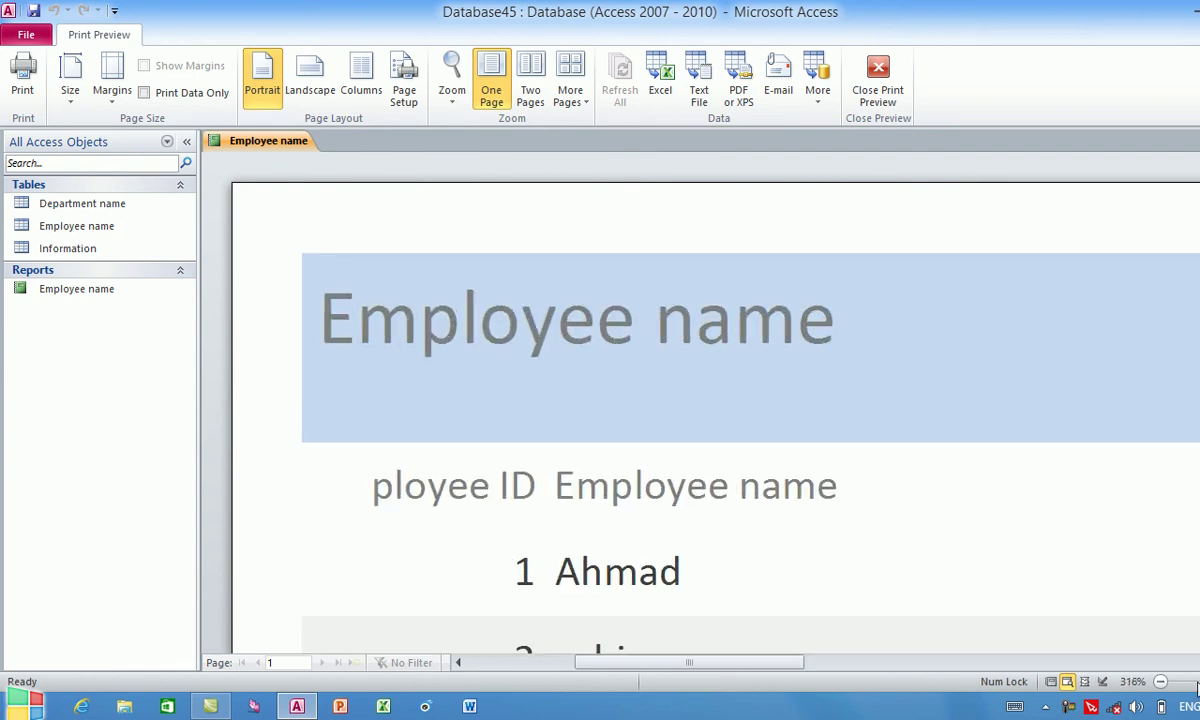
pyautogui.click(1196, 684)
pyautogui.click(1196, 684)
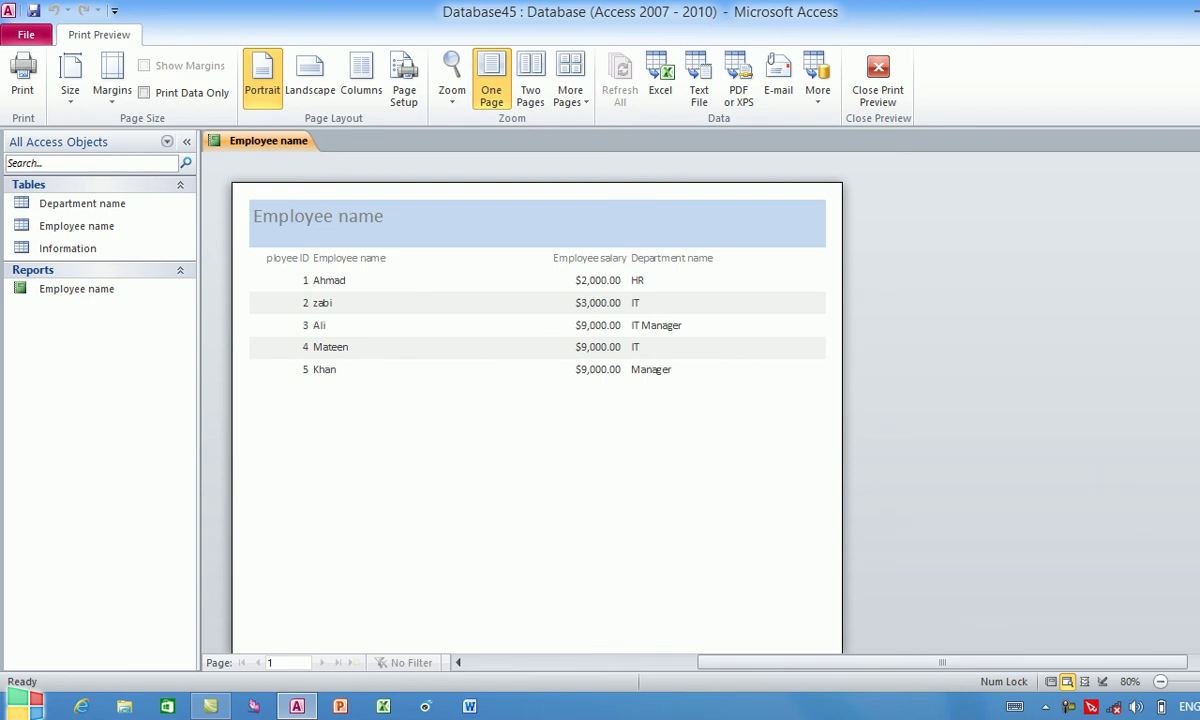
pyautogui.press('Escape')
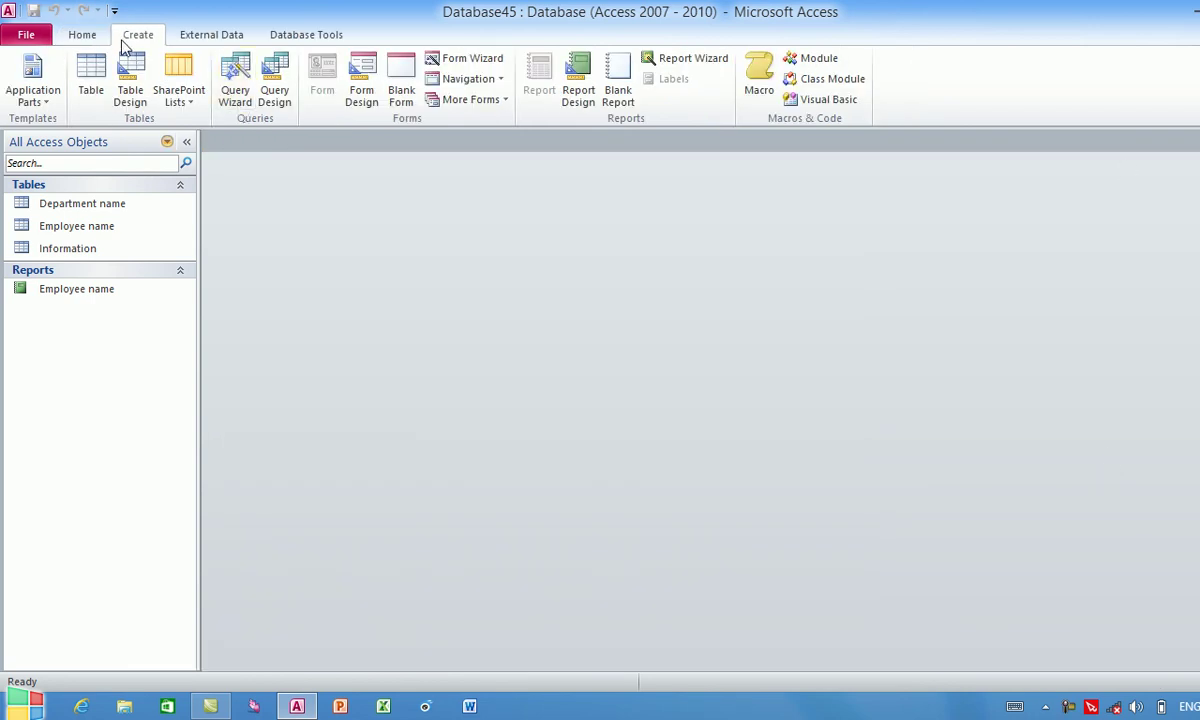
# Create a query in Design view and add the Department name, Employee name and Information tables to it.
pyautogui.click(281, 99)
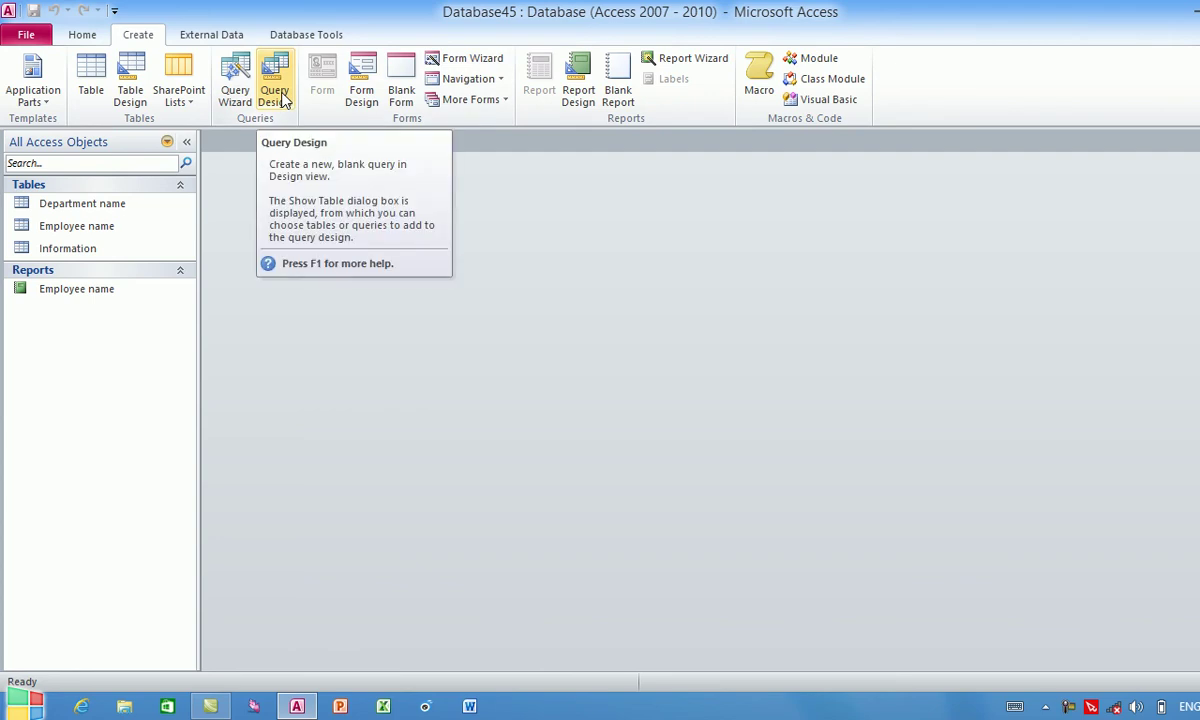
pyautogui.click(283, 98)
pyautogui.moveTo(640, 415); pyautogui.dragTo(660, 201)
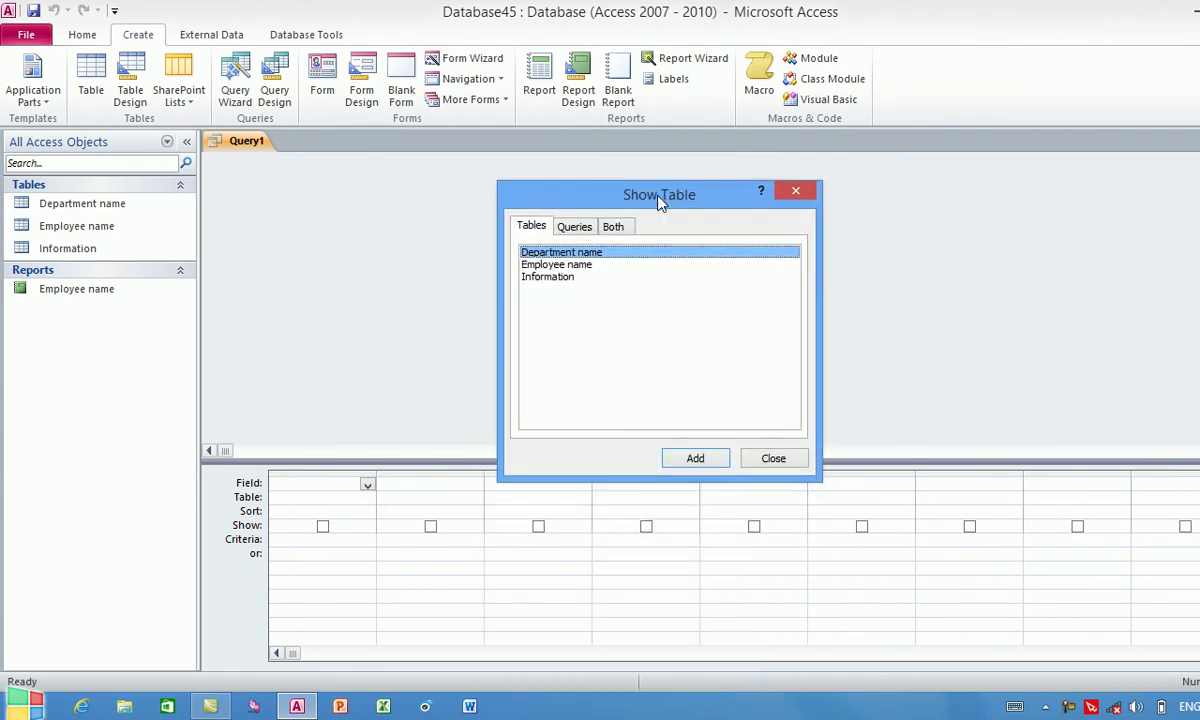
pyautogui.keyDown('ctrl'); pyautogui.click(556, 264); pyautogui.keyUp('ctrl')
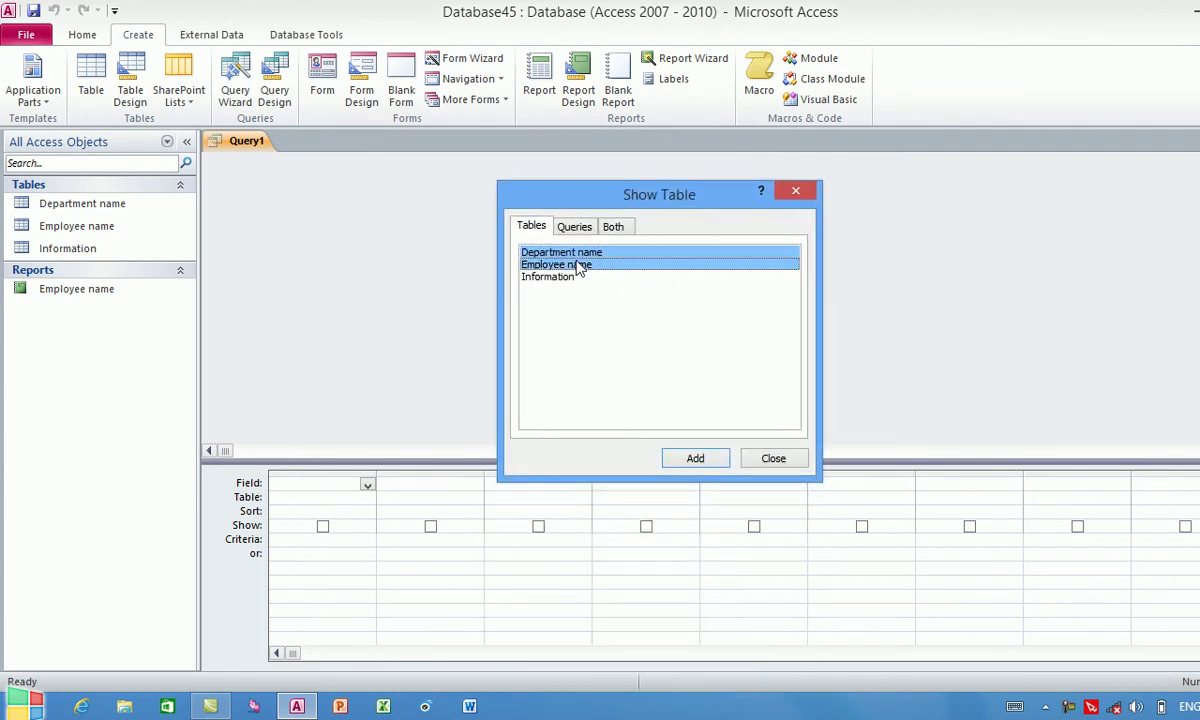
pyautogui.keyDown('ctrl'); pyautogui.click(545, 285); pyautogui.keyUp('ctrl')
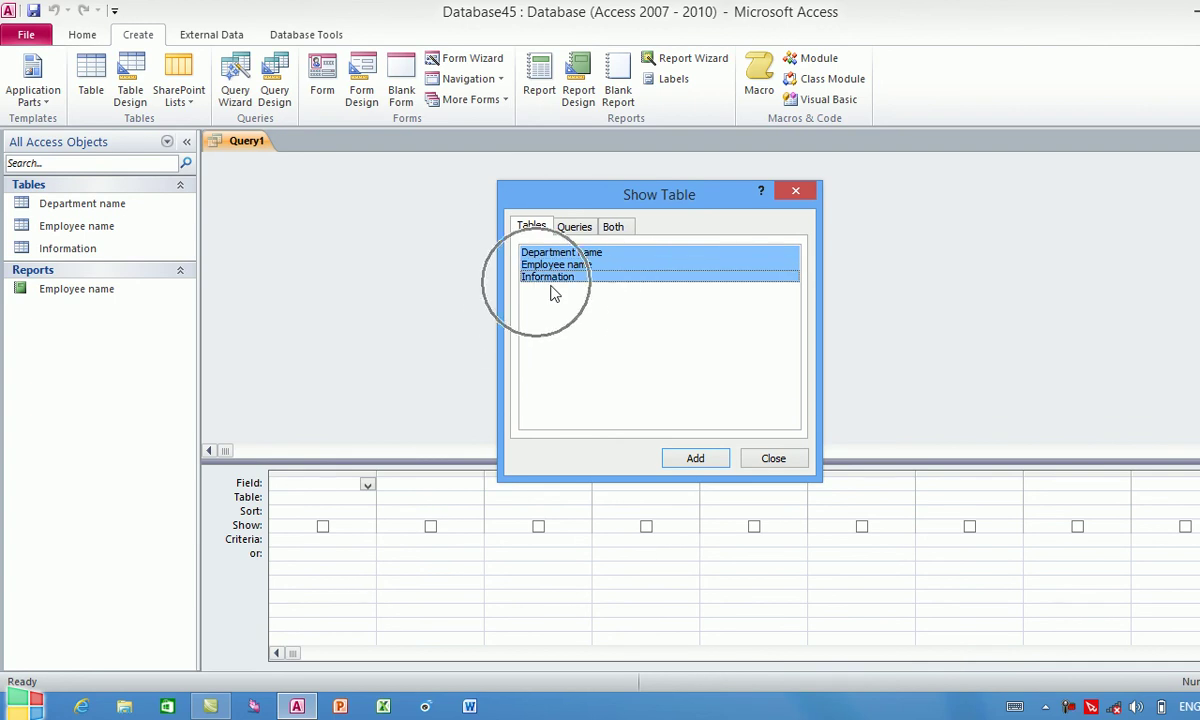
pyautogui.click(692, 457)
pyautogui.click(771, 458)
# Delete the join between the Department name and Information tables' ID fields, and place the Employee name table between them.
pyautogui.moveTo(485, 180); pyautogui.dragTo(490, 277)
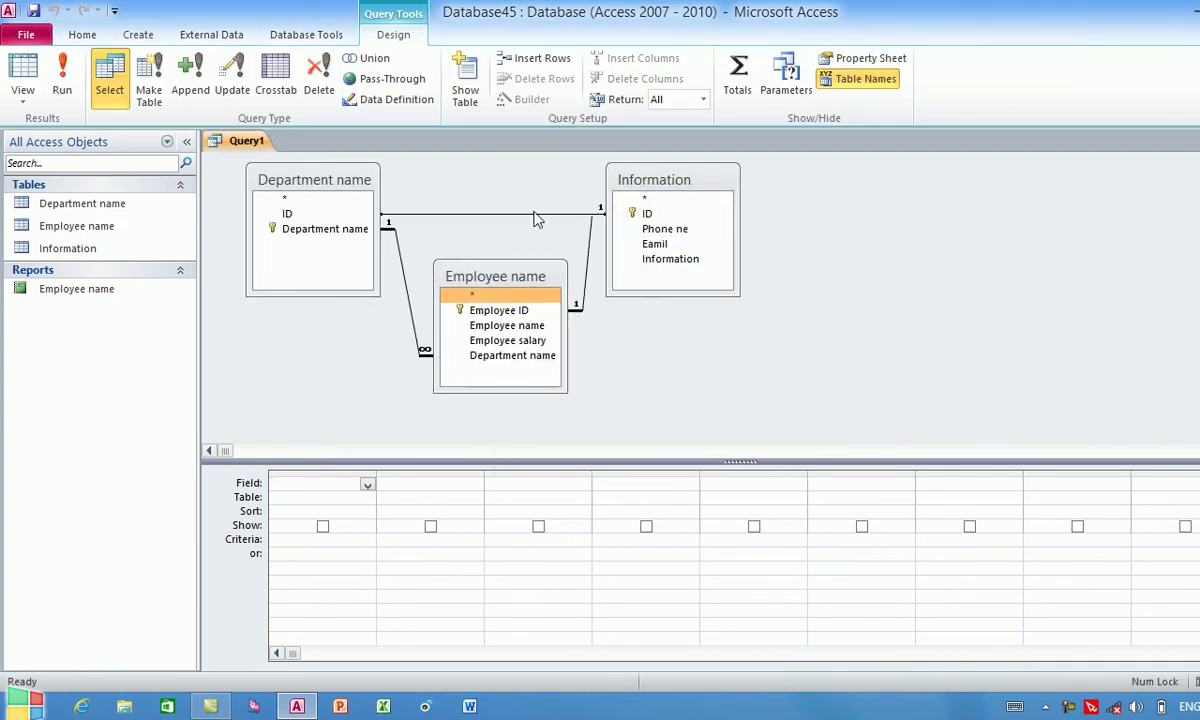
pyautogui.rightClick(440, 215)
pyautogui.click(477, 248)
pyautogui.moveTo(490, 275); pyautogui.dragTo(491, 195)
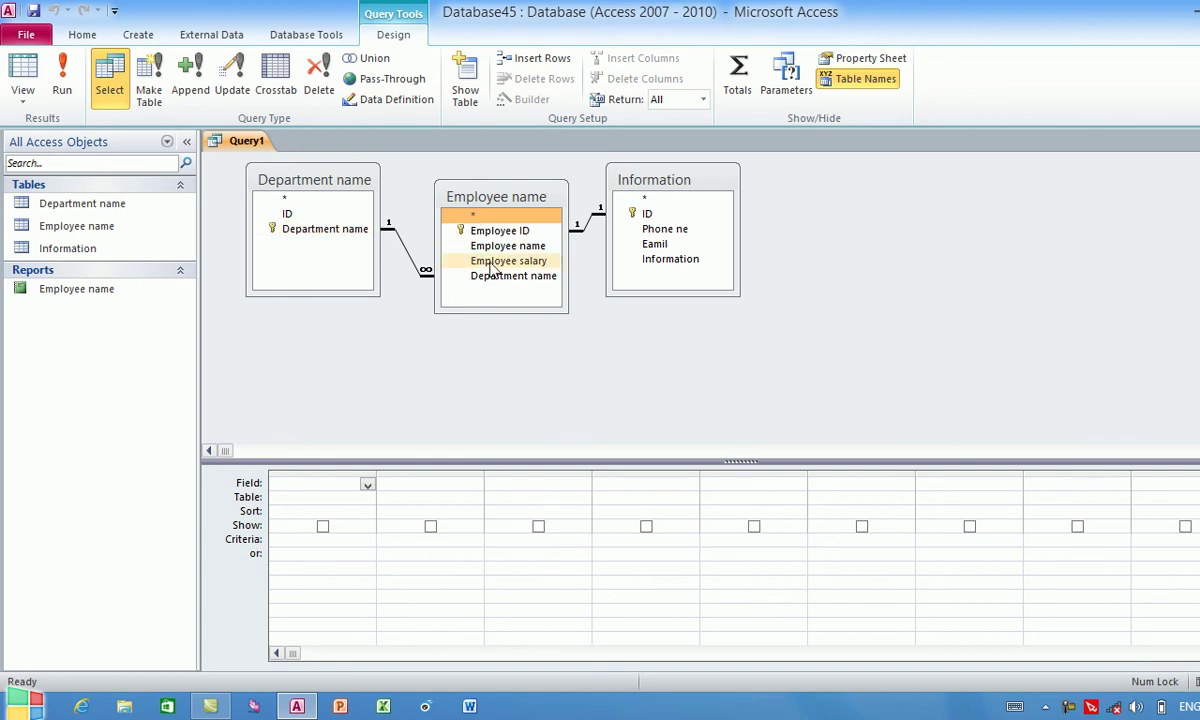
# Add Employee ID, Employee name, Employee salary, Department name, Phone ne, Eamil and Information as the query's output fields.
pyautogui.moveTo(497, 230); pyautogui.dragTo(300, 485)
pyautogui.moveTo(505, 245); pyautogui.dragTo(438, 486)
pyautogui.moveTo(530, 264); pyautogui.dragTo(530, 486)
pyautogui.moveTo(485, 288); pyautogui.dragTo(625, 484)
pyautogui.moveTo(665, 229); pyautogui.dragTo(755, 484)
pyautogui.moveTo(663, 250); pyautogui.dragTo(832, 478)
pyautogui.moveTo(670, 259); pyautogui.dragTo(950, 490)
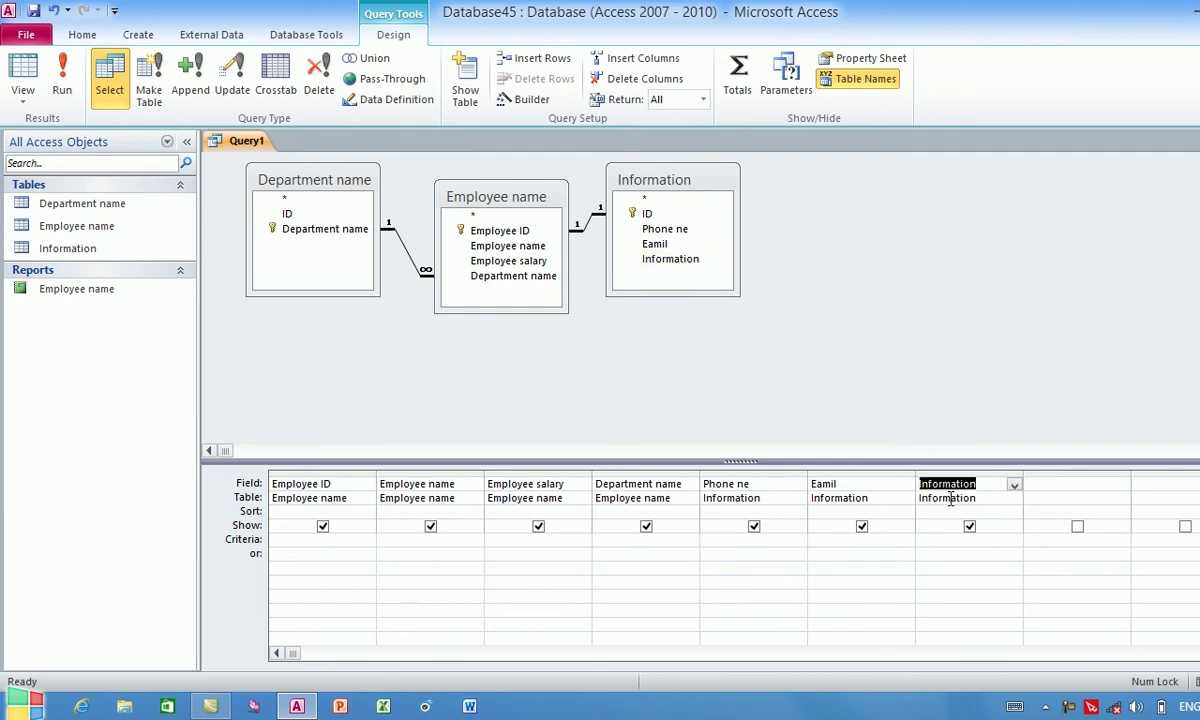
pyautogui.click(950, 498)
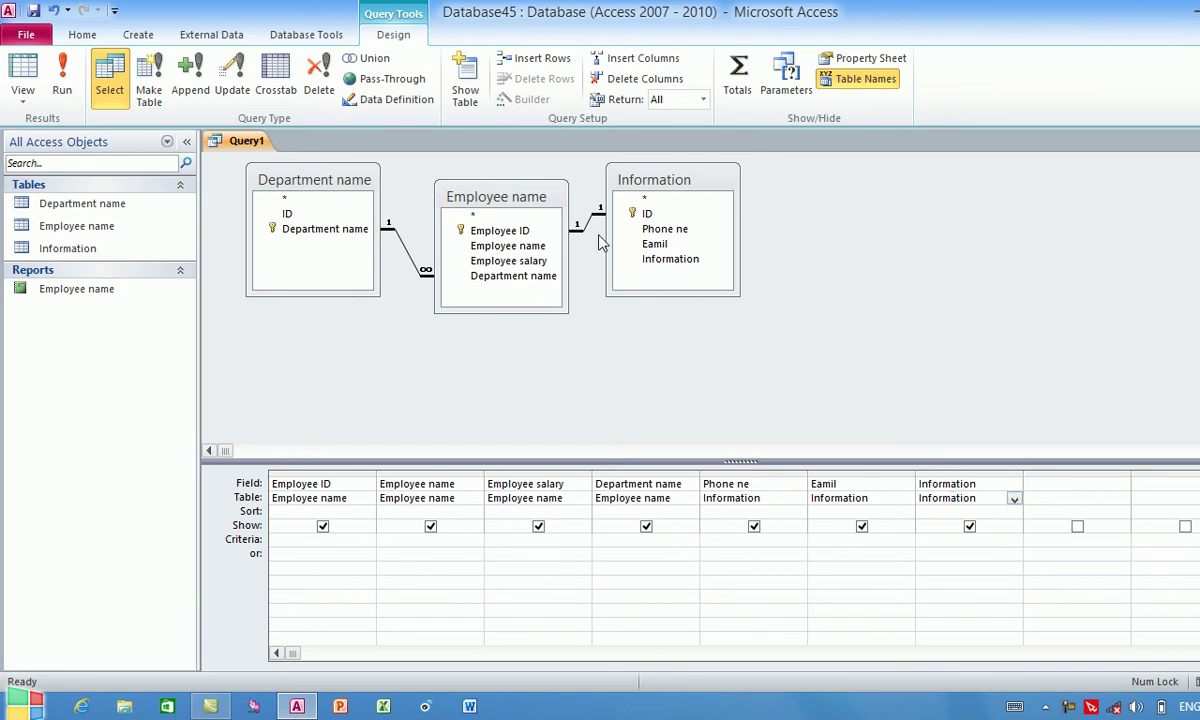
# Reposition the Employee name table below the other two, then close the query and save it as All report.
pyautogui.moveTo(512, 184); pyautogui.dragTo(530, 264)
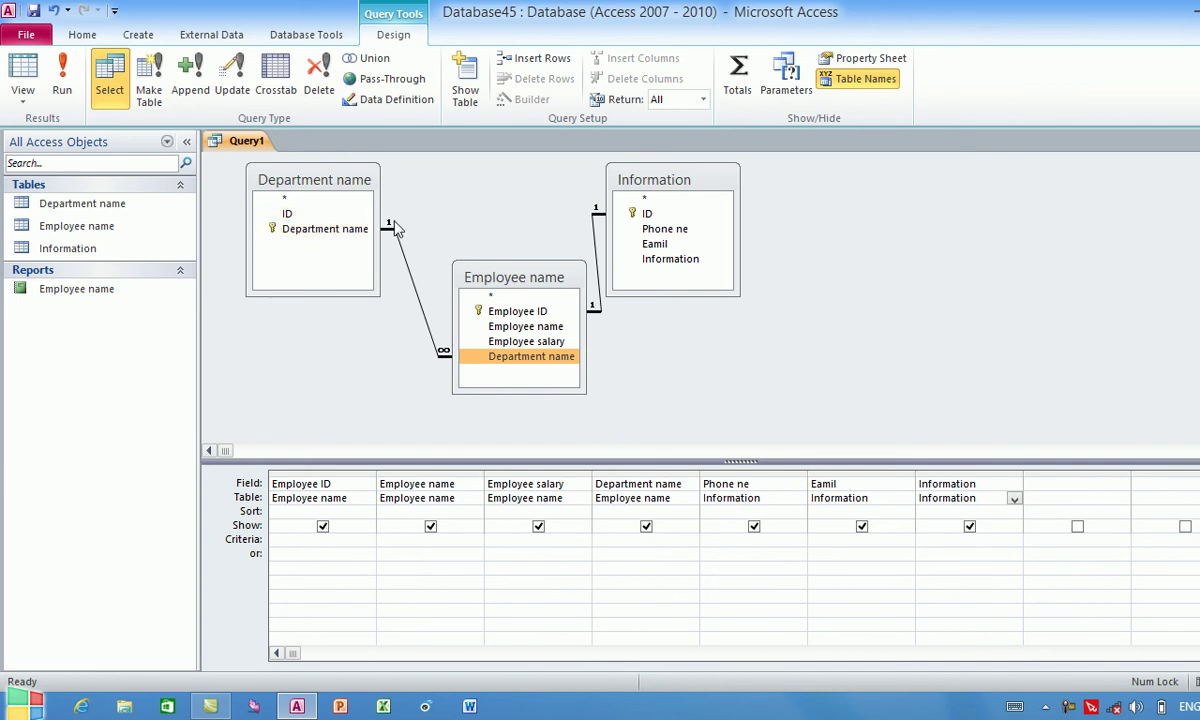
pyautogui.hotkey('ctrl', 'w')
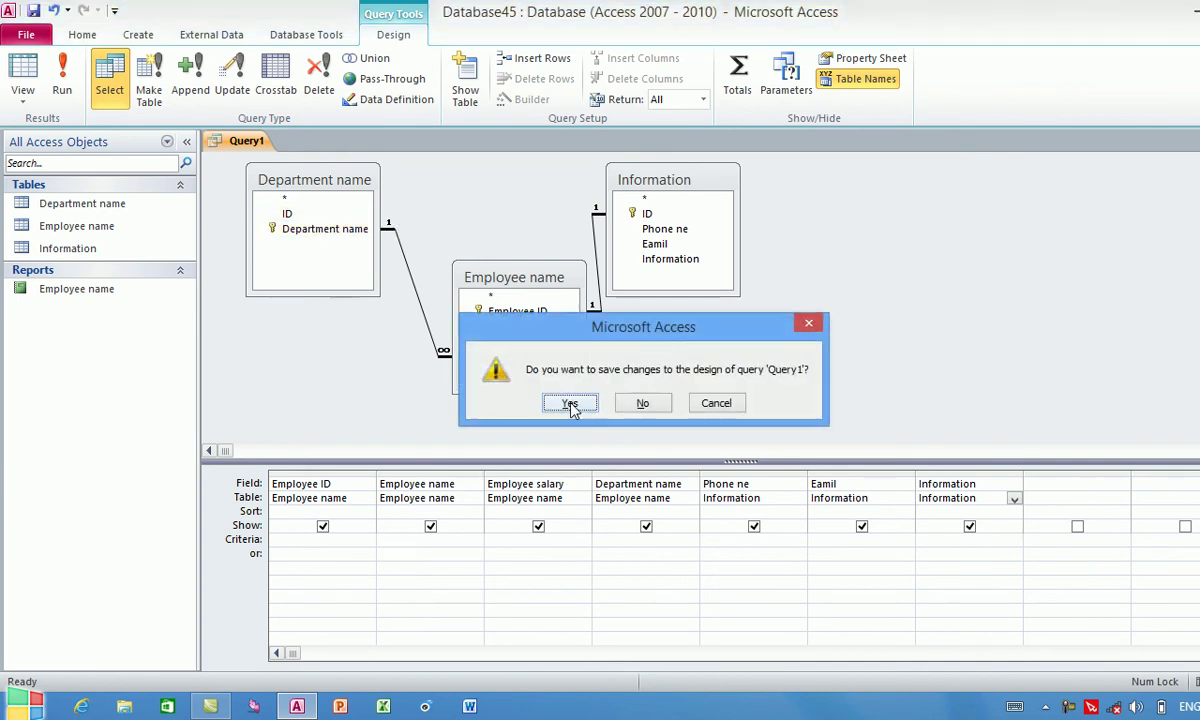
pyautogui.click(570, 403)
pyautogui.write('All')
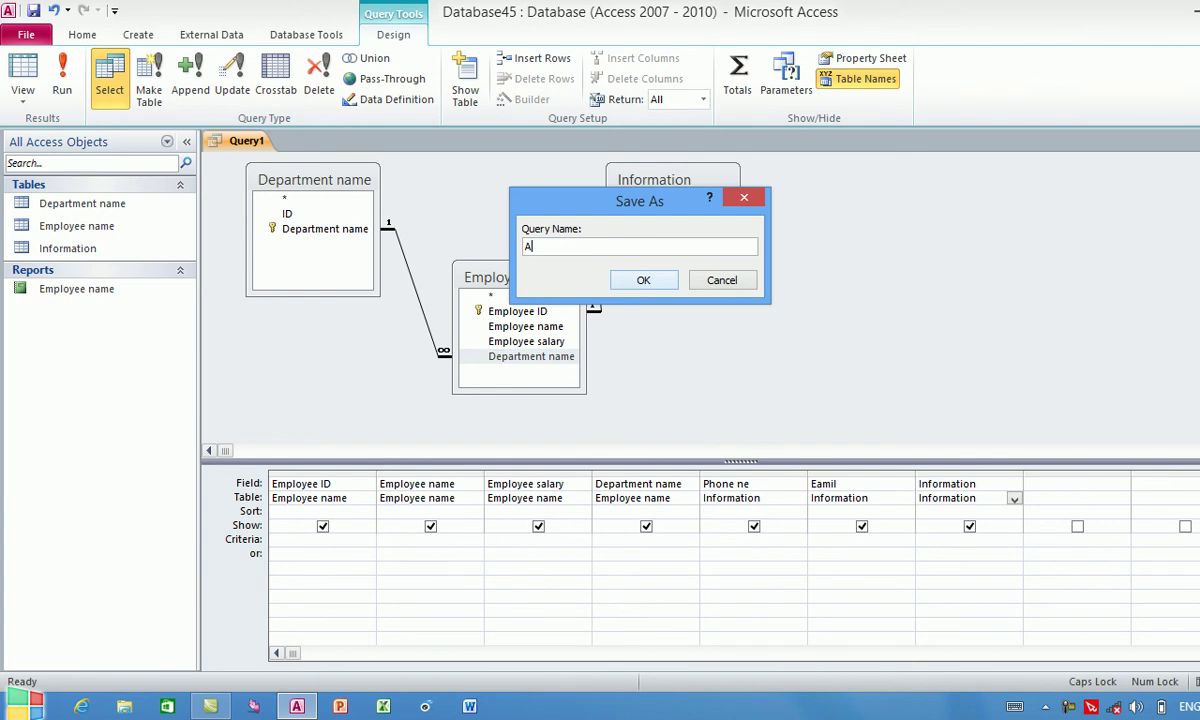
pyautogui.write(' report')
pyautogui.click(644, 281)
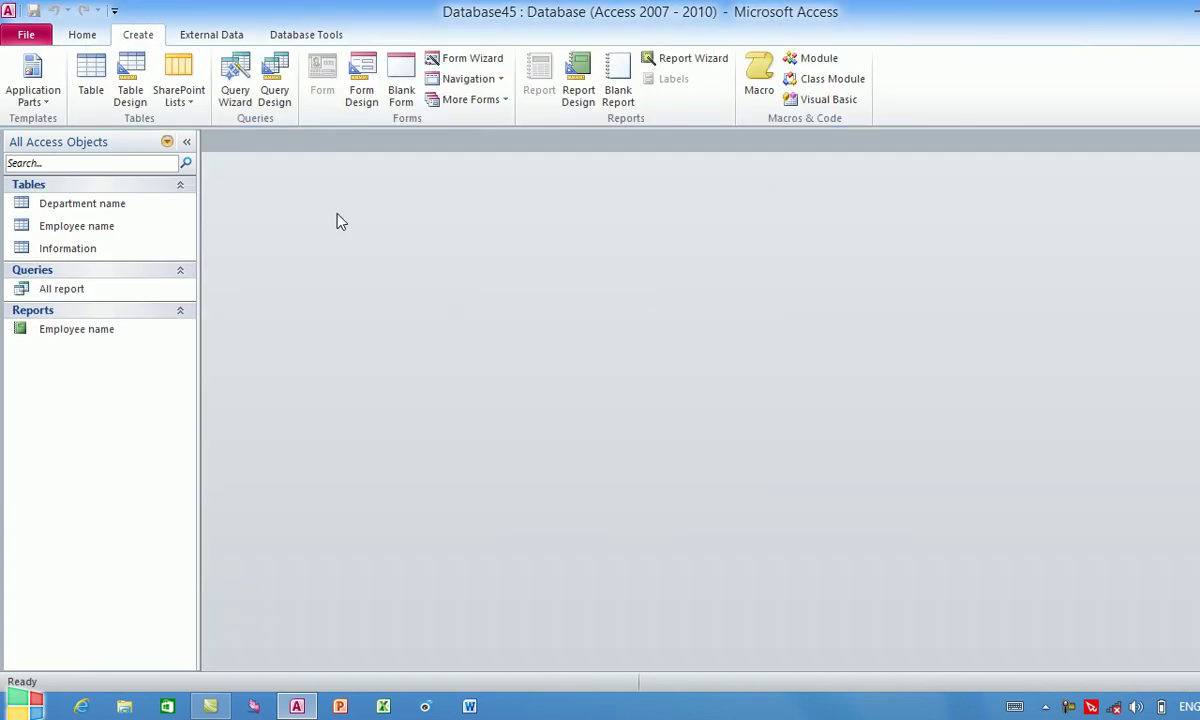
# Create a report with the Report Wizard from the All report query, including all its fields and keeping the default settings.
pyautogui.click(693, 60)
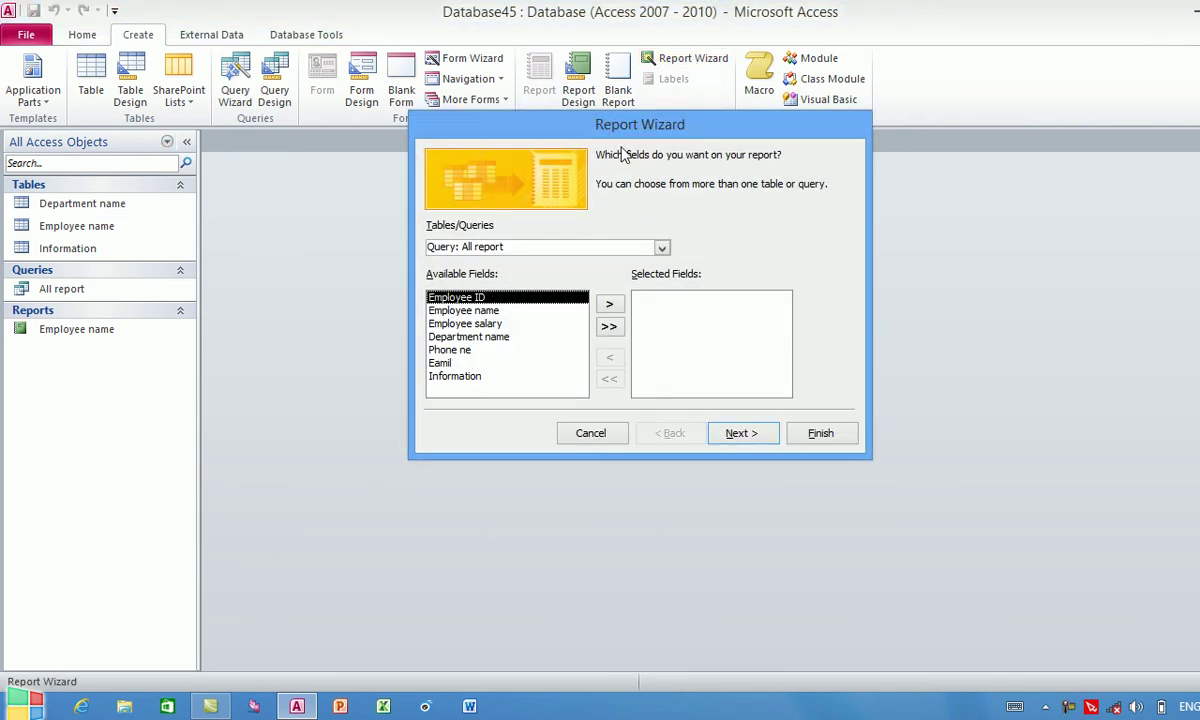
pyautogui.click(659, 246)
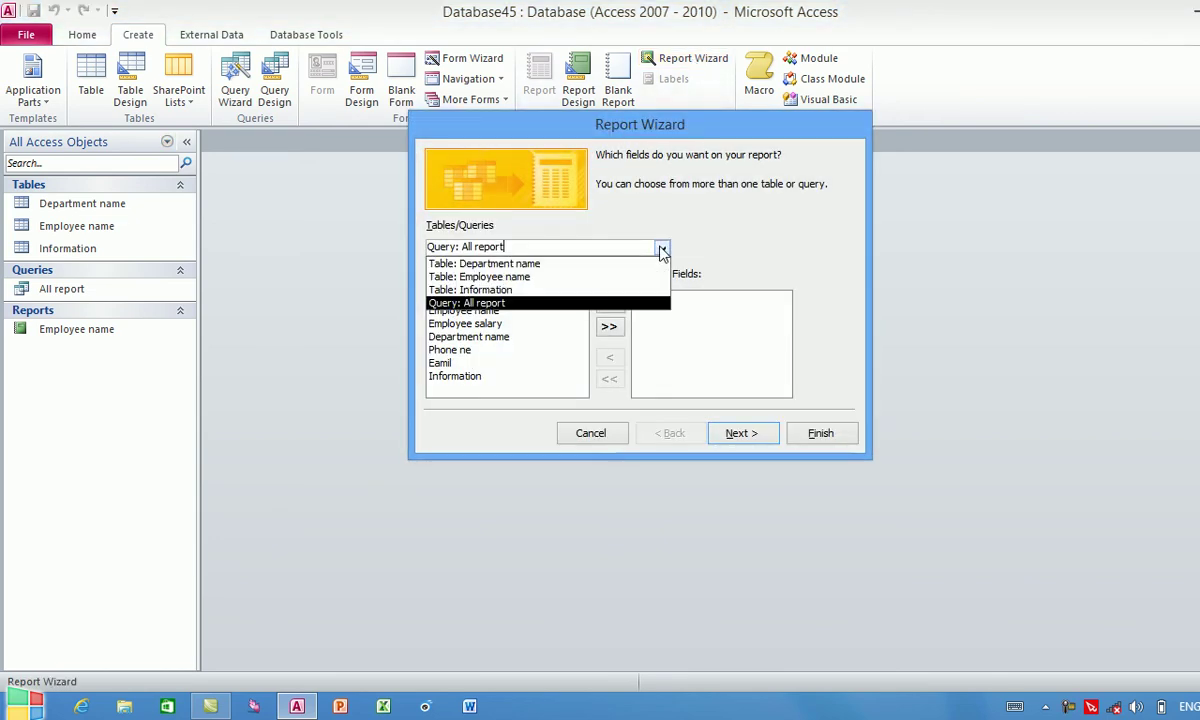
pyautogui.click(503, 304)
pyautogui.click(609, 326)
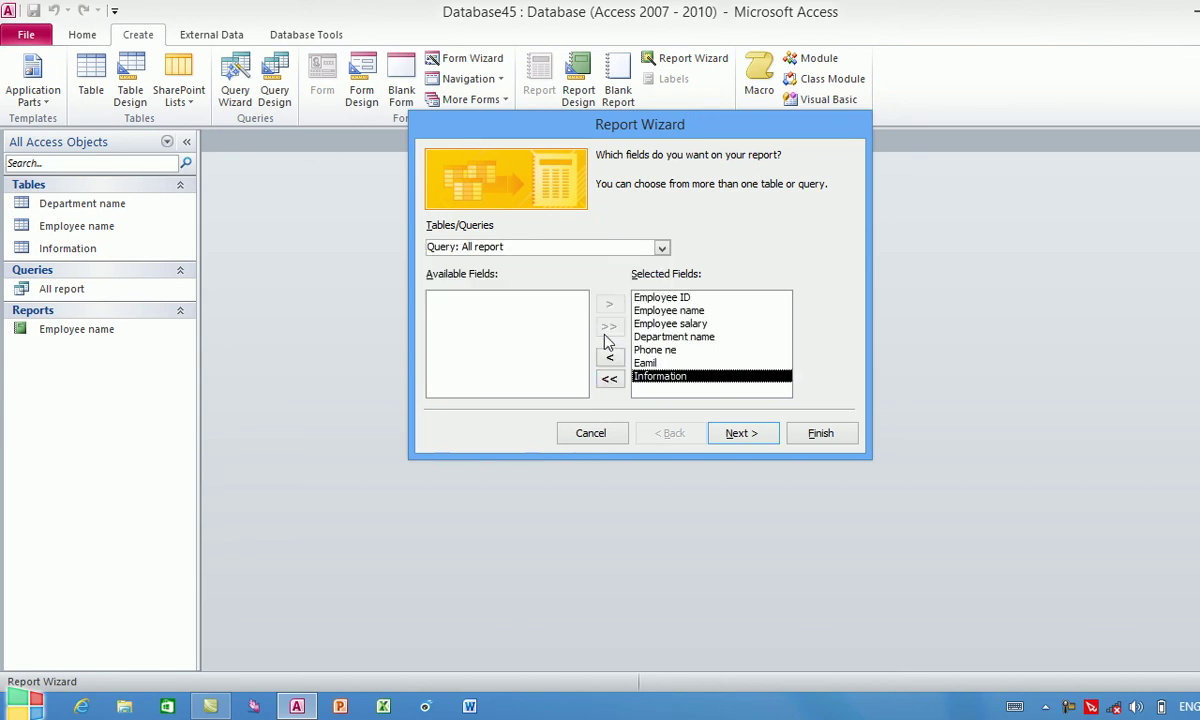
pyautogui.click(815, 433)
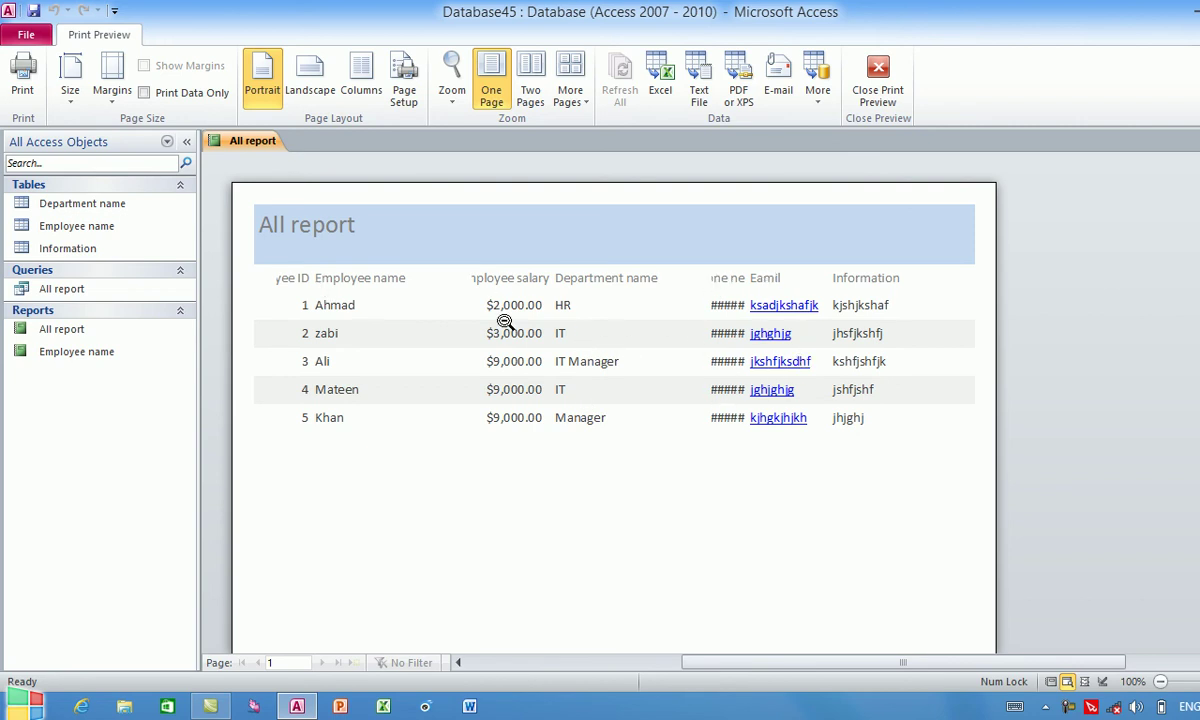
# In Design view, narrow the Detail section's Employee name field and shift the Employee salary field left to sit beside it.
pyautogui.rightClick(725, 308)
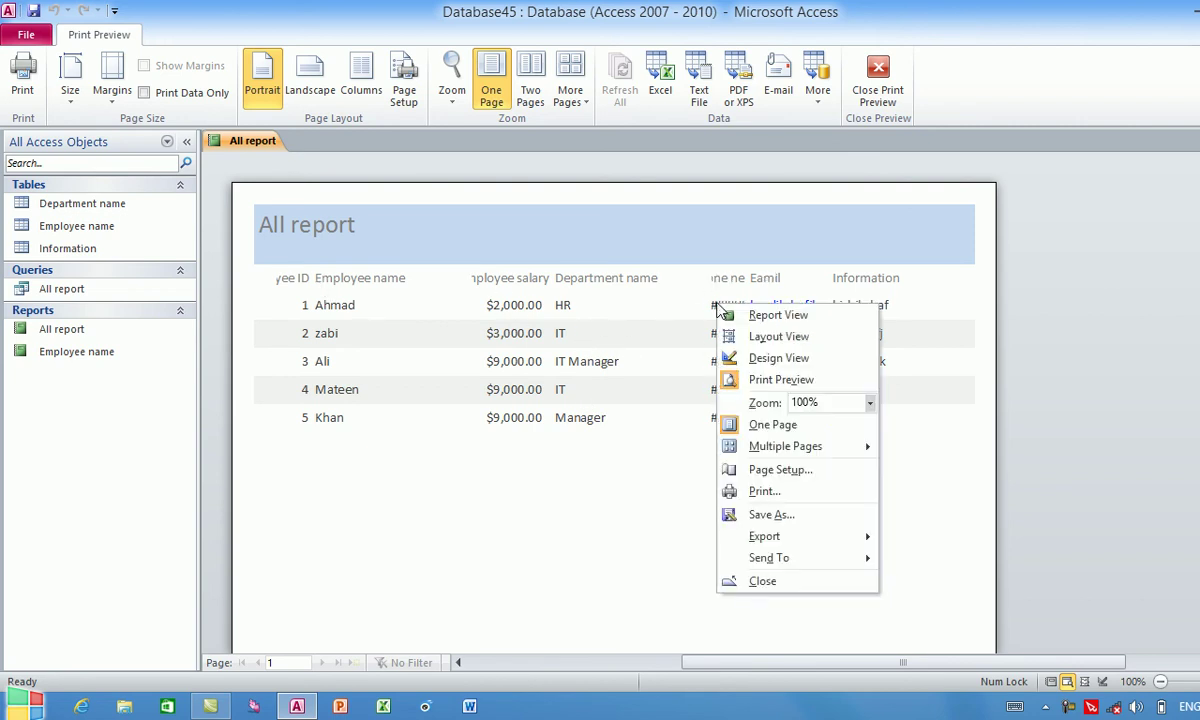
pyautogui.click(750, 344)
pyautogui.click(261, 281)
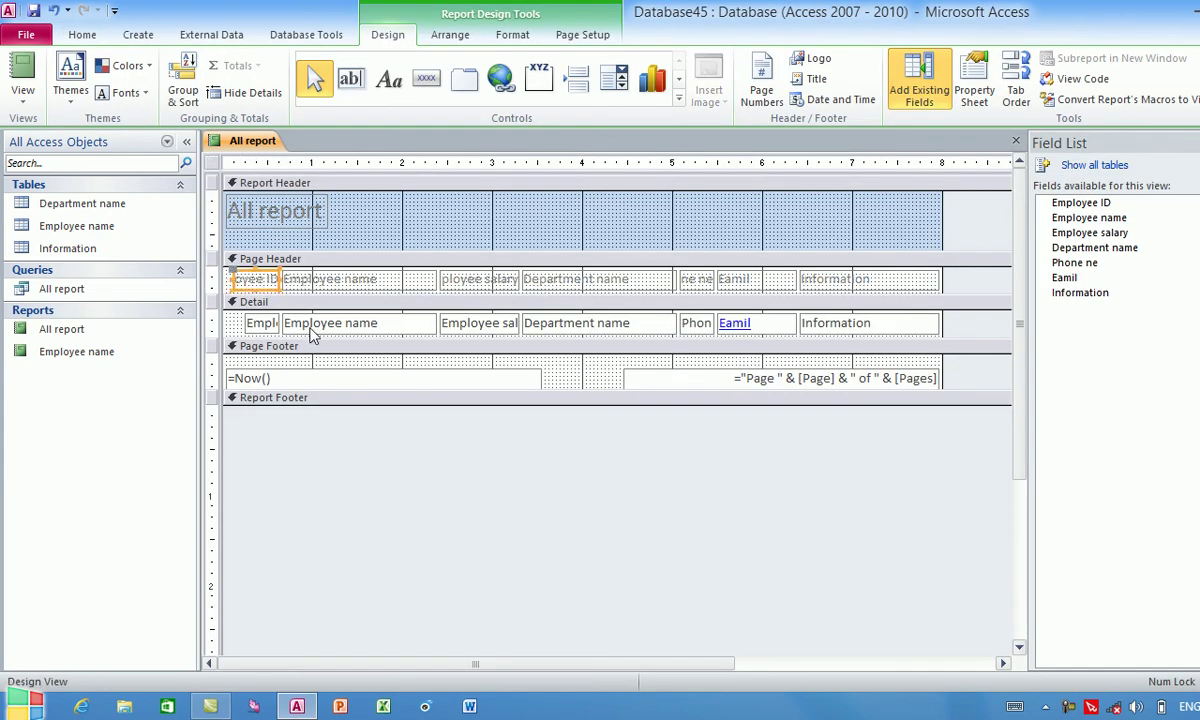
pyautogui.moveTo(318, 320)
pyautogui.mouseDown()
pyautogui.moveTo(423, 327)
pyautogui.moveTo(370, 330)
pyautogui.moveTo(389, 340)
pyautogui.moveTo(403, 323)
pyautogui.mouseUp()
pyautogui.click(461, 324)
pyautogui.press('Left')
pyautogui.press('Left')
pyautogui.press('Left')
pyautogui.press('Left')
pyautogui.press('Left')
pyautogui.press('Left')
pyautogui.press('Left')
pyautogui.press('Left')
pyautogui.press('Left')
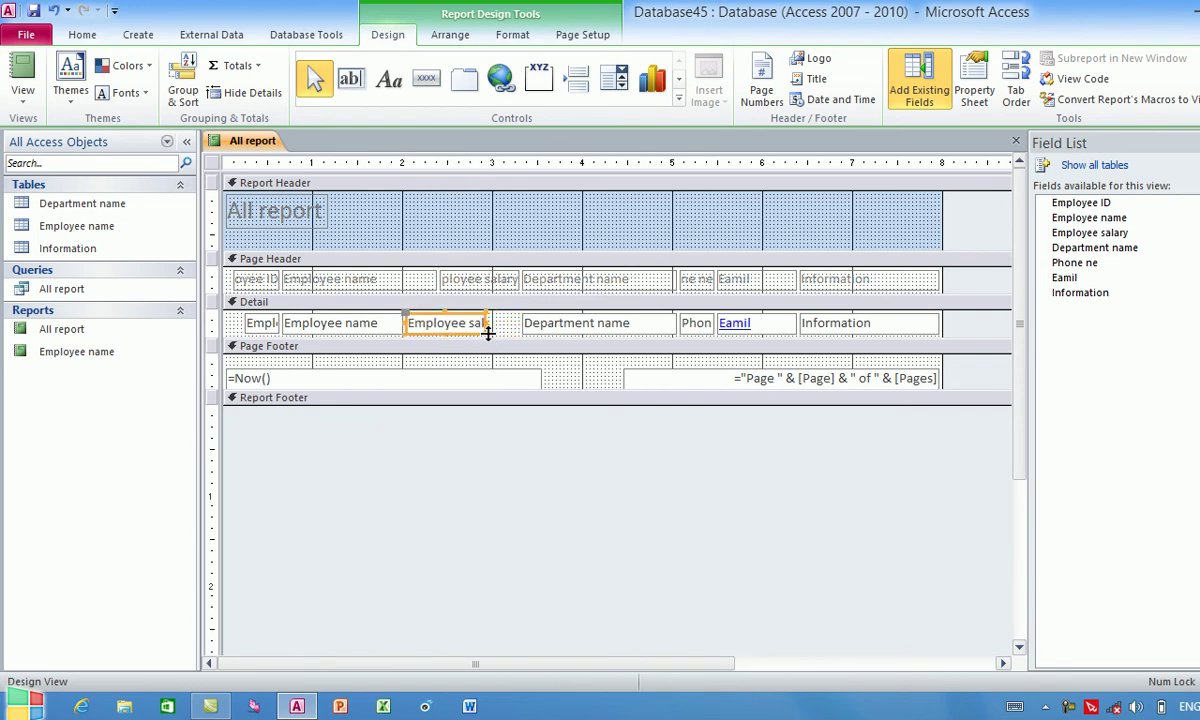
# Shift and shorten the Detail section's Department name field beside Employee salary, and widen the Phone ne field leftward into the freed space.
pyautogui.click(591, 321)
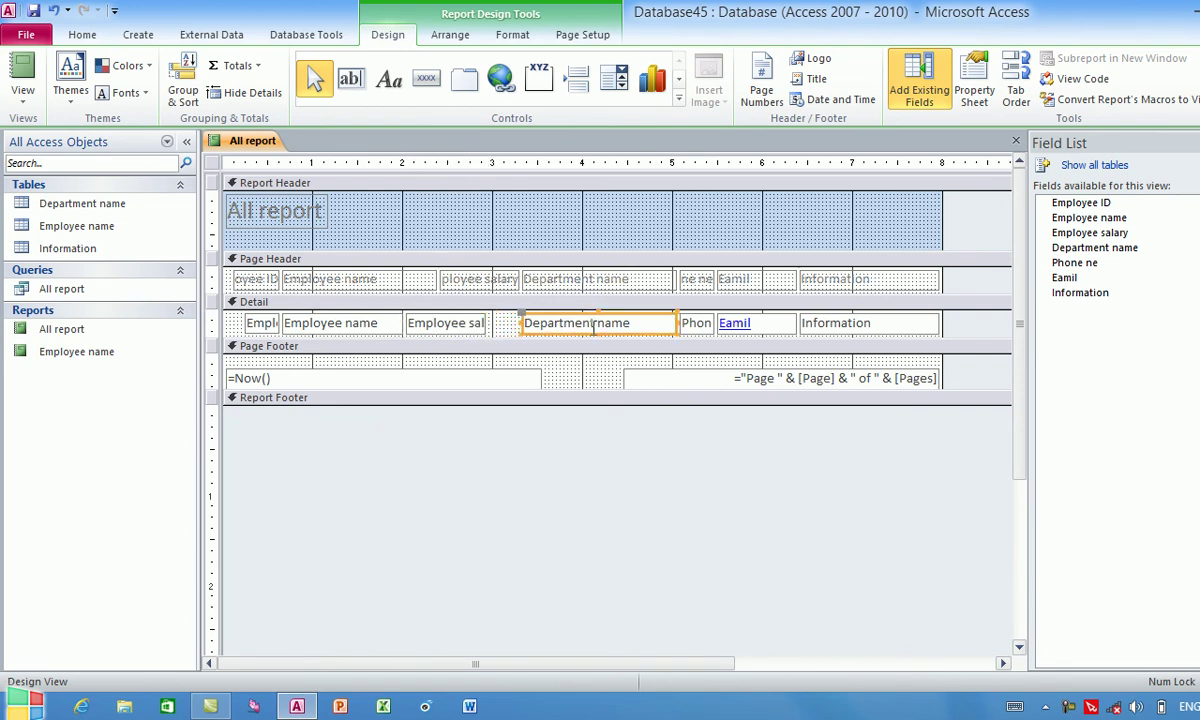
pyautogui.press('Left')
pyautogui.press('Left')
pyautogui.press('Left')
pyautogui.press('Left')
pyautogui.press('Left')
pyautogui.press('Left')
pyautogui.press('Left')
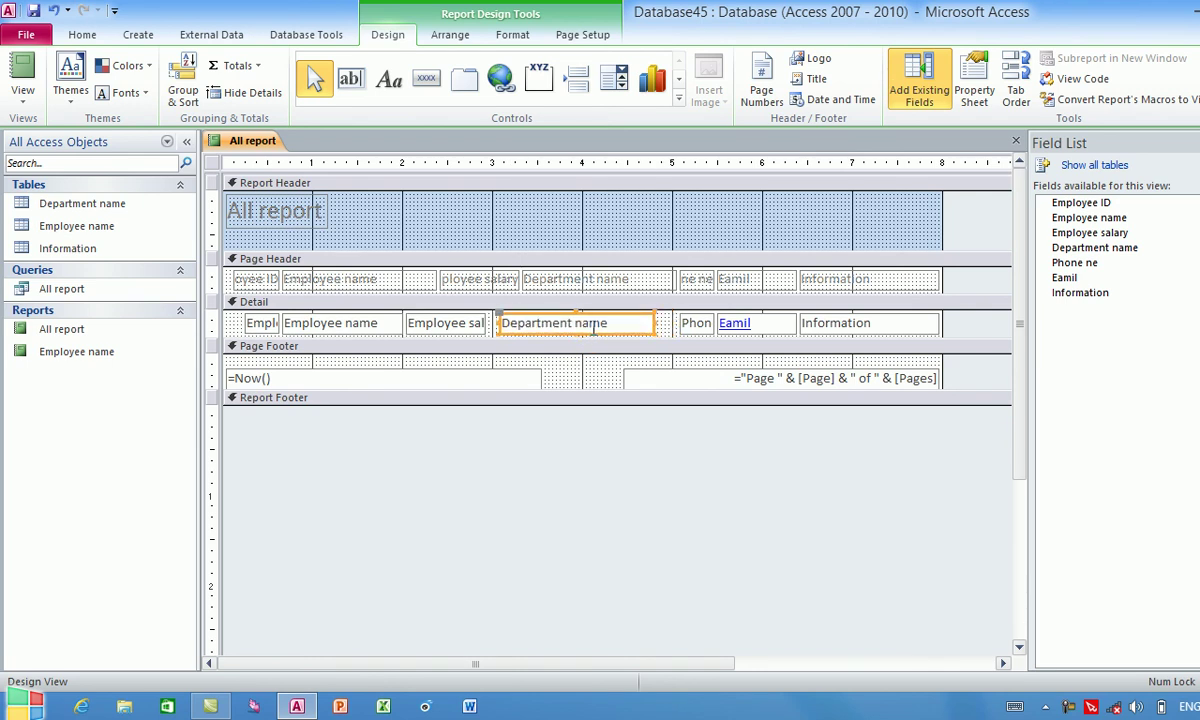
pyautogui.moveTo(651, 323)
pyautogui.mouseDown()
pyautogui.moveTo(619, 323)
pyautogui.moveTo(655, 323)
pyautogui.moveTo(629, 323)
pyautogui.mouseUp()
pyautogui.click(690, 323)
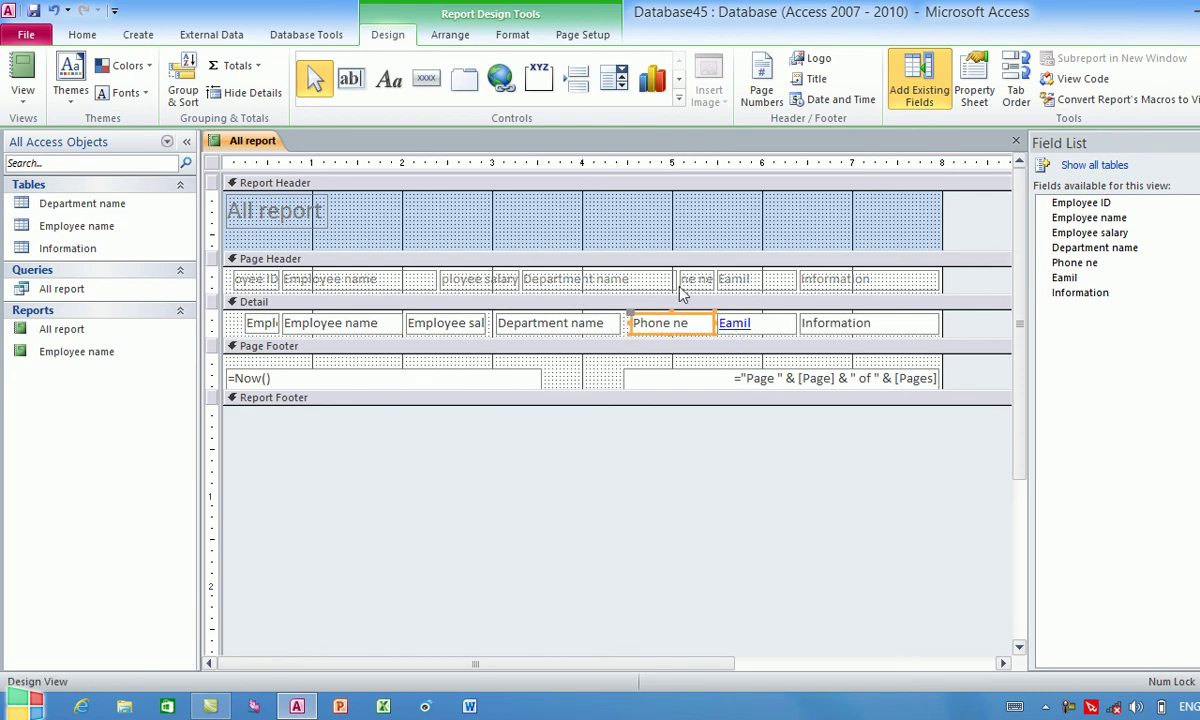
# Narrow the Employee name label in the Page Header and shift the Employee salary label left to line up with its field.
pyautogui.click(631, 285)
pyautogui.click(395, 280)
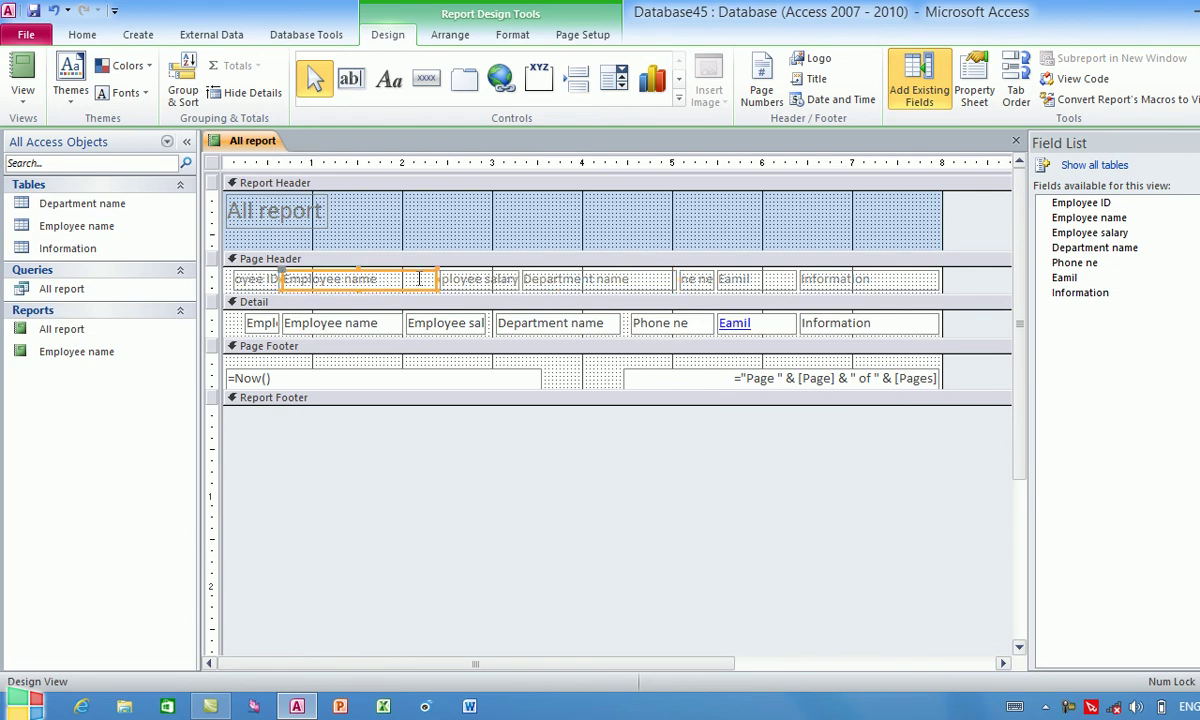
pyautogui.moveTo(430, 278); pyautogui.dragTo(392, 278)
pyautogui.click(451, 280)
pyautogui.press('Left')
pyautogui.press('Left')
pyautogui.press('Left')
pyautogui.press('Left')
pyautogui.press('Left')
pyautogui.press('Left')
pyautogui.press('Left')
pyautogui.press('Left')
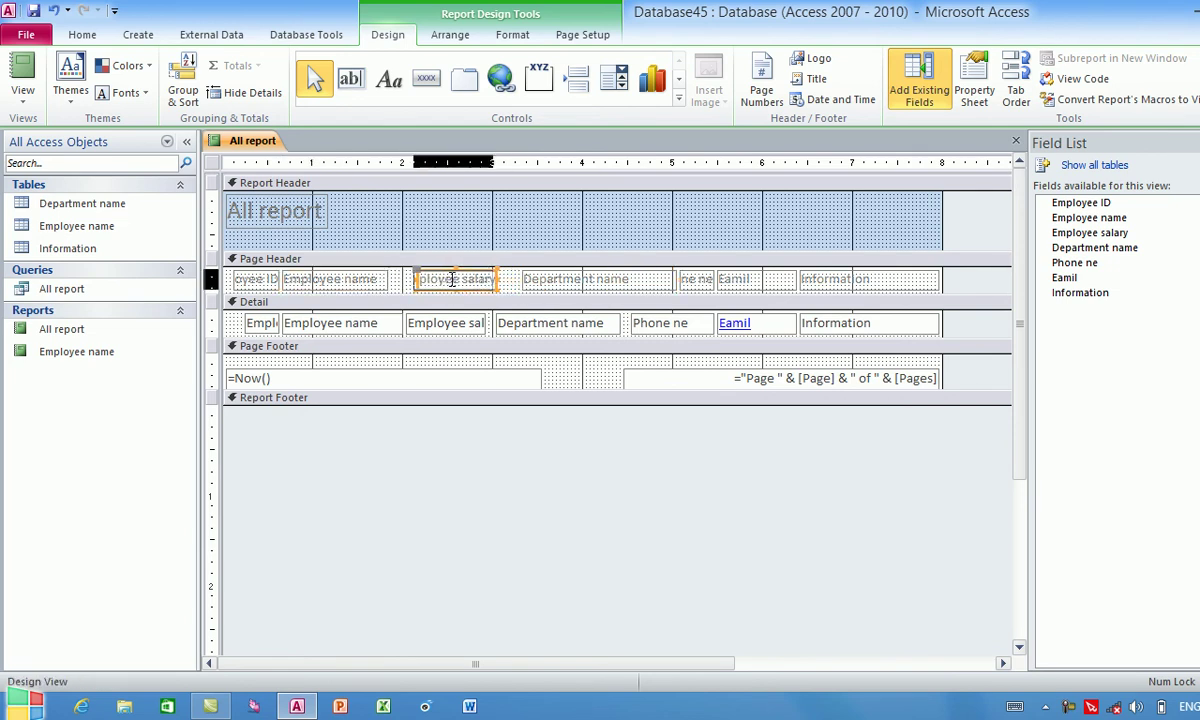
# Shift the Page Header's Department name label left beside the Employee salary label and shorten it to about its field's width.
pyautogui.click(610, 281)
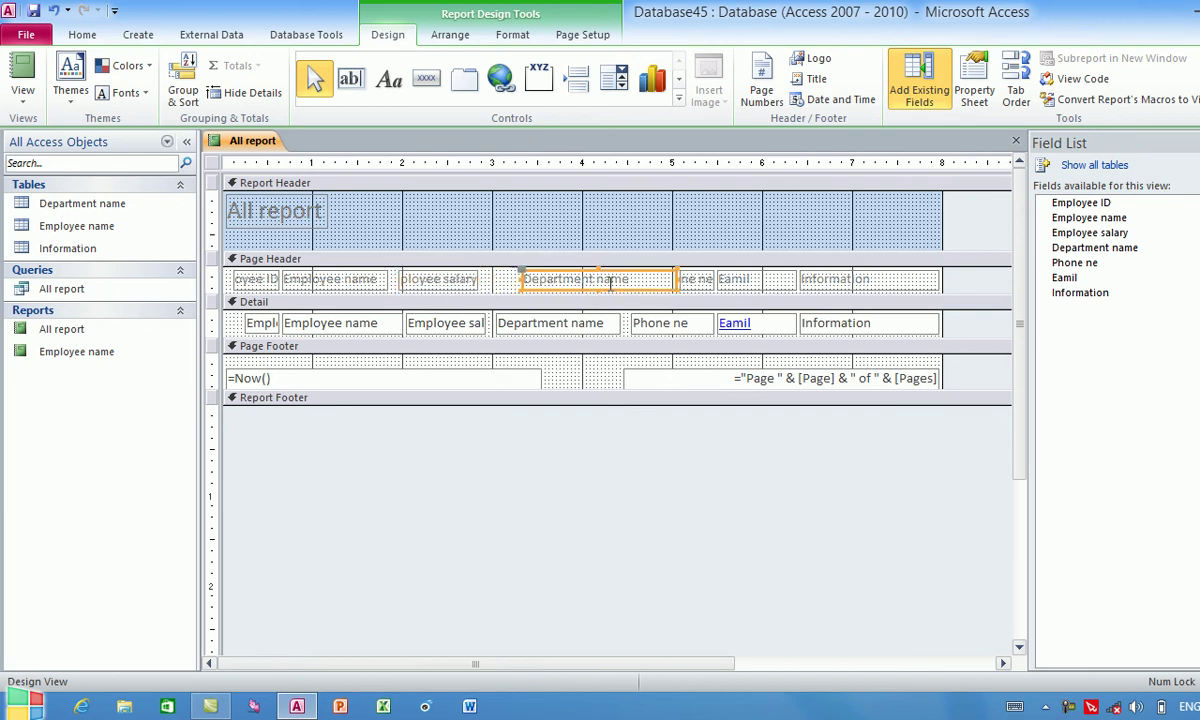
pyautogui.press('Left')
pyautogui.press('Left')
pyautogui.press('Left')
pyautogui.press('Left')
pyautogui.press('Left')
pyautogui.press('Left')
pyautogui.press('Left')
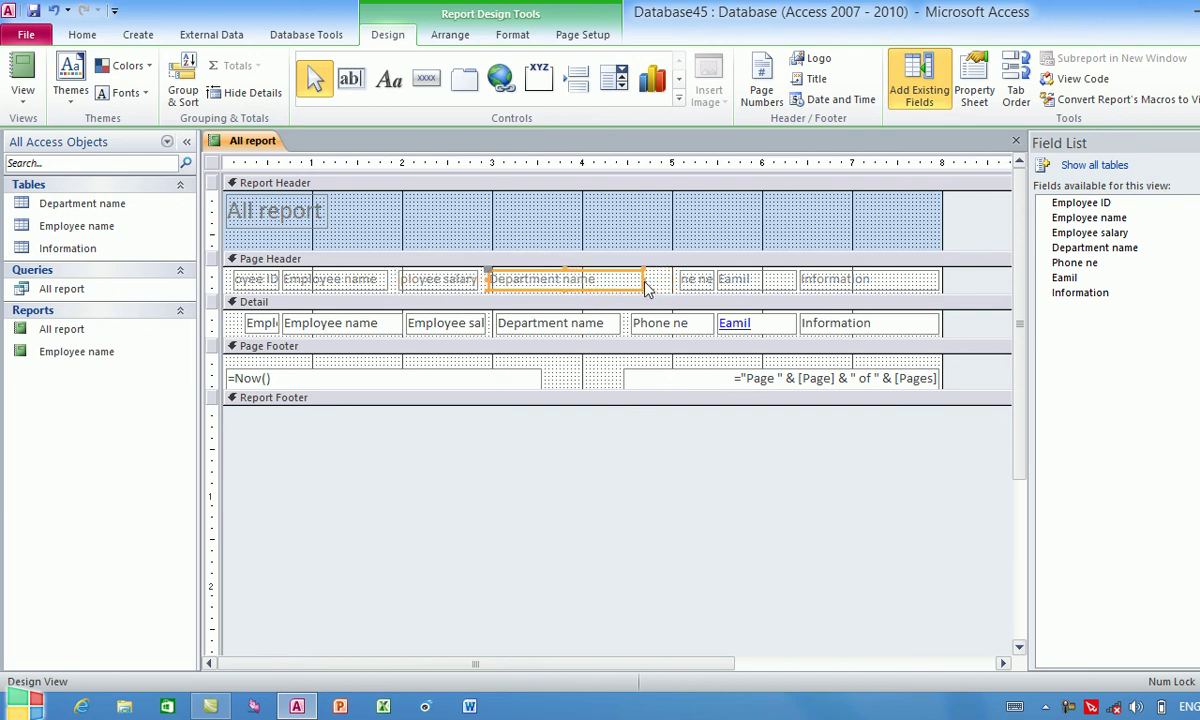
pyautogui.moveTo(645, 281)
pyautogui.mouseDown()
pyautogui.moveTo(614, 281)
pyautogui.moveTo(645, 279)
pyautogui.mouseUp()
# Widen the Phone ne label in the Page Header to show its full text, and nudge it and the Eamil label left.
pyautogui.click(684, 279)
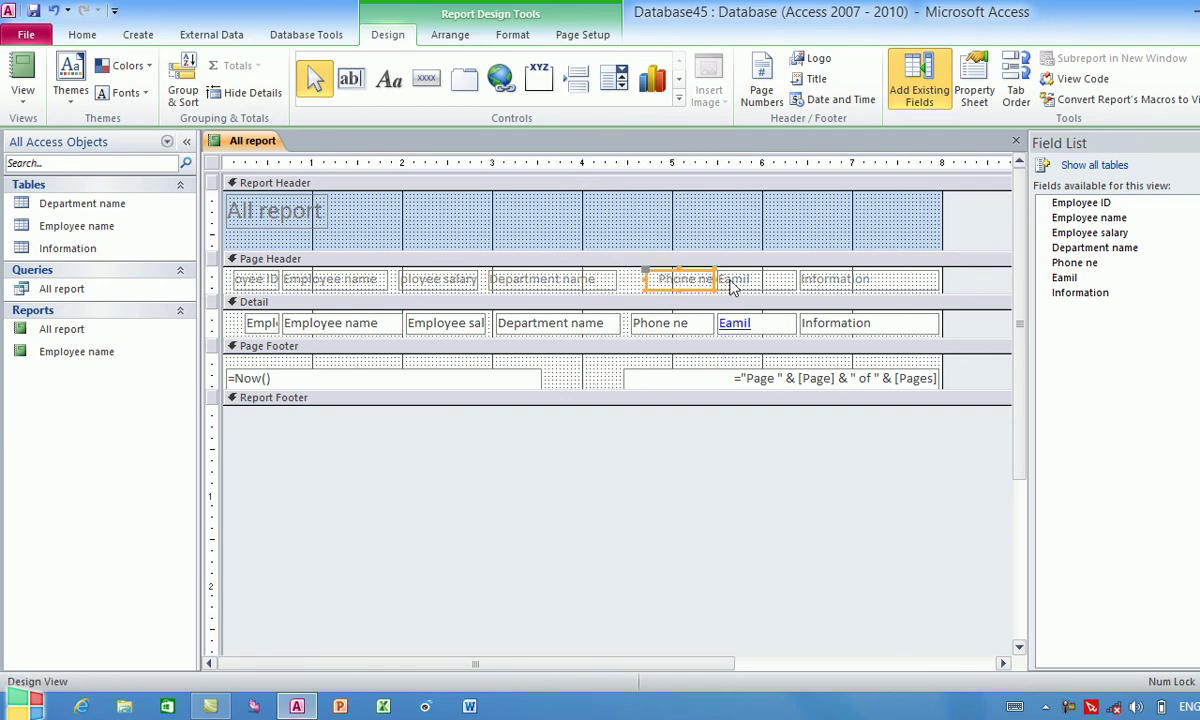
pyautogui.press('Left')
pyautogui.press('Left')
pyautogui.press('Left')
pyautogui.press('Left')
pyautogui.click(728, 281)
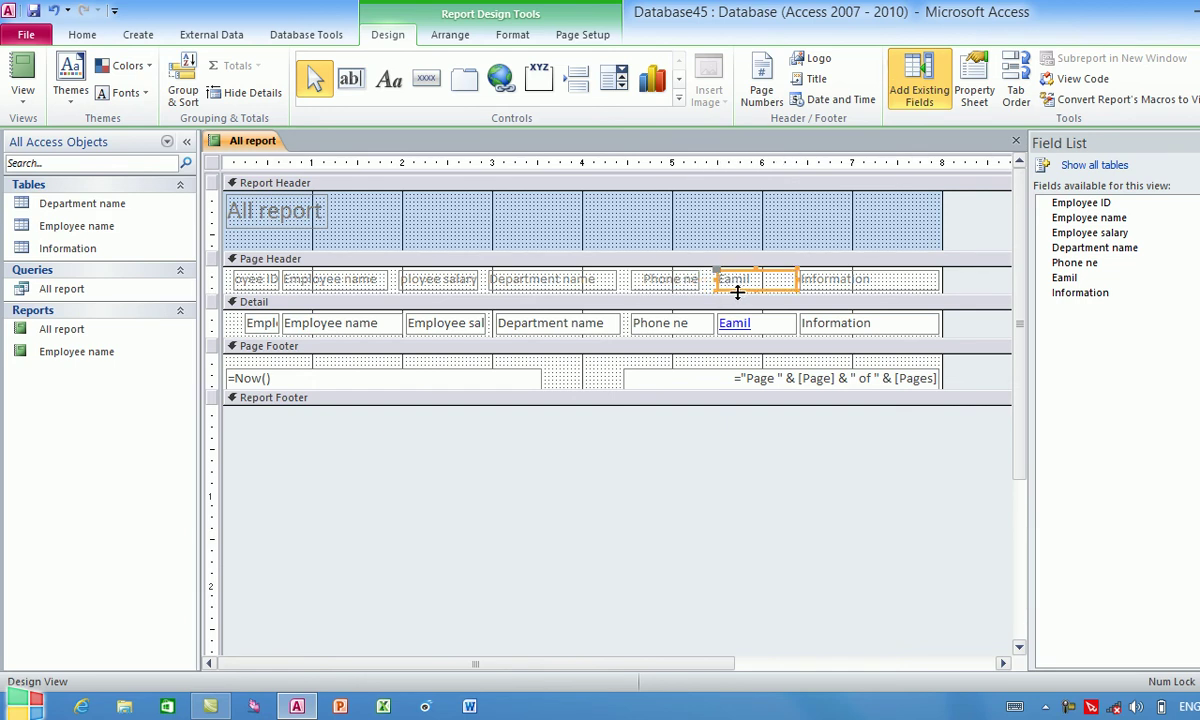
pyautogui.press('Left')
pyautogui.press('Left')
pyautogui.press('Left')
pyautogui.press('Left')
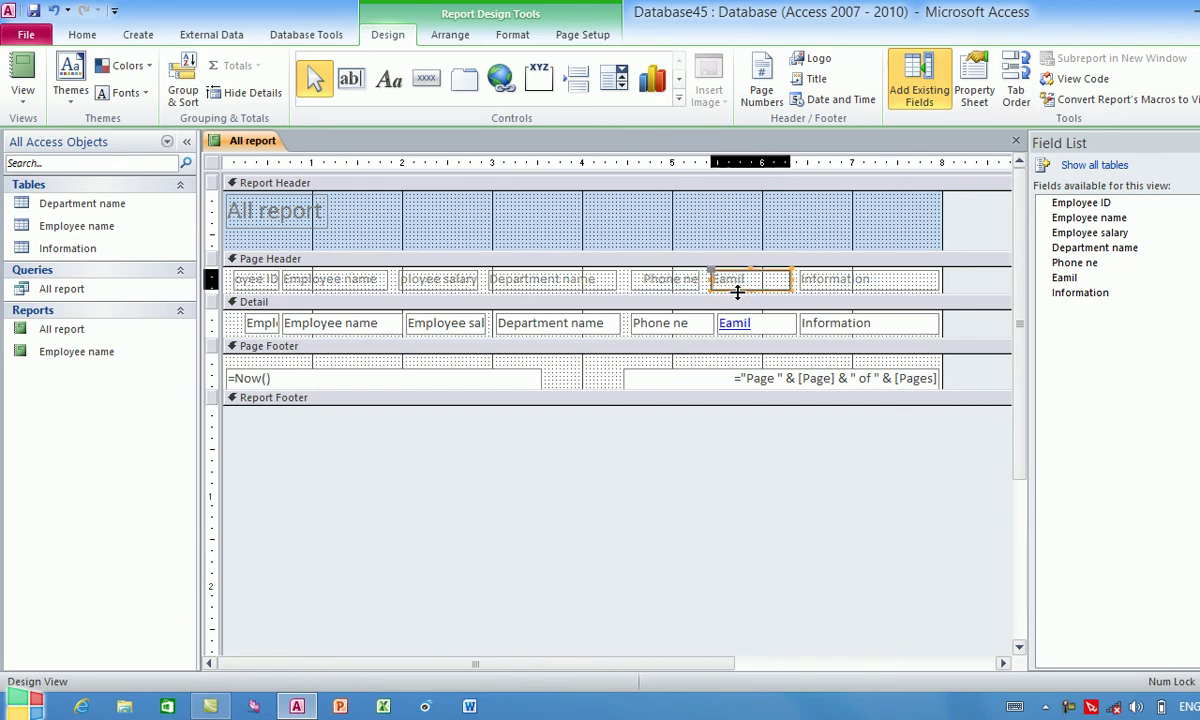
pyautogui.press('Left')
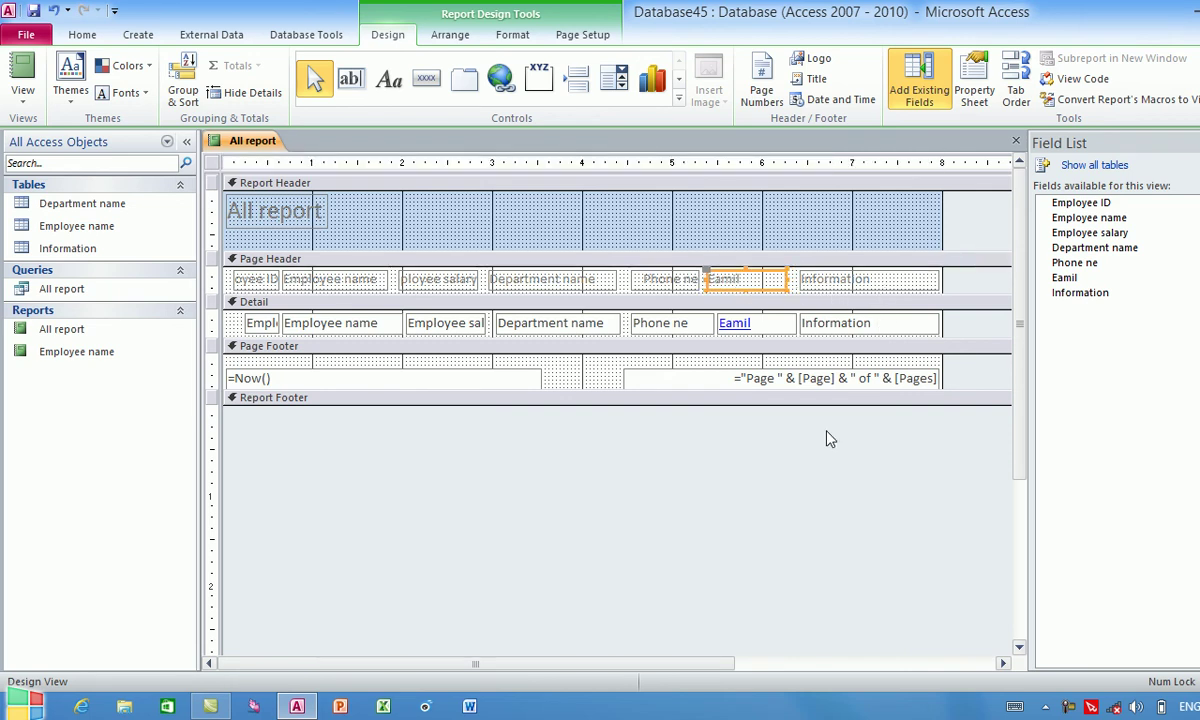
# Close the All report design with its changes saved, and reopen the report to check the adjusted columns.
pyautogui.hotkey('ctrl', 'w')
pyautogui.click(569, 405)
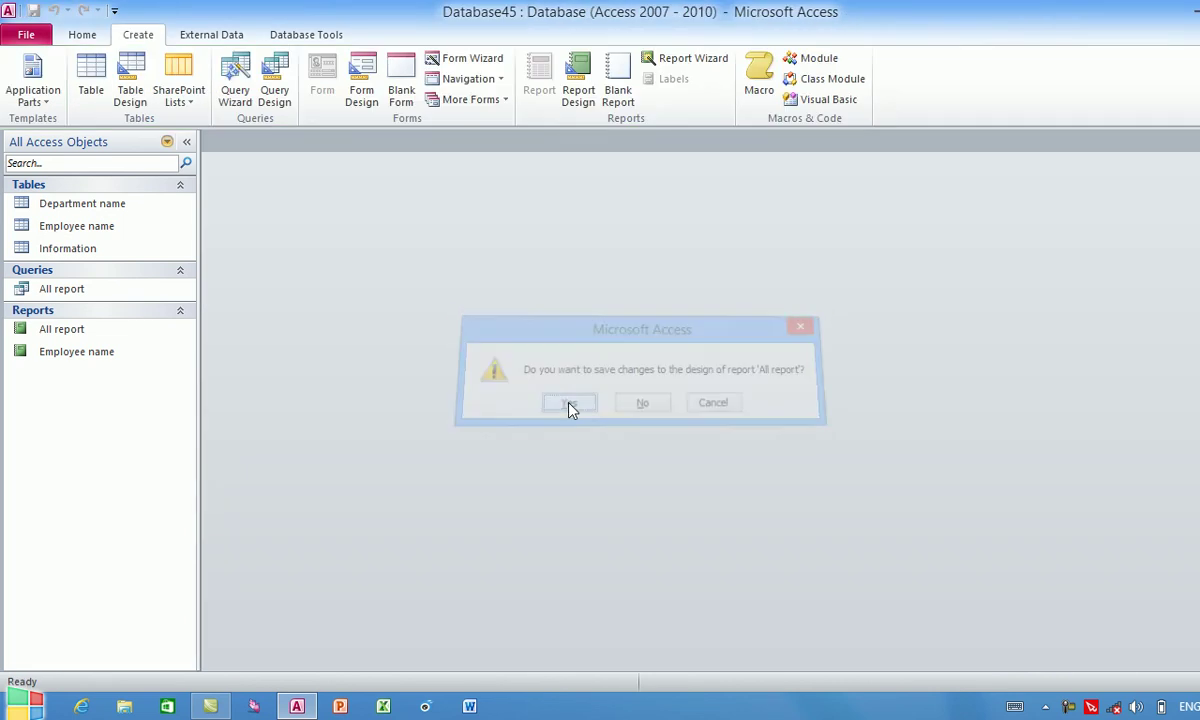
pyautogui.doubleClick(70, 330)
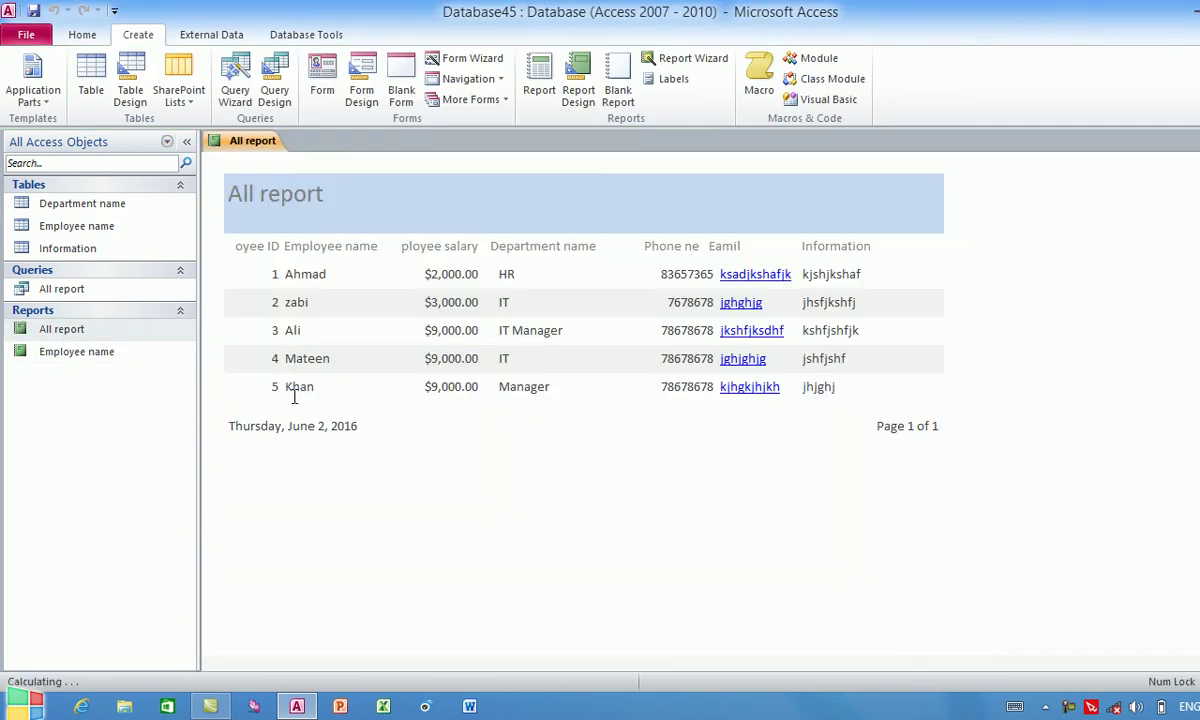